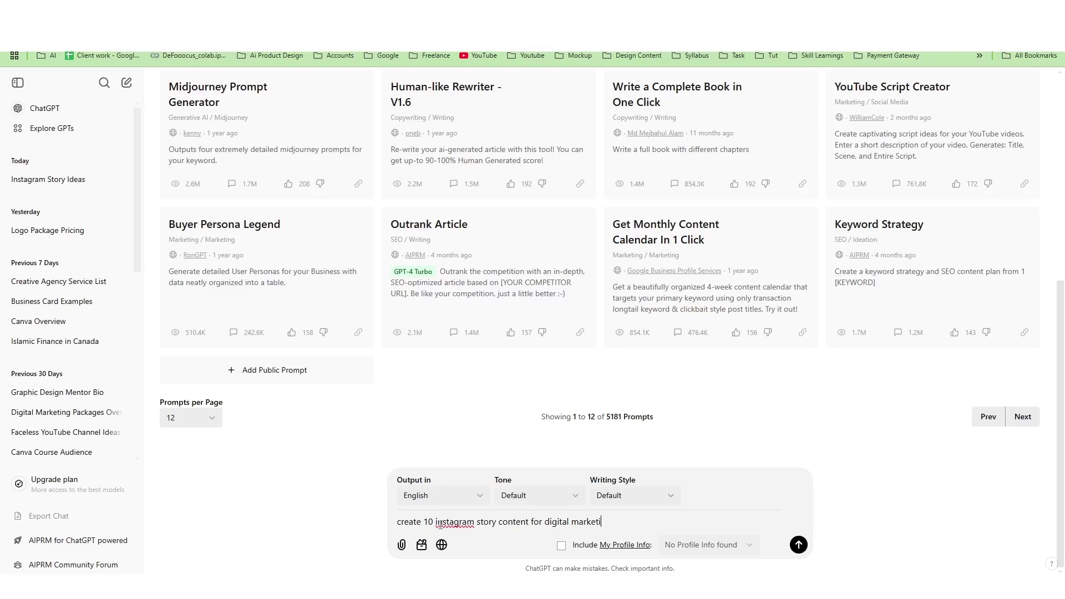
Submit the prompt "create 10 instagram story content for digital marketing" and read through the generated headlines, subheadlines and CTAs.
key("Return")
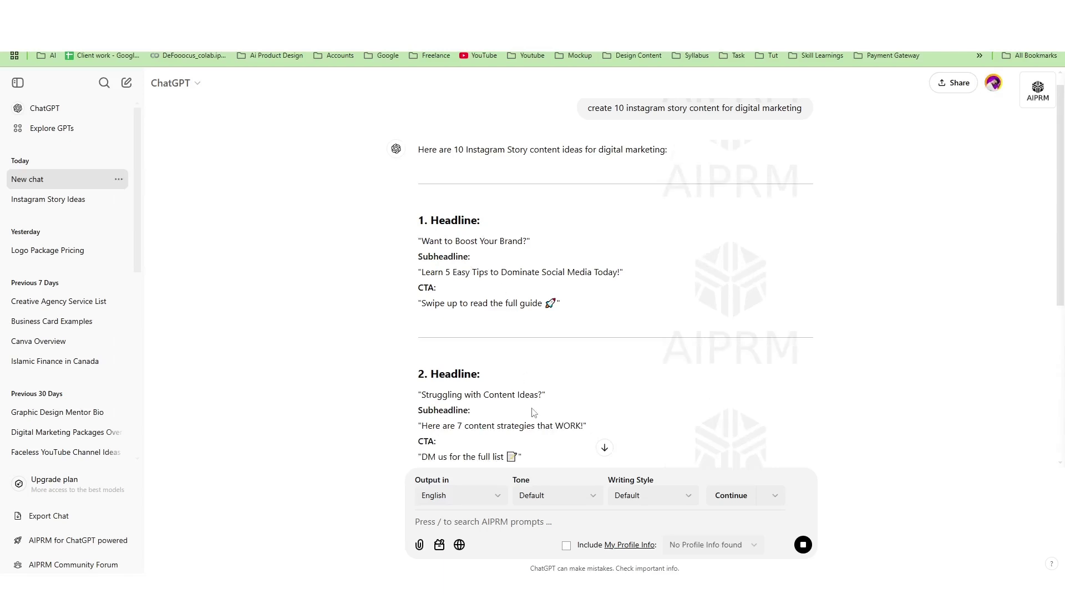
scroll(533, 409, "down", 2)
scroll(481, 326, "down", 4)
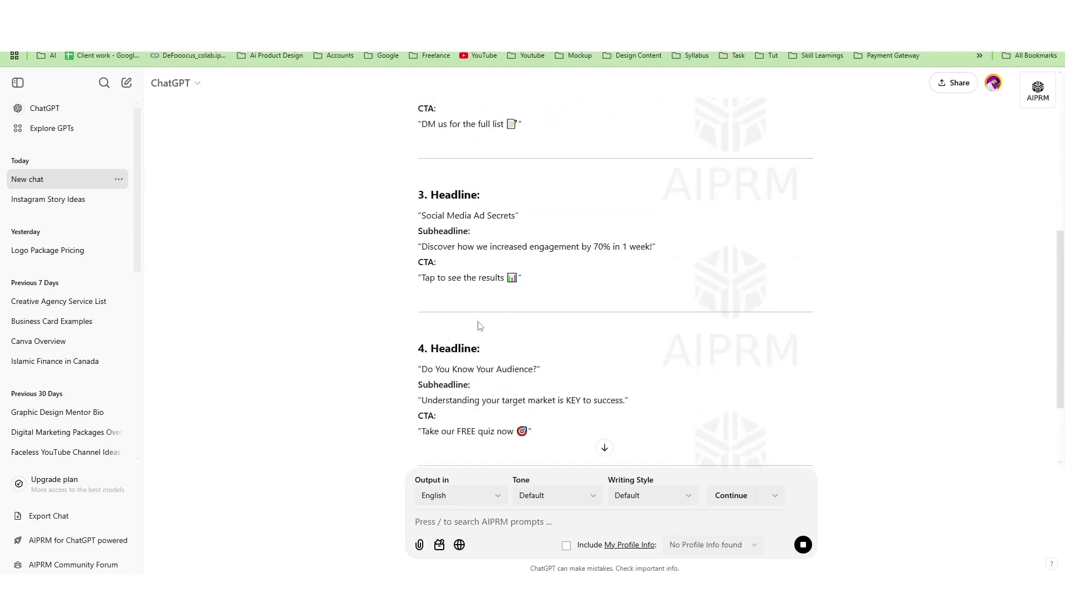
scroll(537, 349, "down", 4)
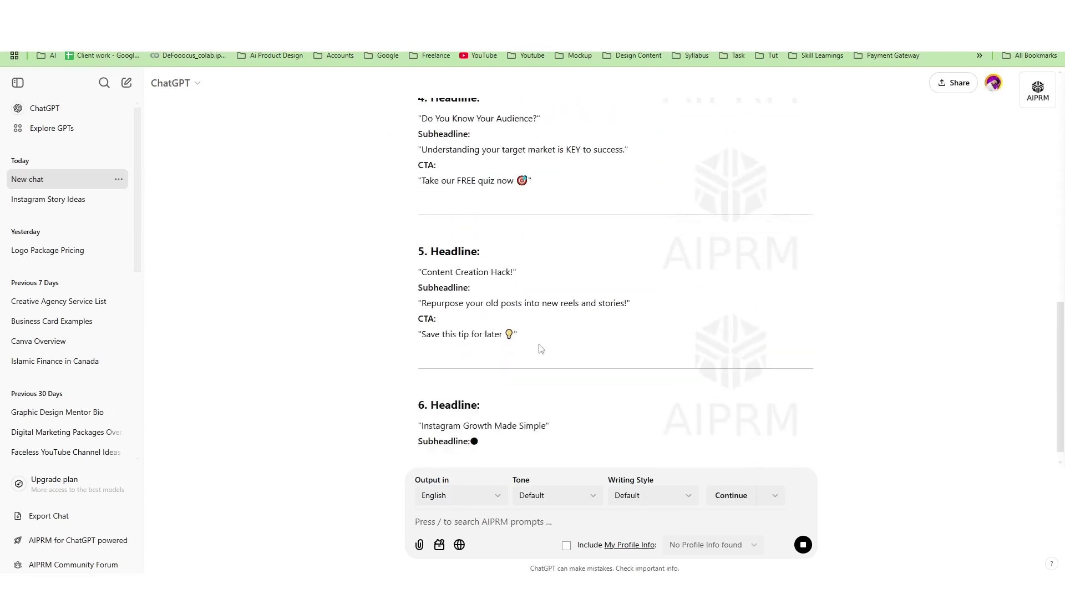
scroll(541, 348, "up", 7)
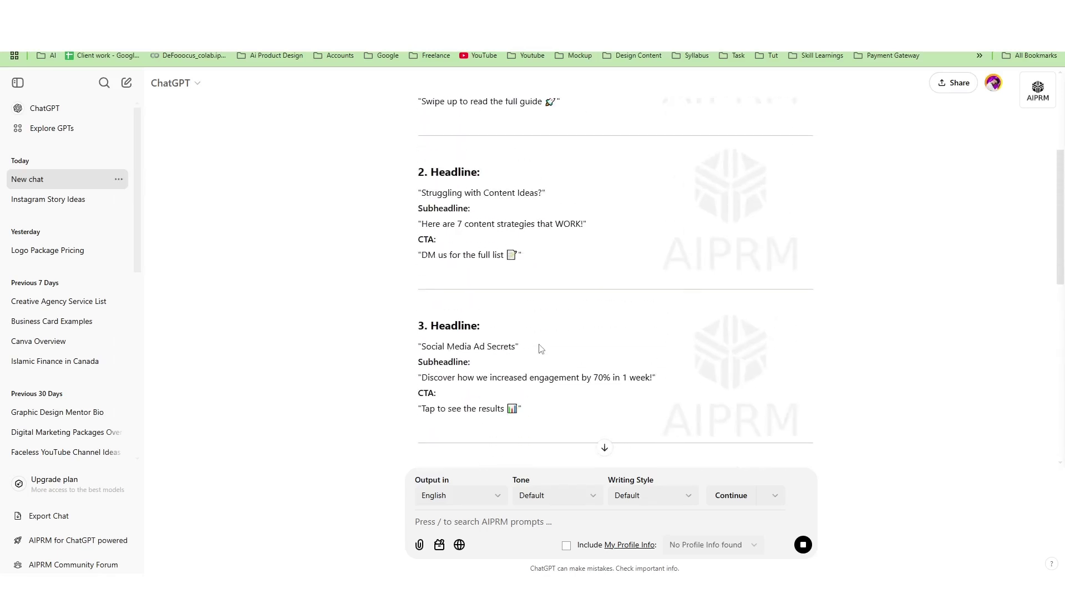
scroll(538, 350, "up", 2)
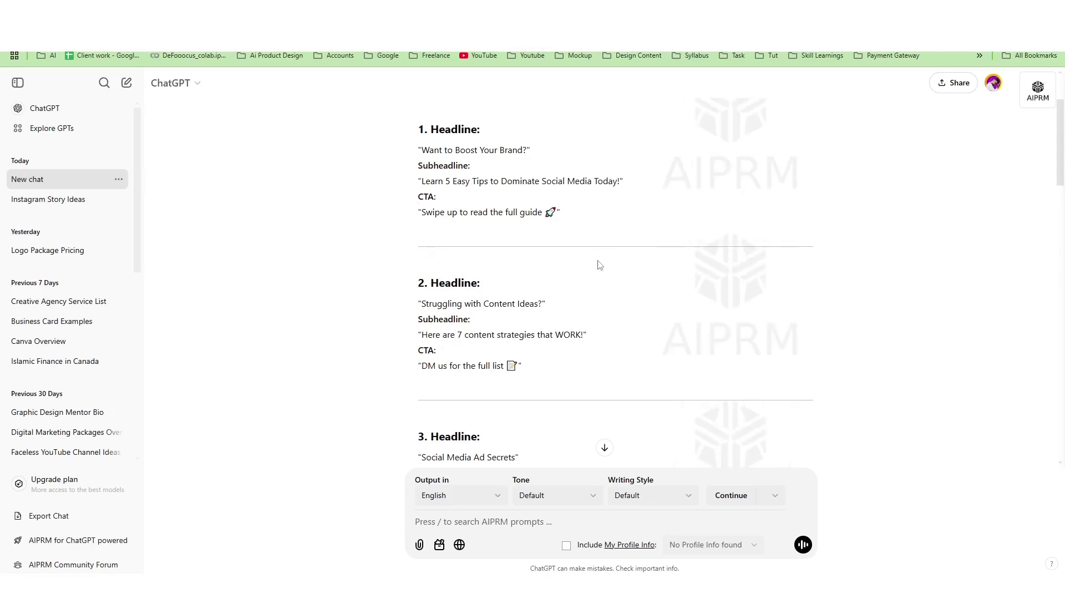
scroll(600, 265, "up", 2)
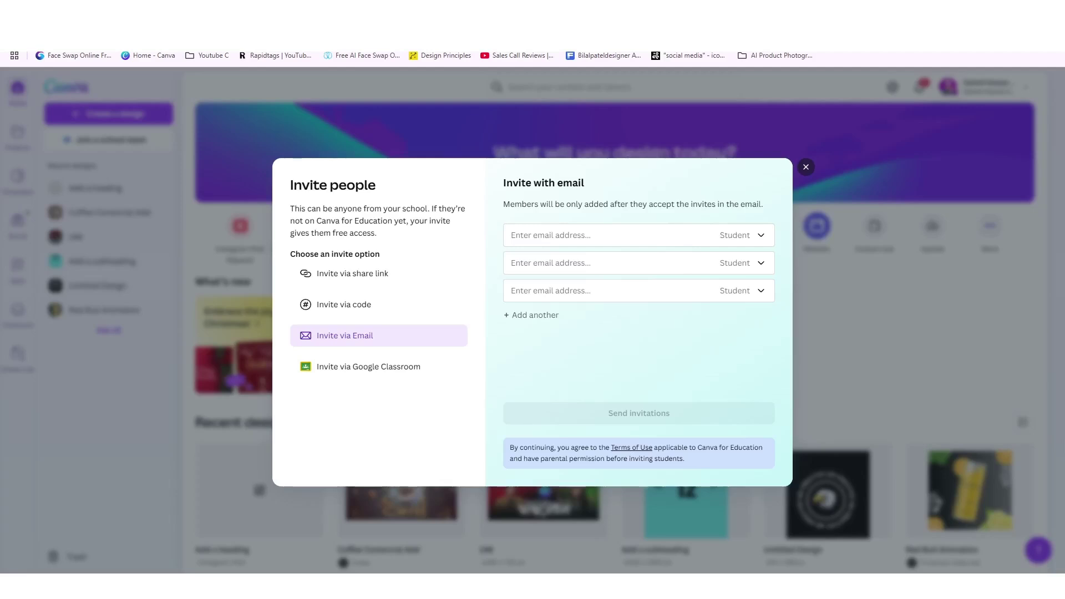
Switch to Canva and look through the pages of the existing "Add a heading (Your Story)" design.
left_click(129, 58)
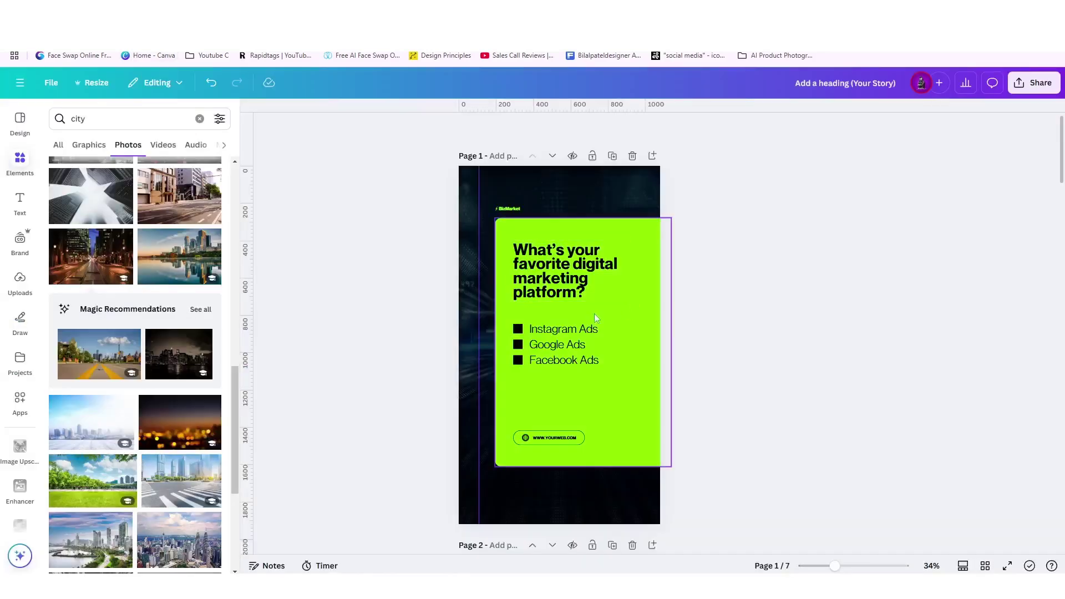
scroll(577, 321, "down", 20)
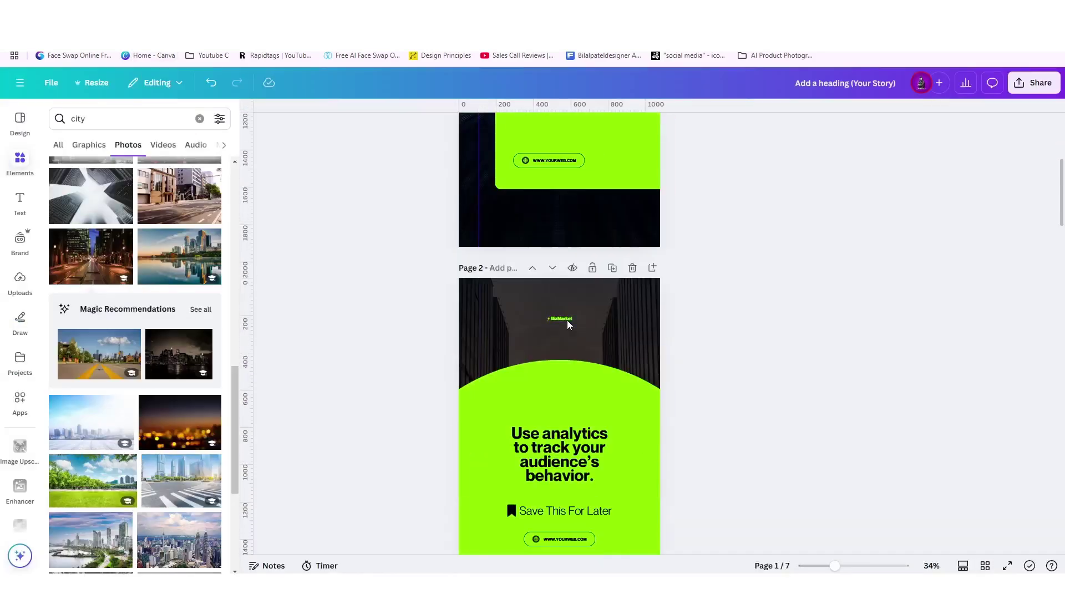
scroll(566, 328, "down", 15)
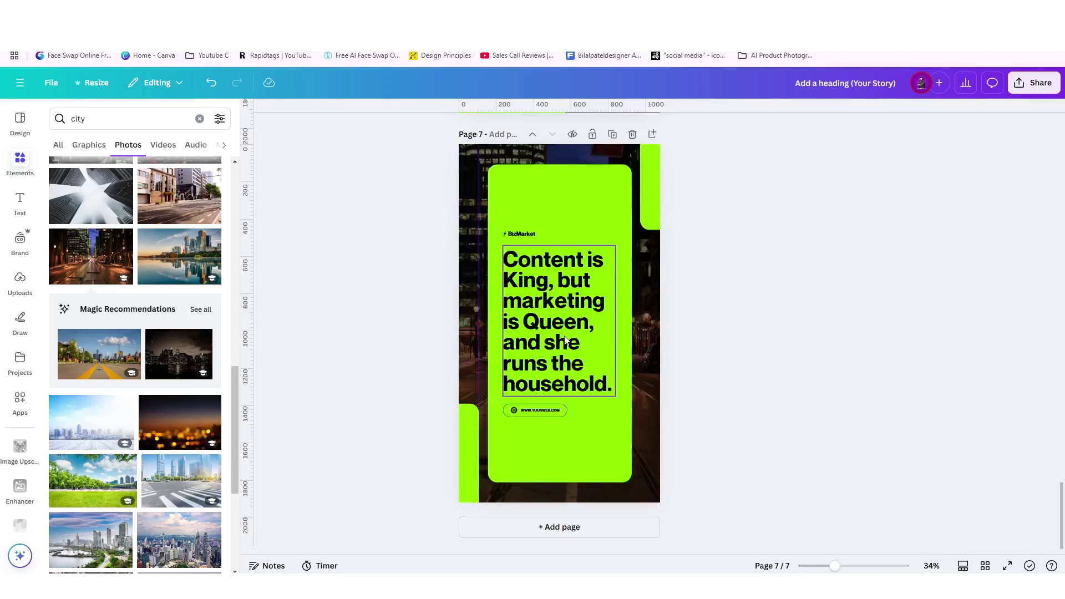
scroll(564, 338, "up", 15)
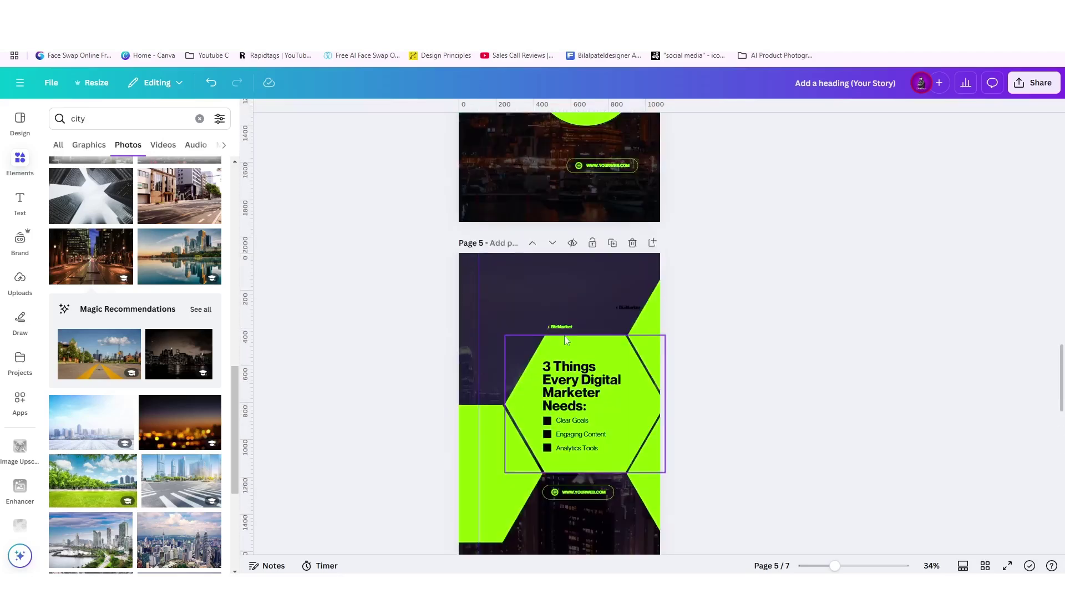
scroll(564, 335, "up", 5)
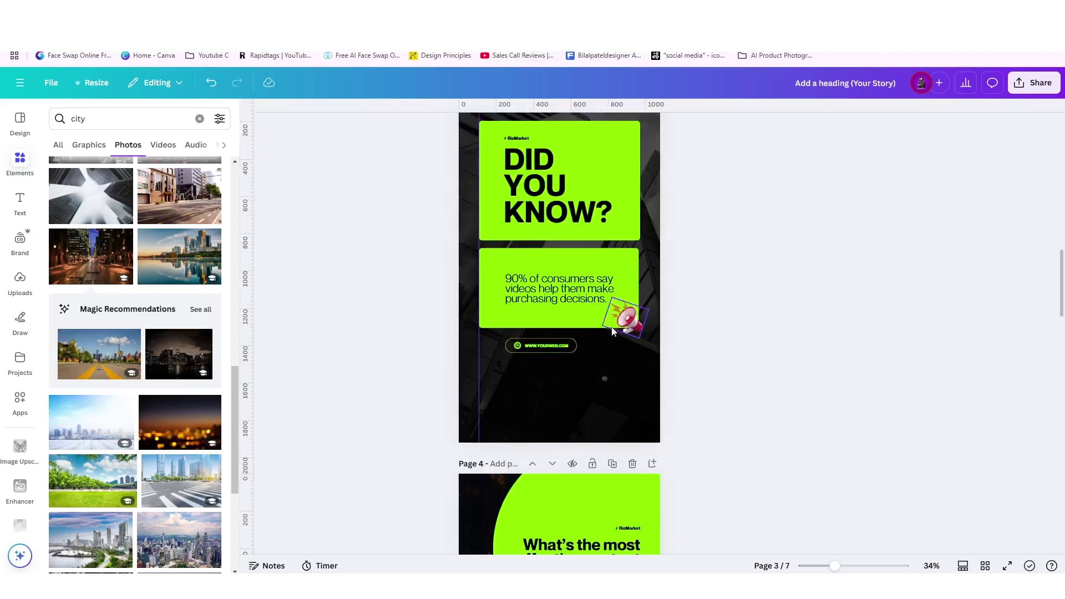
scroll(581, 301, "up", 2)
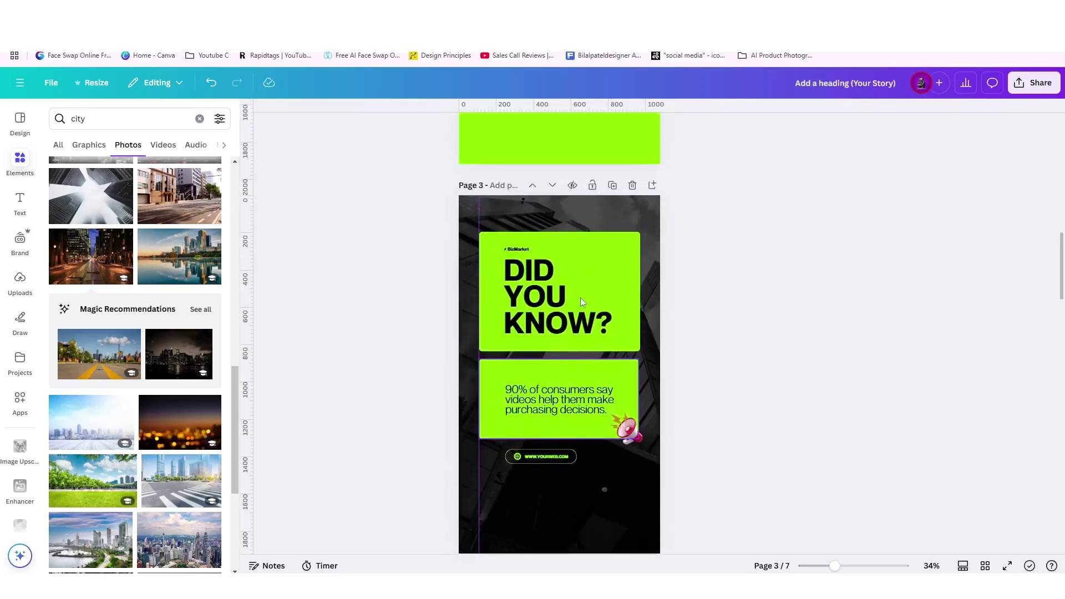
scroll(580, 302, "up", 4)
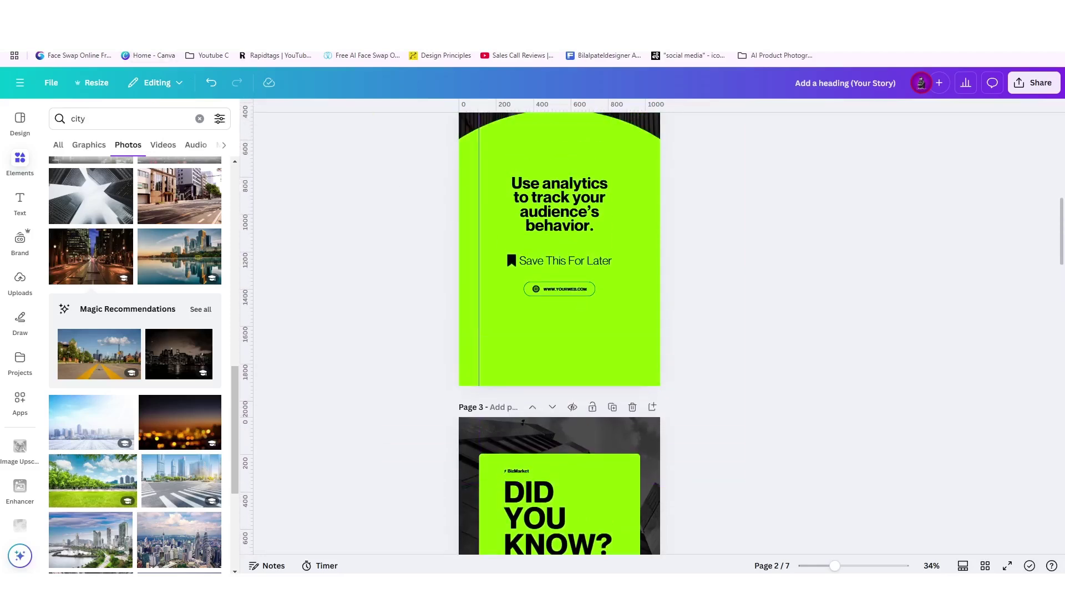
Create a new blank Instagram Story design at 1080 × 1920 px from Canva's home page.
key("ctrl+Tab")
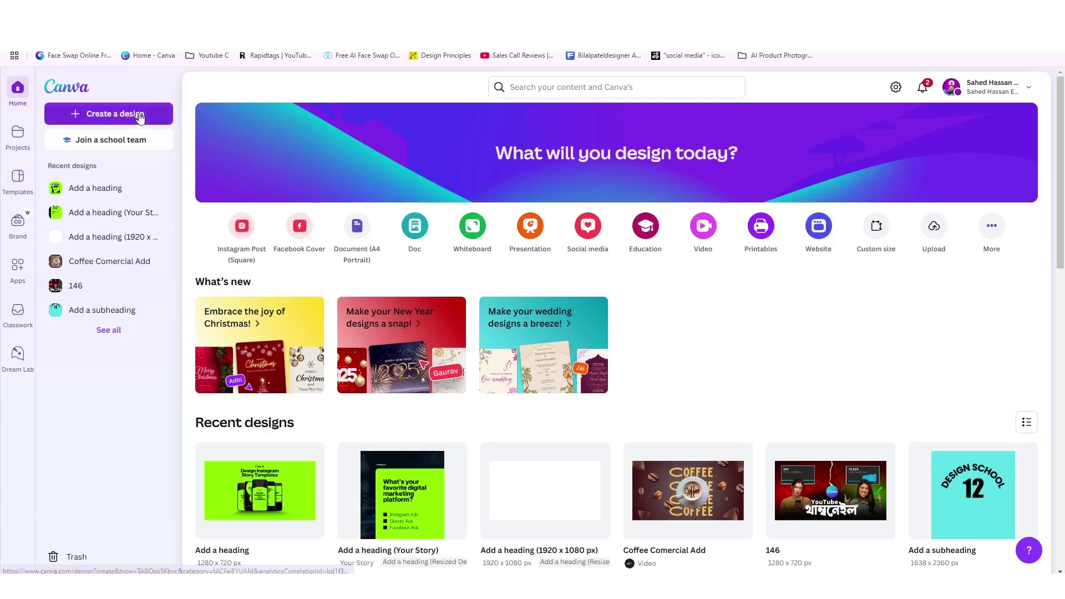
left_click(138, 113)
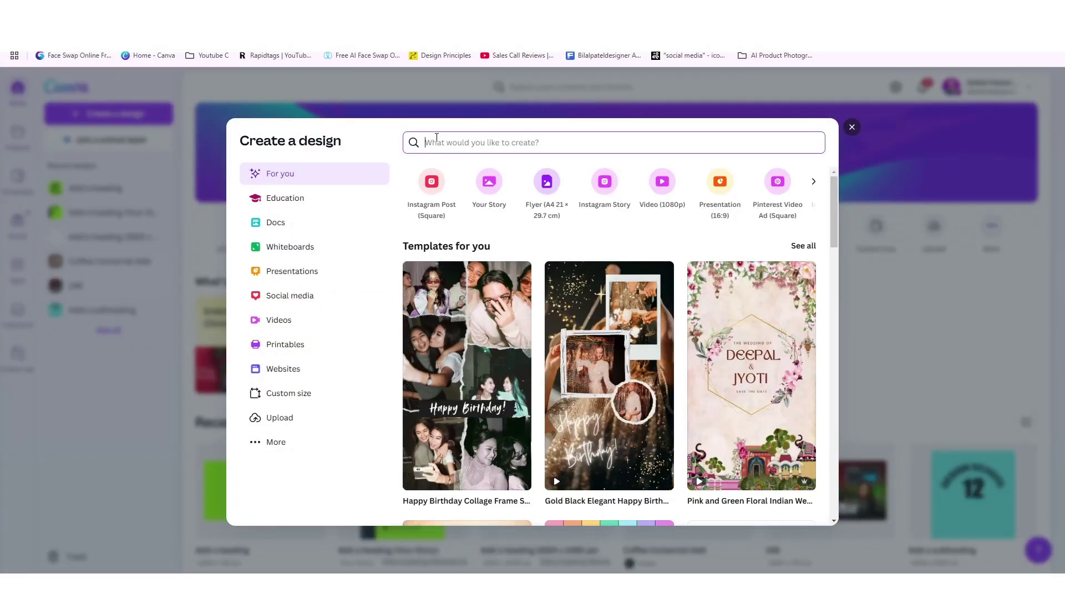
type("instagr")
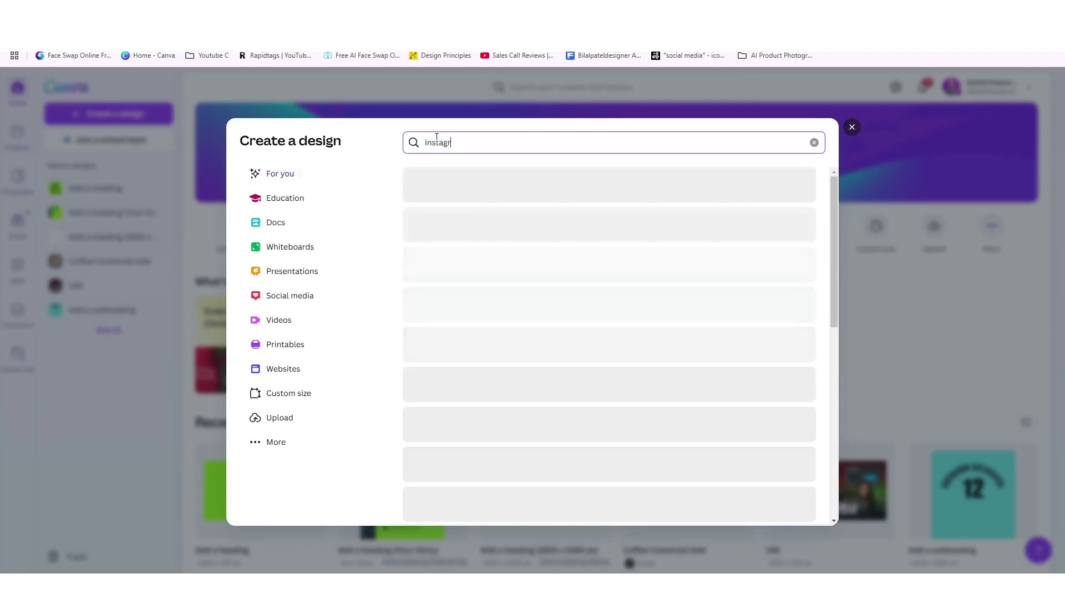
type("am stor")
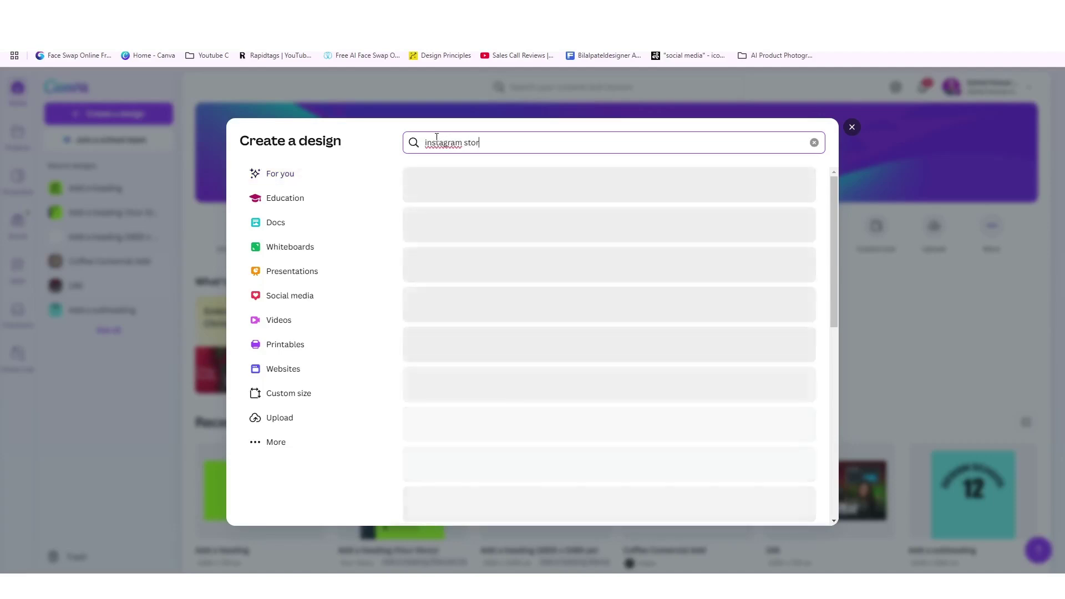
type("y")
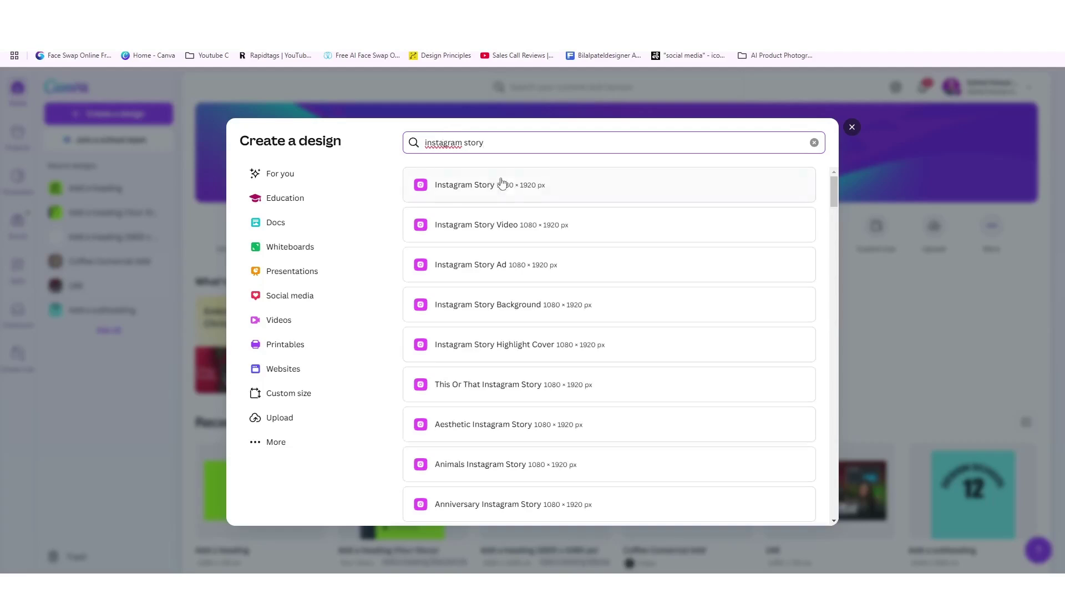
left_click(473, 186)
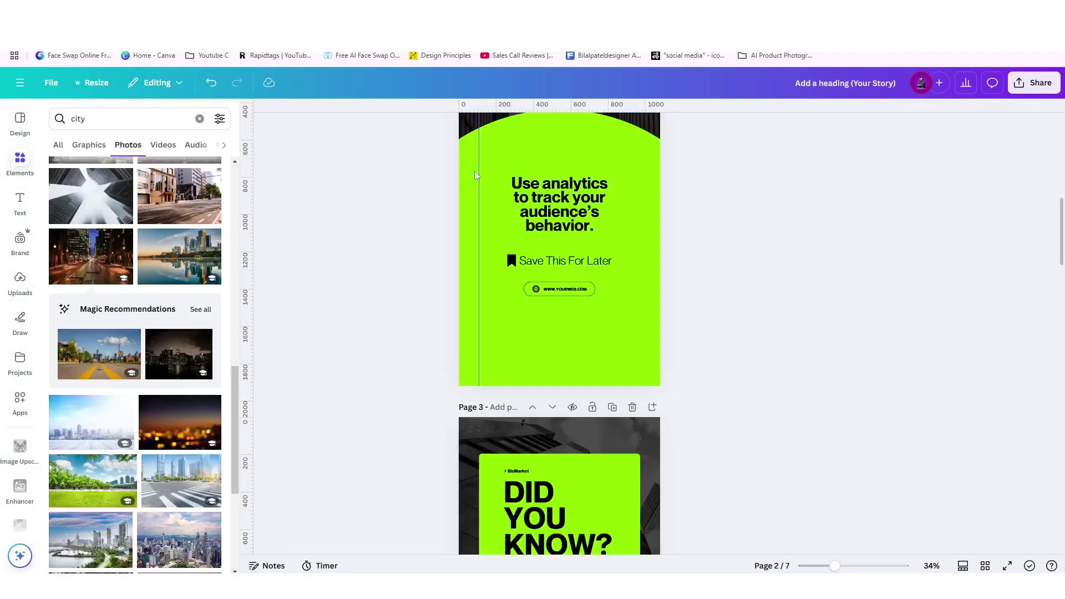
Review the colours, shapes and text layouts of the existing BizMarket story pages as a style reference.
scroll(588, 286, "down", 15)
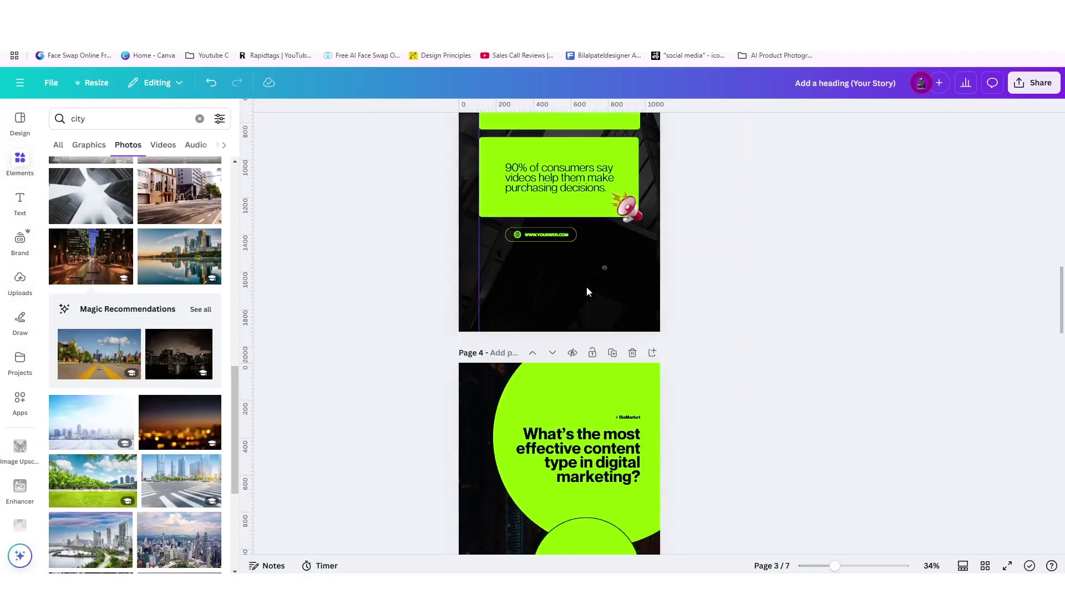
scroll(587, 286, "down", 10)
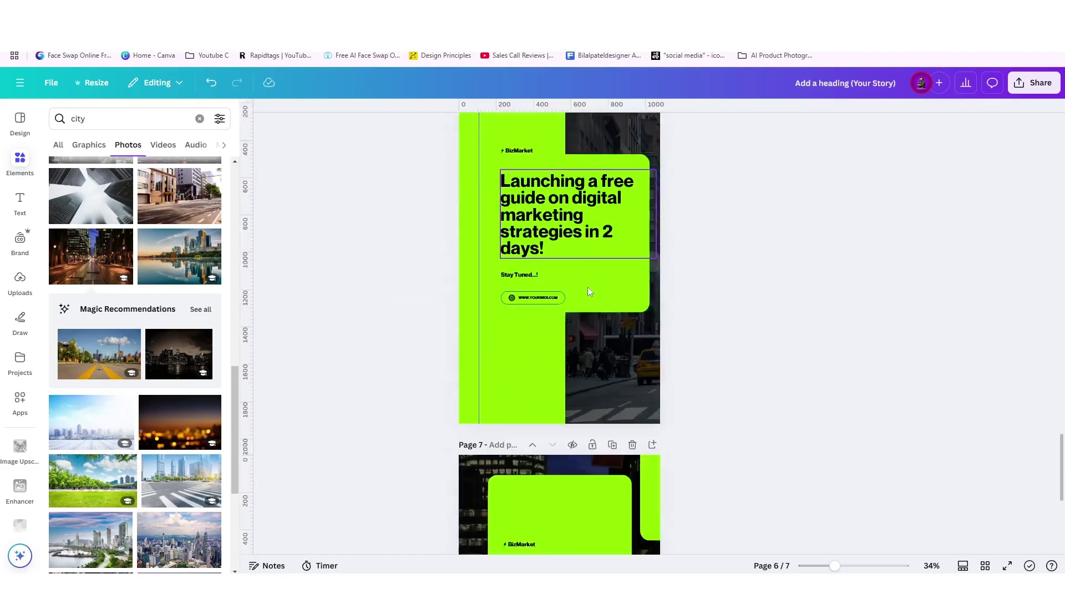
scroll(588, 291, "up", 12)
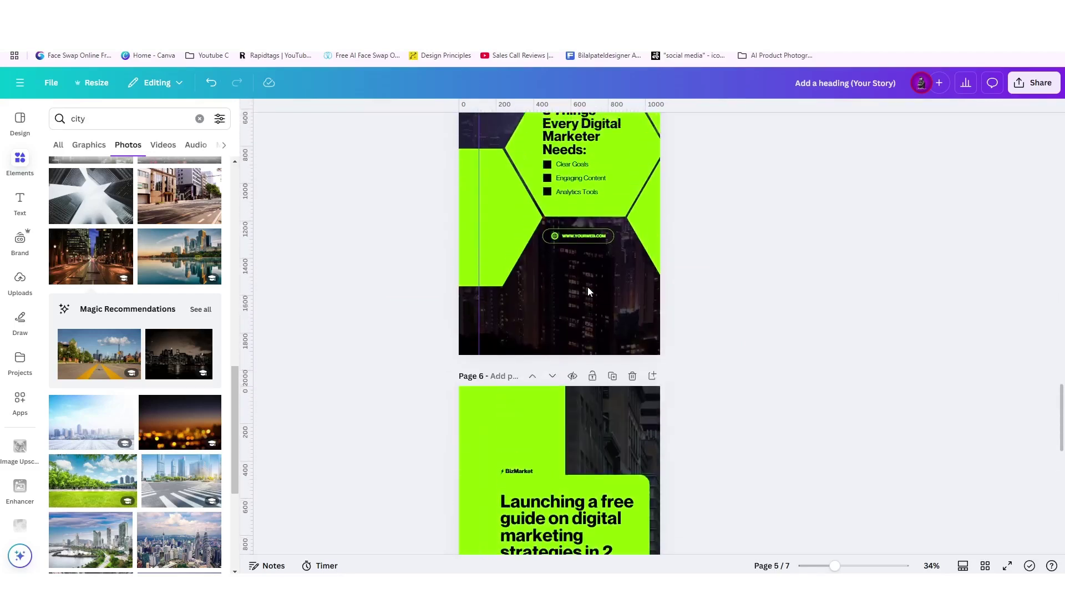
scroll(589, 291, "up", 12)
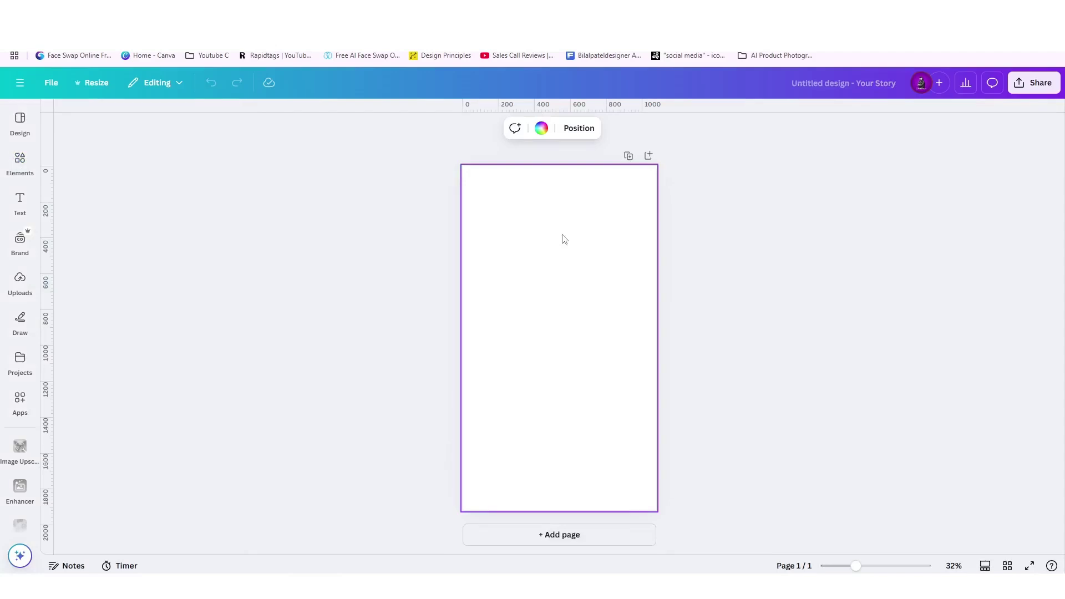
Add two equal squares side by side near the upper edge of the blank story page.
key("r")
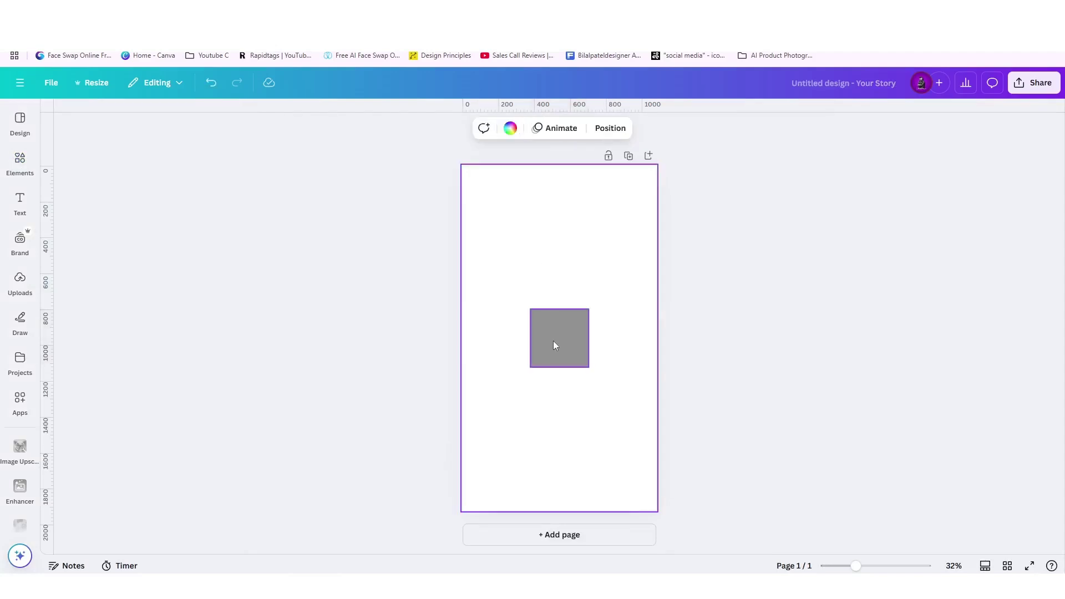
left_click_drag(556, 345, 587, 222)
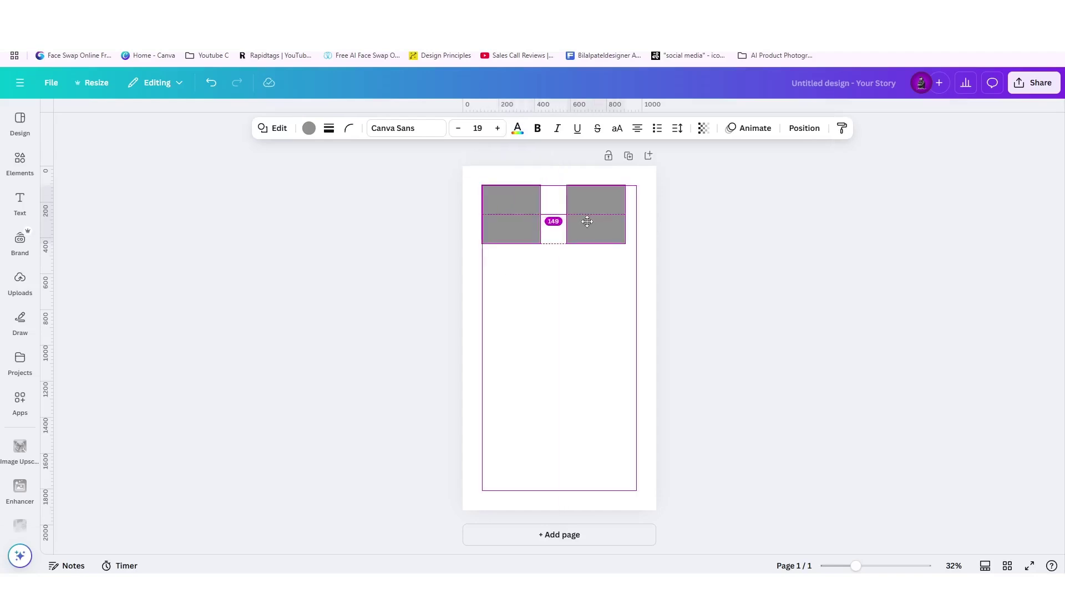
Fill the left square with lime green #8FFF00 and the right square with black.
left_click(526, 217)
left_click(309, 128)
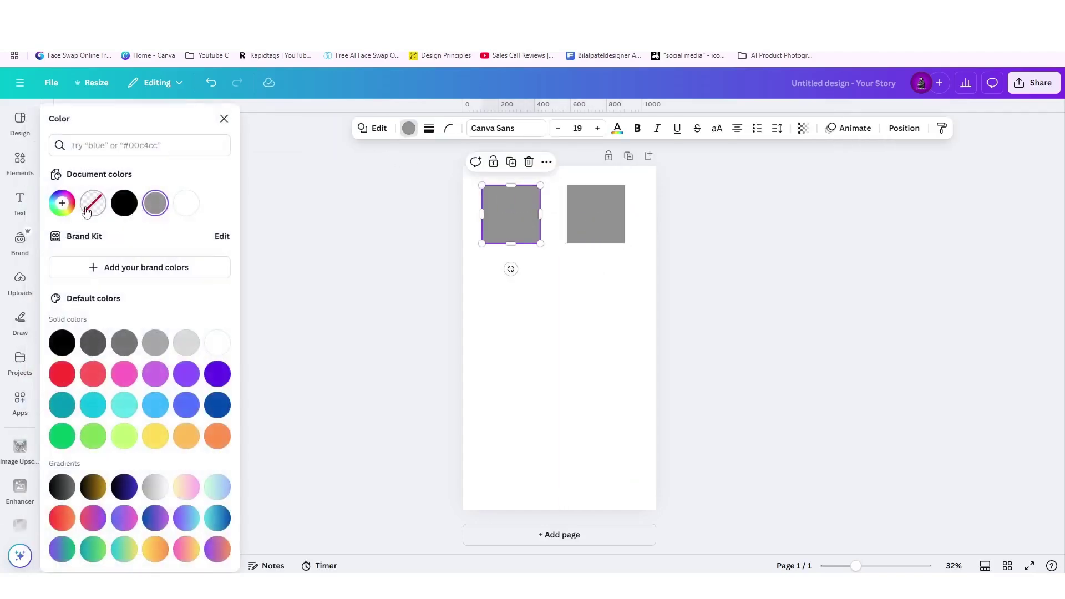
left_click(62, 203)
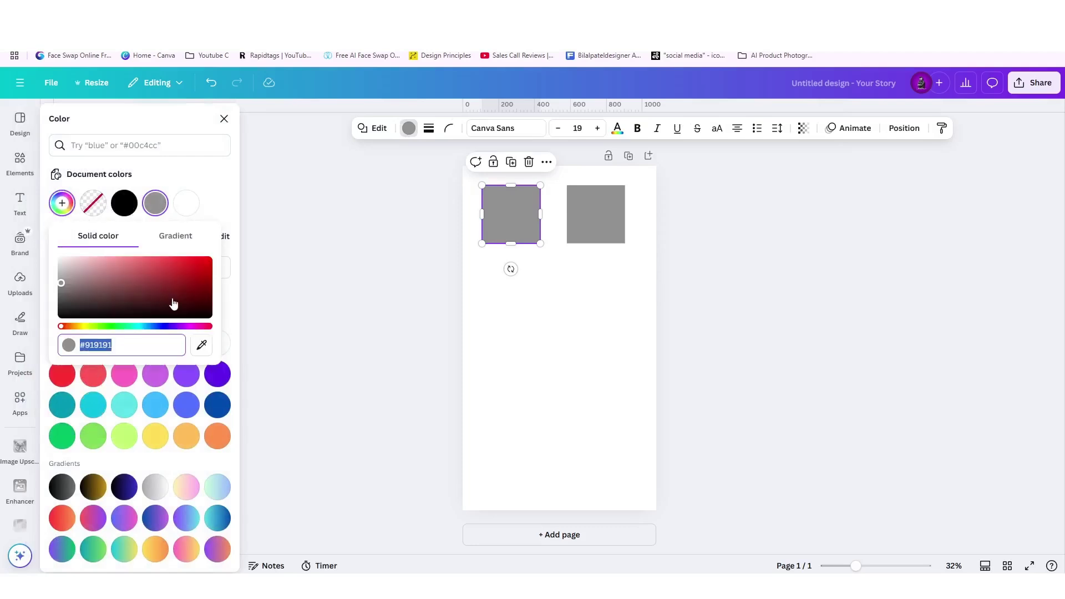
left_click_drag(174, 303, 226, 251)
left_click_drag(96, 327, 92, 326)
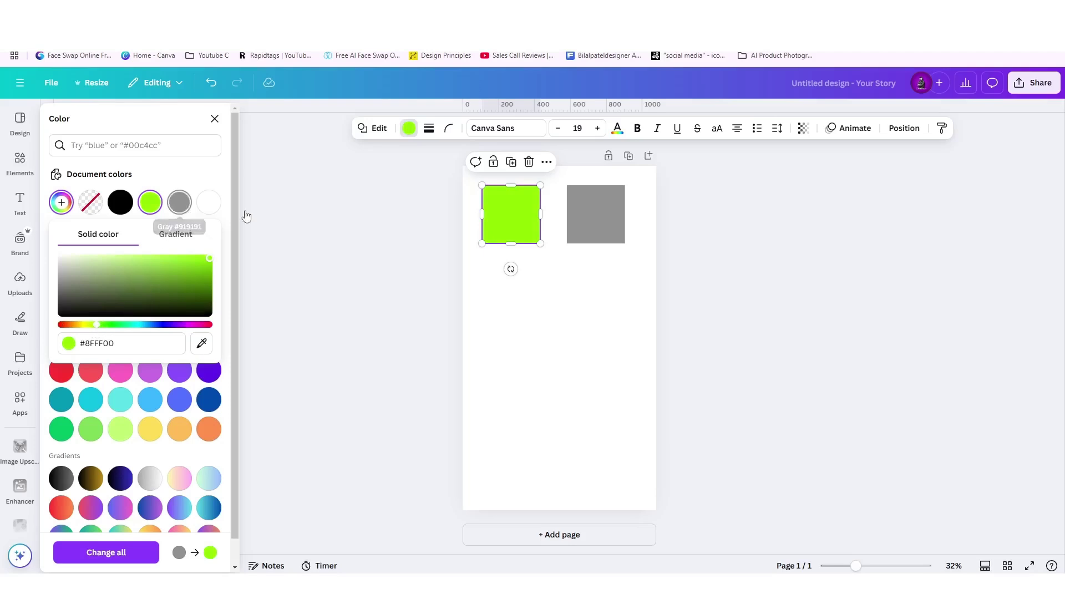
left_click(611, 212)
left_click(156, 204)
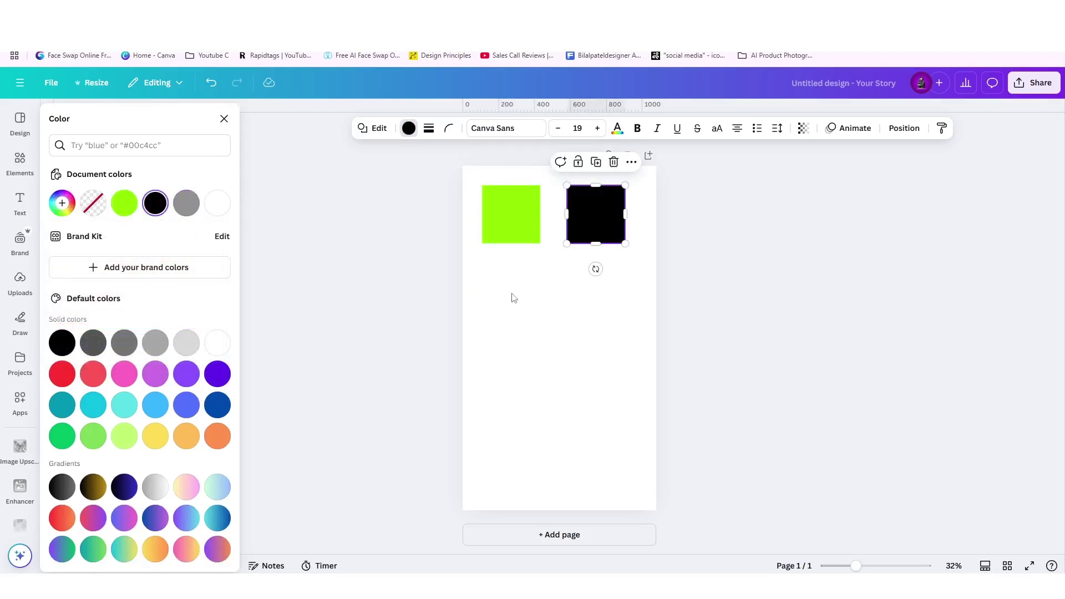
left_click(528, 299)
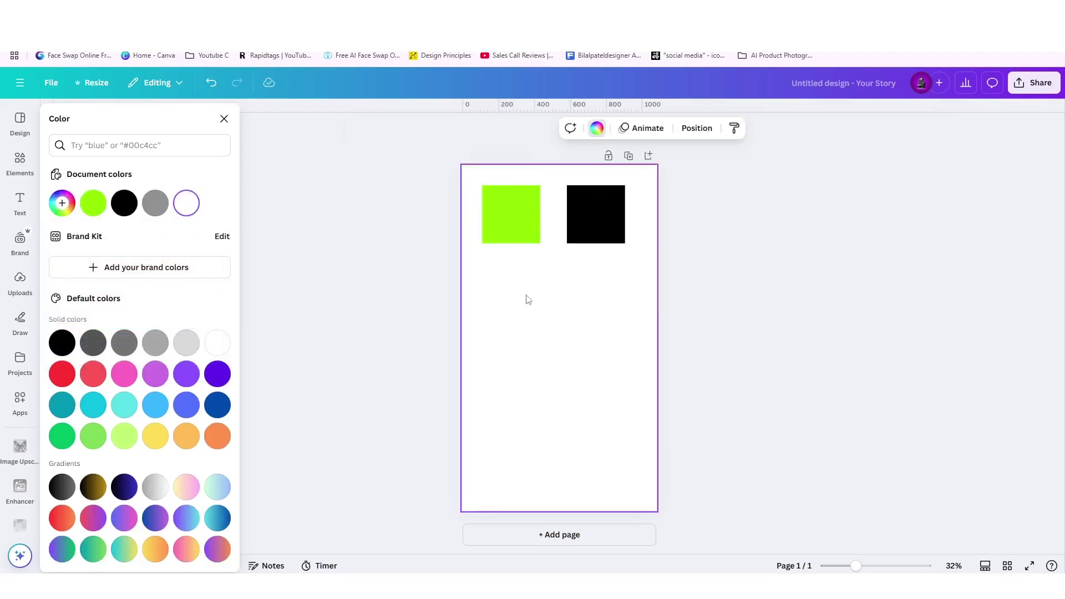
Add a default heading text box in the middle of the page below the two squares.
left_click(20, 202)
left_click(111, 277)
left_click(551, 392)
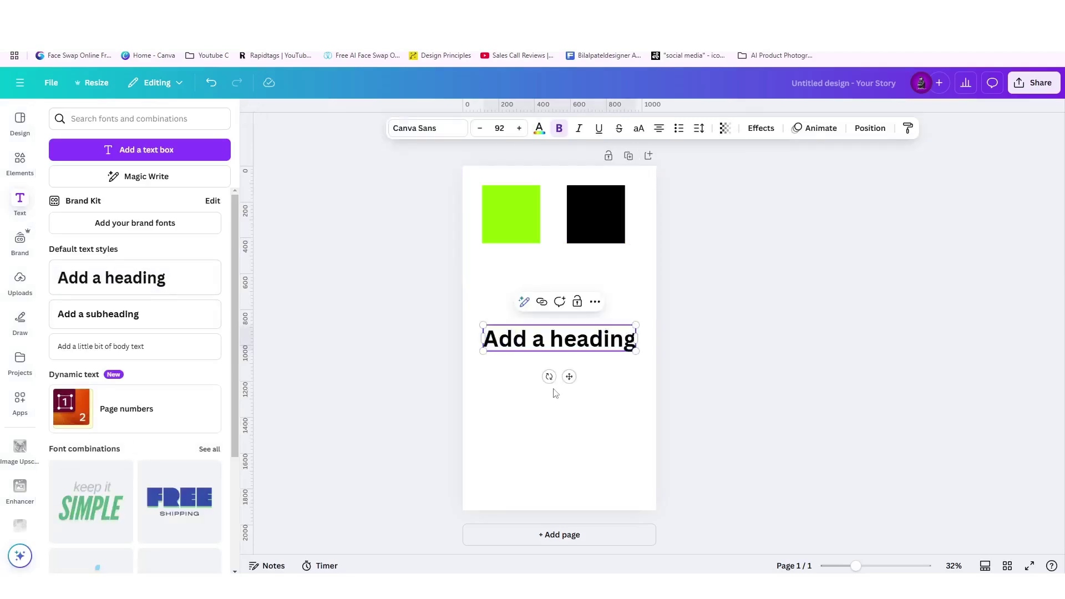
Change the heading's font to Montserrat.
left_click(540, 340)
left_click(413, 130)
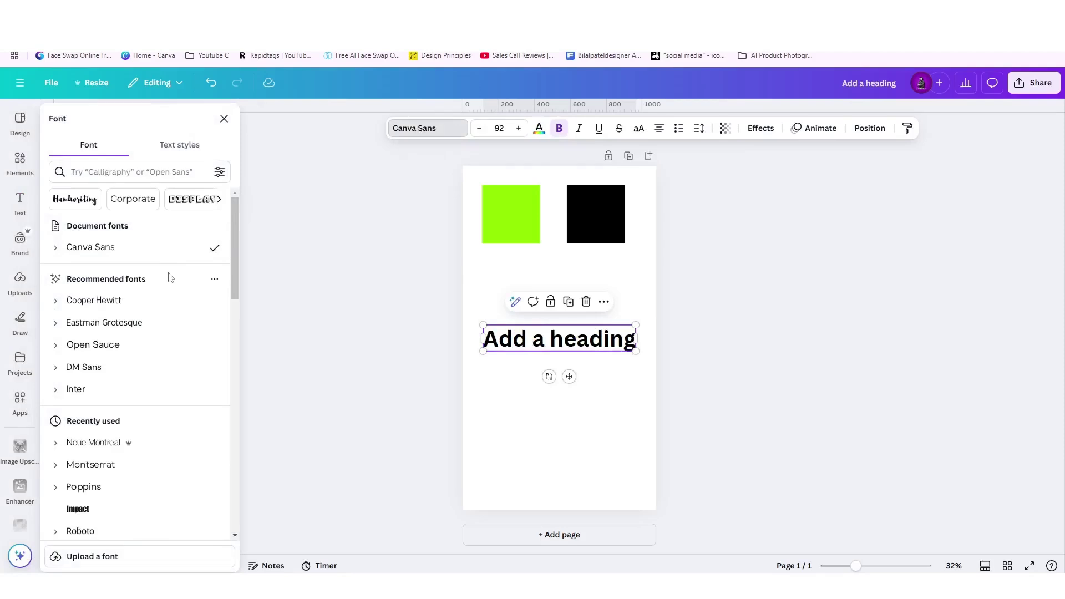
left_click(108, 171)
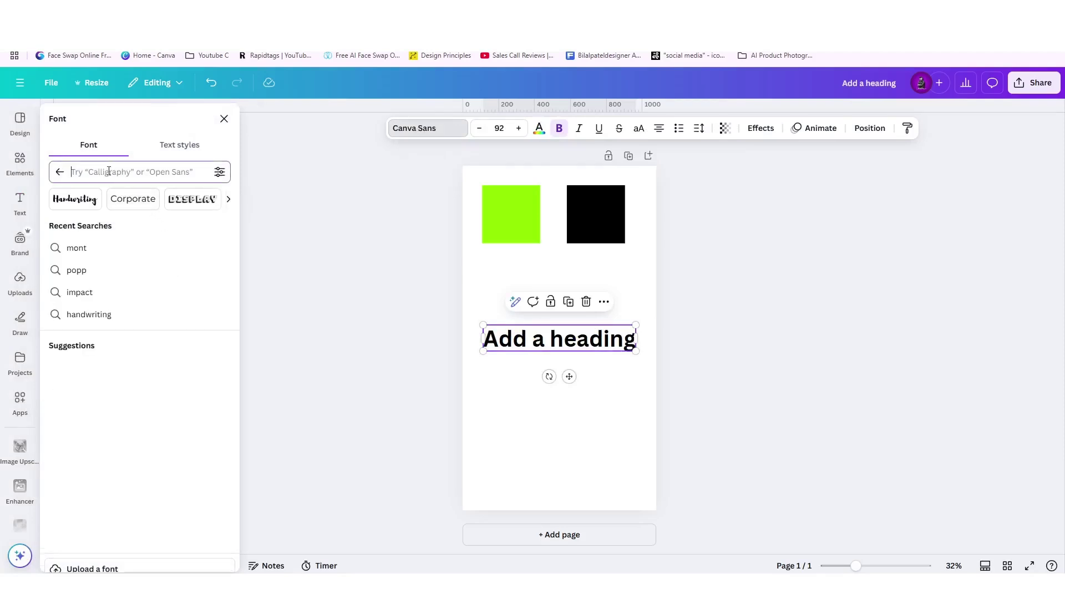
type("mon")
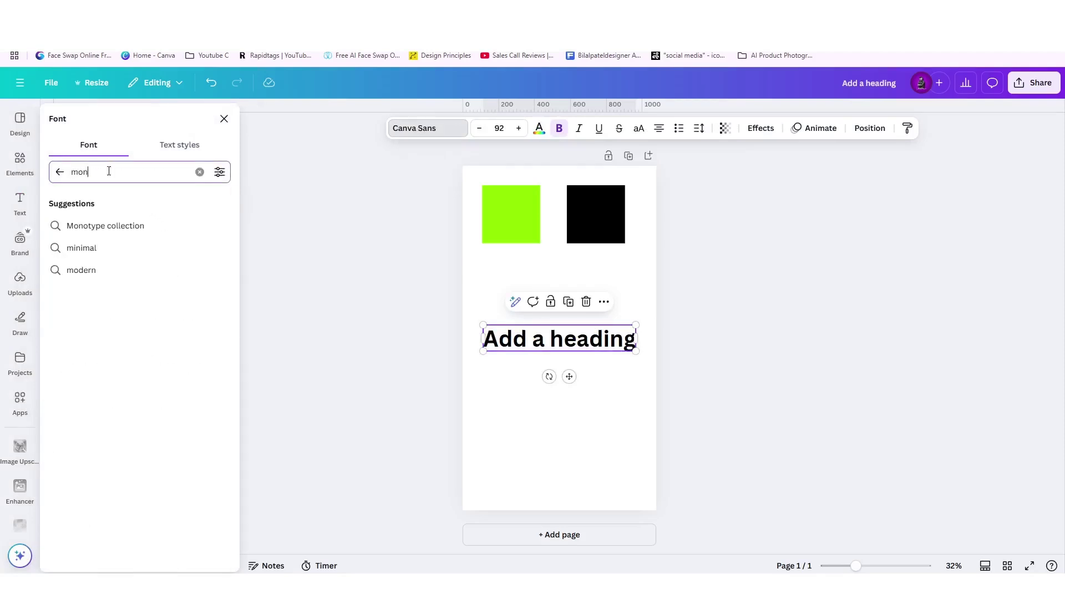
type("tserrat")
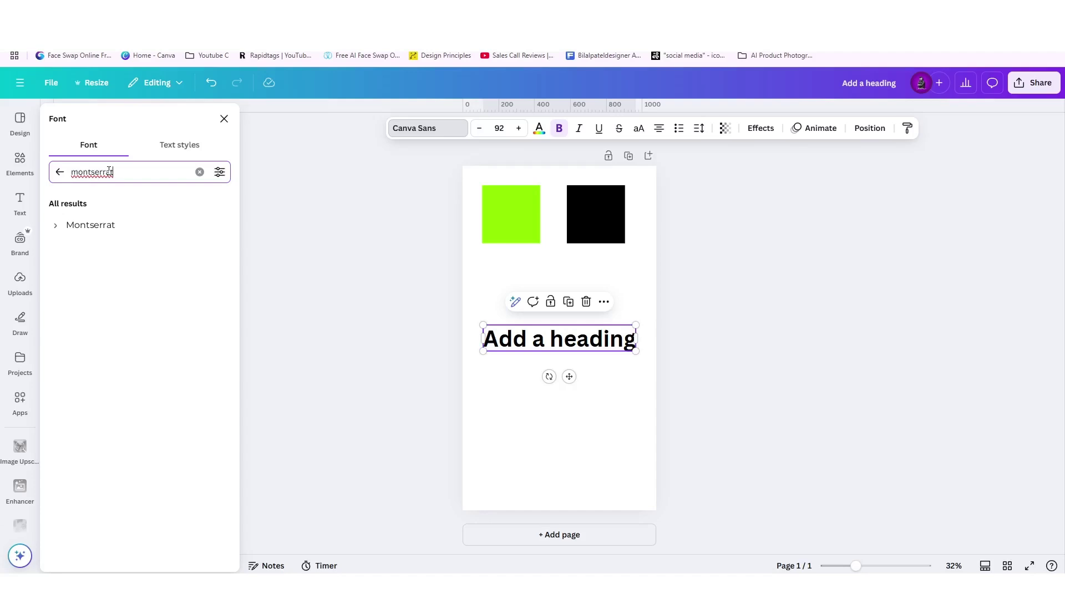
left_click(81, 232)
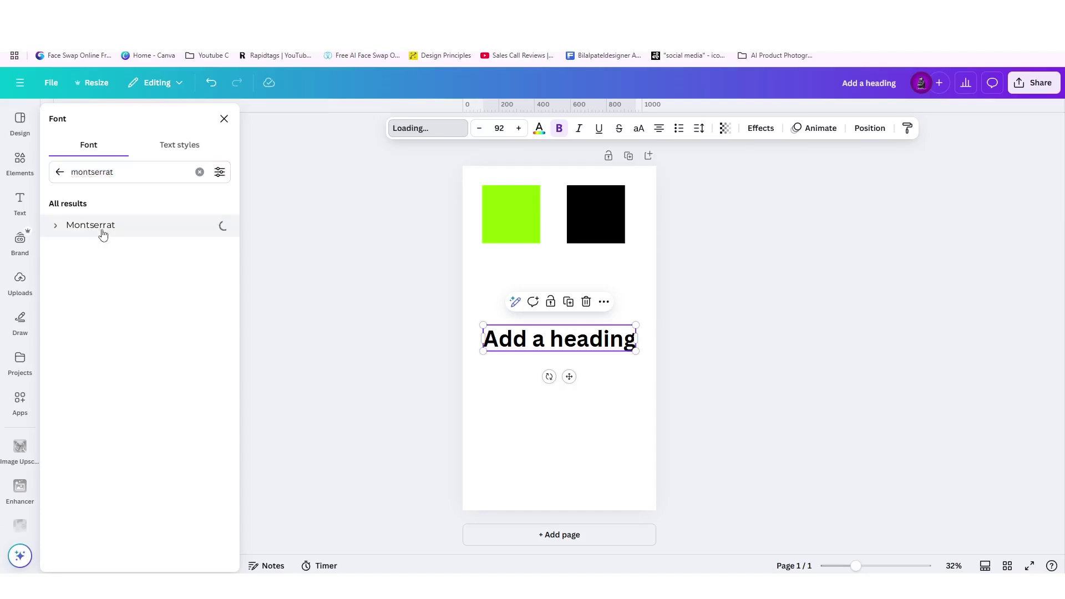
Set the heading's Montserrat weight to ExtraBold and move the heading up closer to the two colour squares.
left_click(56, 227)
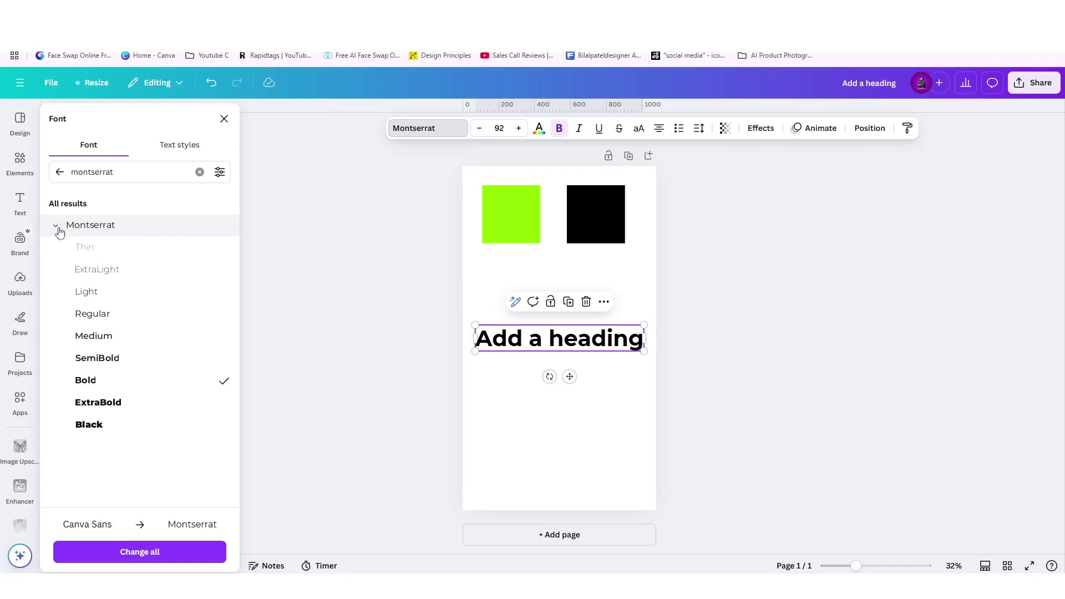
left_click(173, 411)
left_click(170, 426)
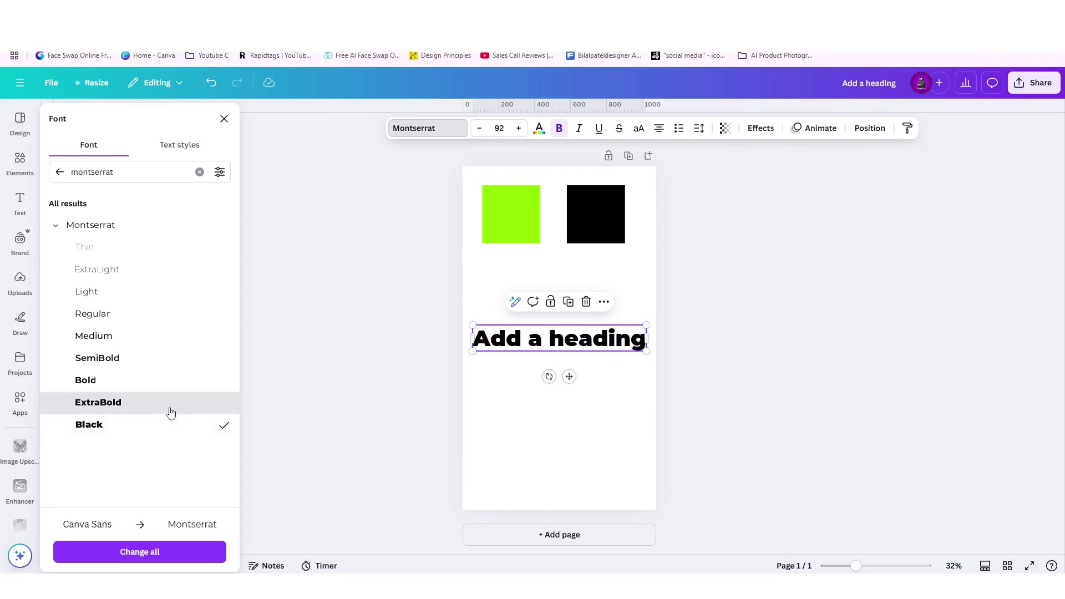
left_click(170, 412)
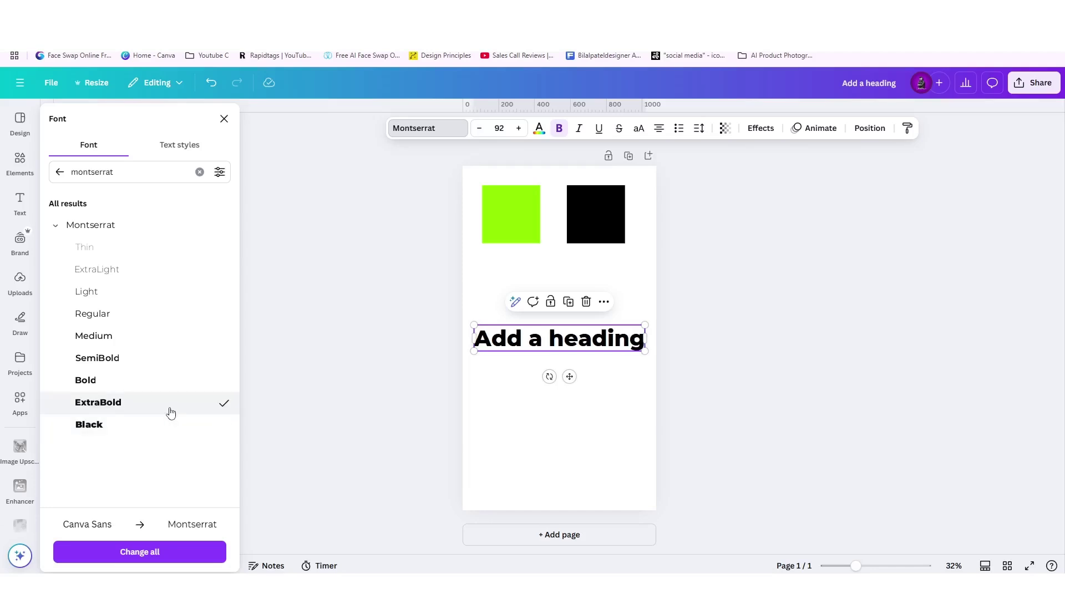
left_click(639, 398)
left_click_drag(621, 347, 617, 308)
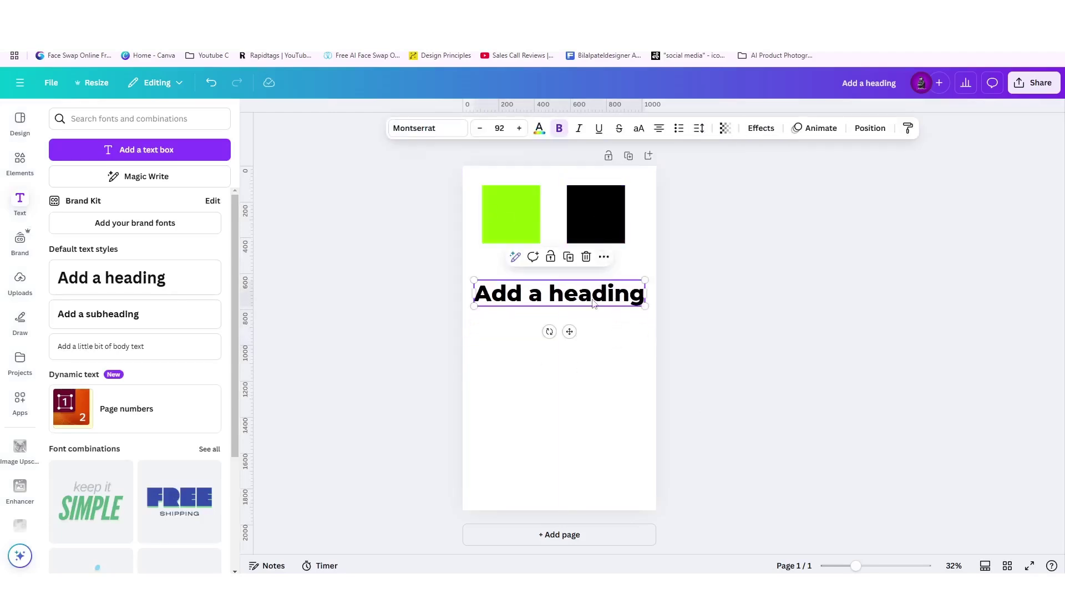
Duplicate the heading directly below the original and replace the copy's text with "Design School".
left_click(569, 371)
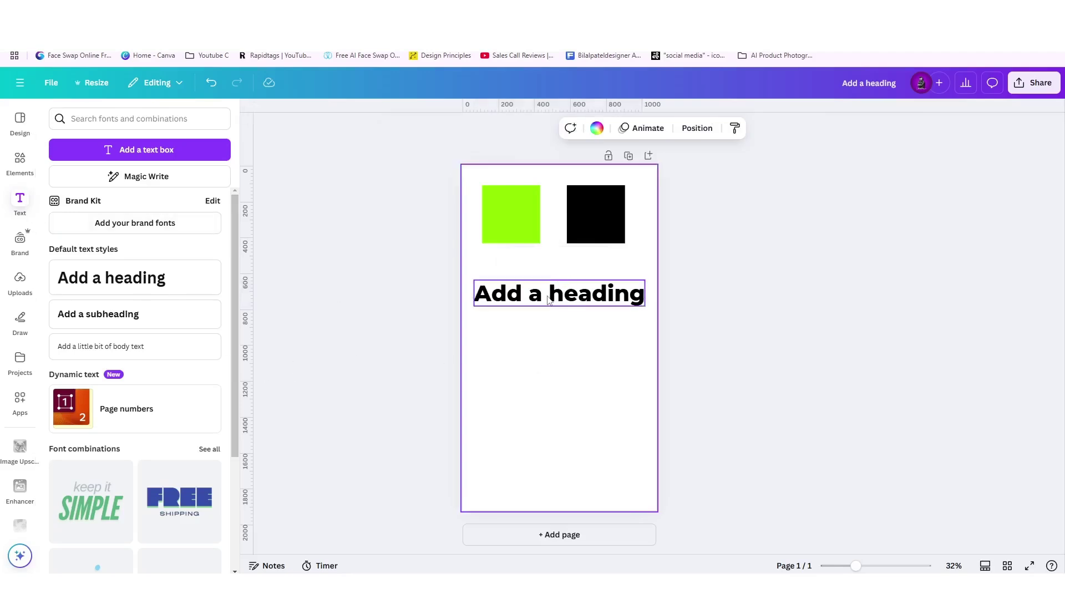
left_click_drag(548, 300, 550, 329, "alt")
double_click(550, 328)
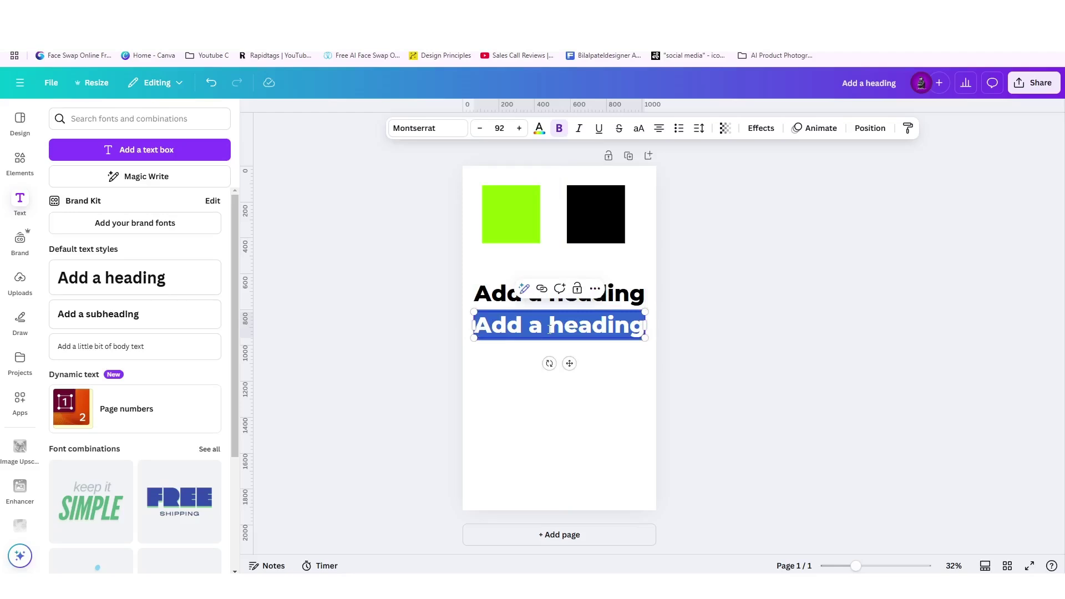
type("Design")
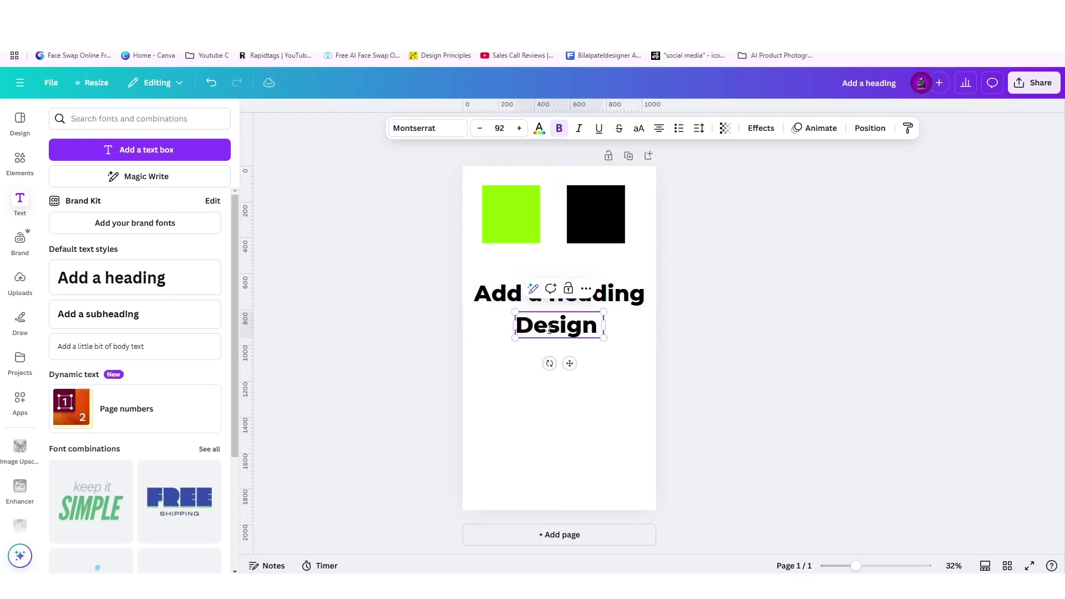
type(" School")
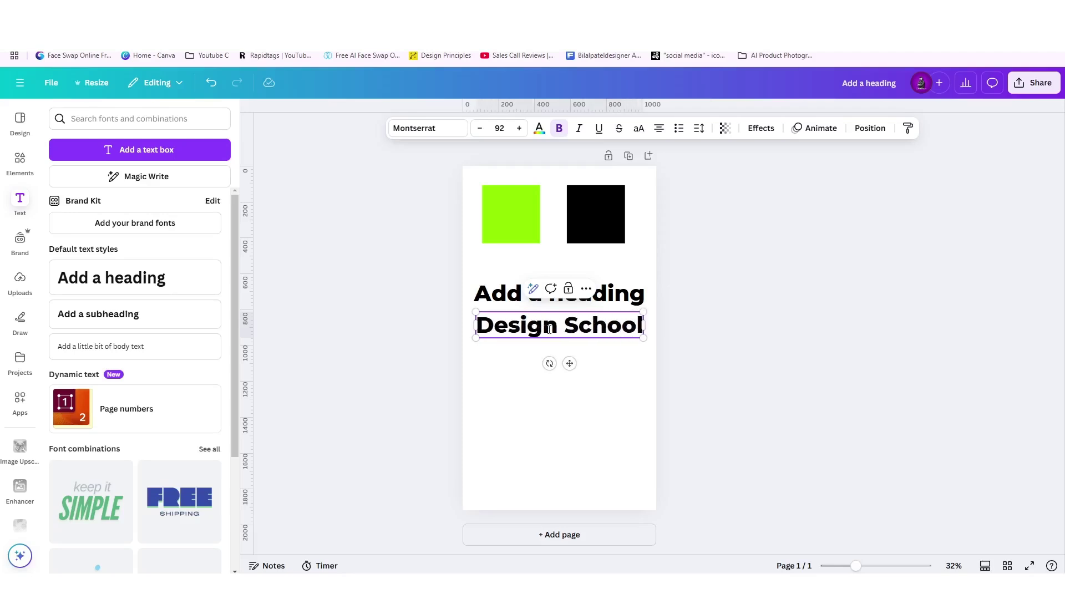
left_click(598, 356)
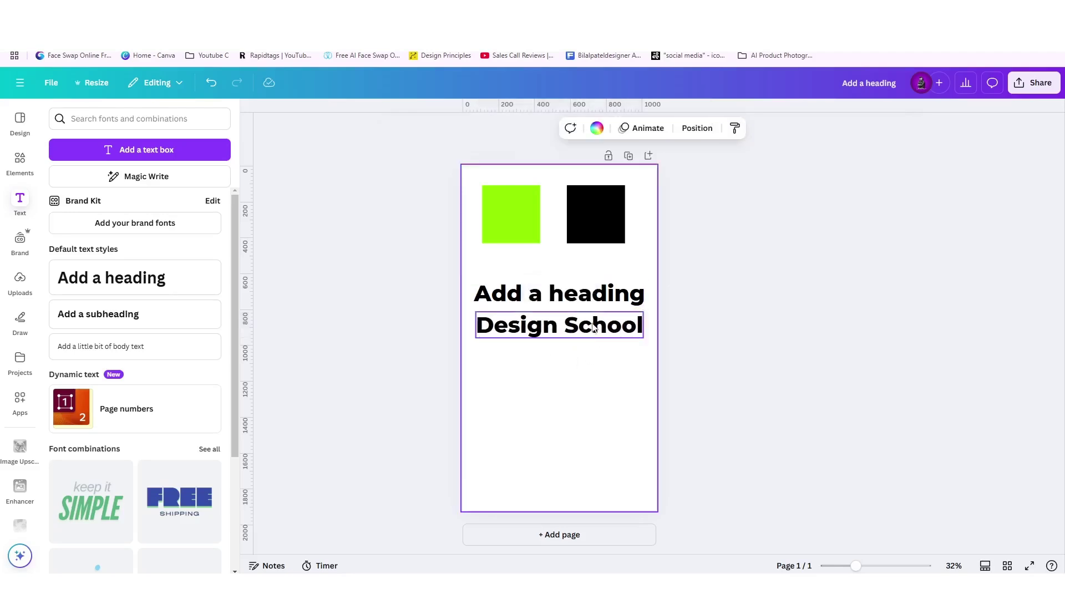
Narrow the Design School text box so it wraps onto two lines and reduce its line spacing to 0.97.
left_click(597, 328)
left_click_drag(644, 325, 593, 335)
left_click(699, 128)
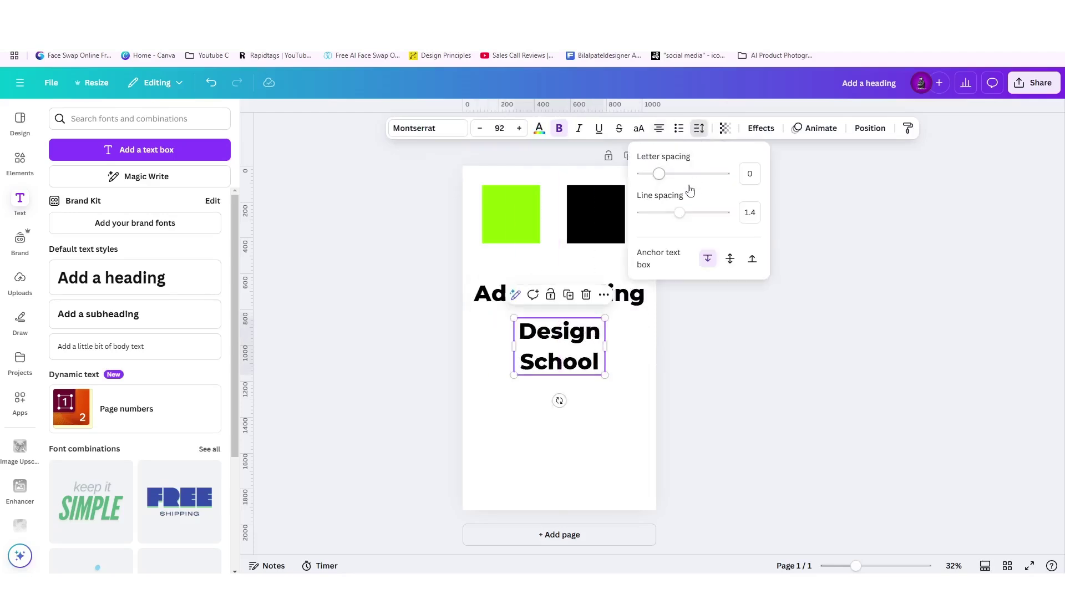
left_click_drag(682, 216, 663, 220)
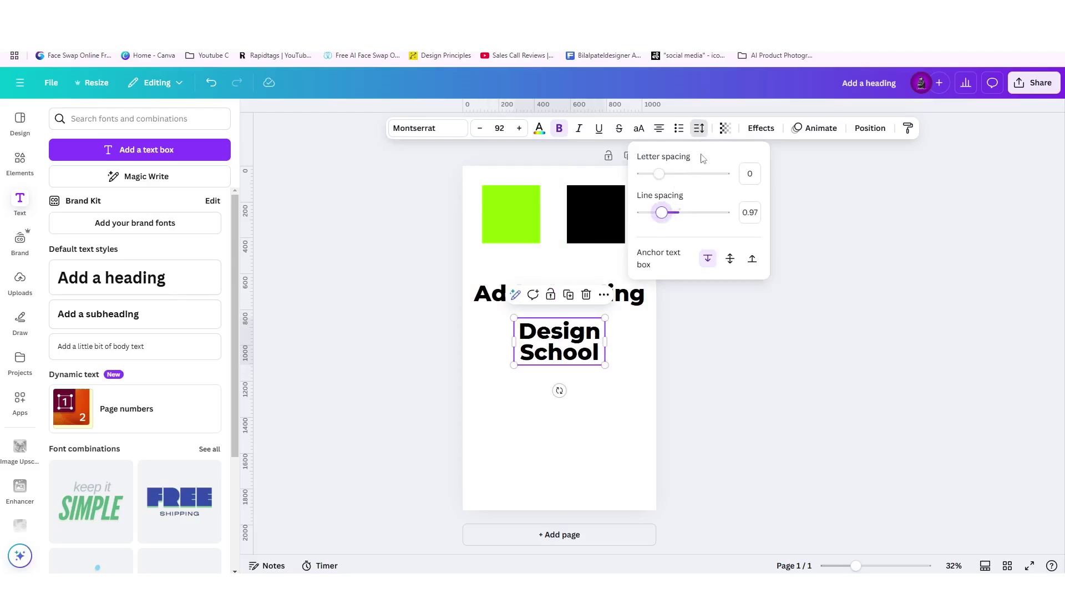
Make the Design School text uppercase and left-aligned on two lines, and scale it down to font size 48.1.
left_click(633, 131)
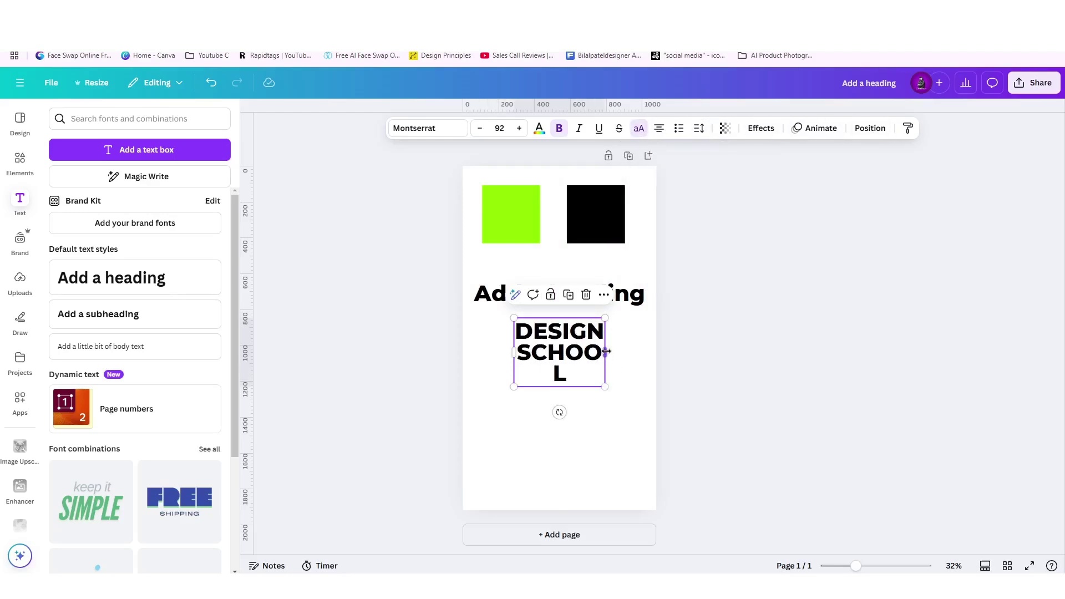
mouse_move(606, 352)
left_mouse_down()
mouse_move(618, 352)
mouse_move(593, 356)
left_mouse_up()
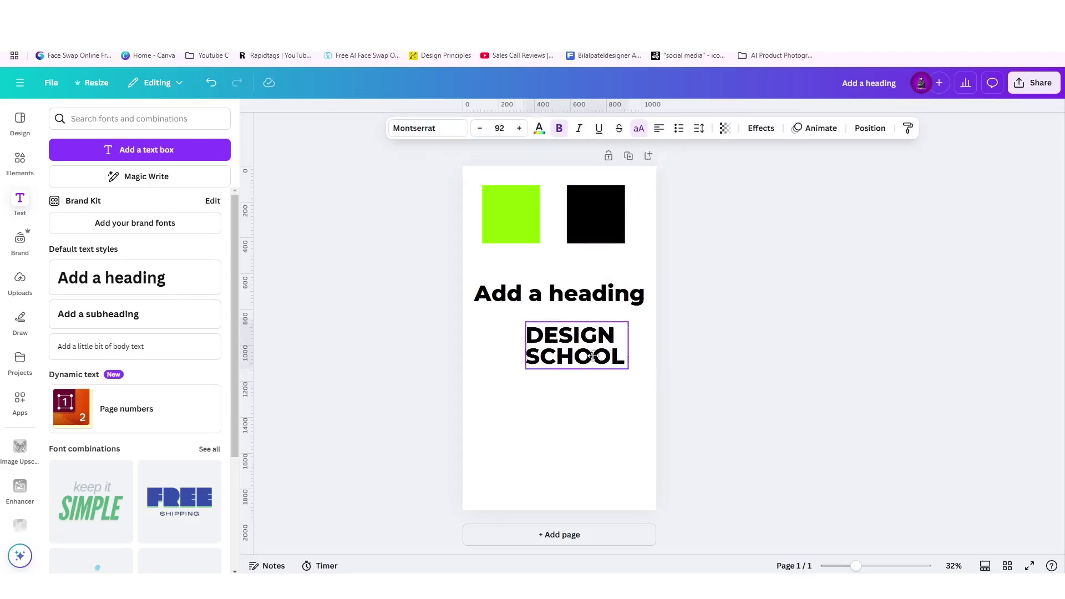
left_click_drag(629, 322, 584, 355)
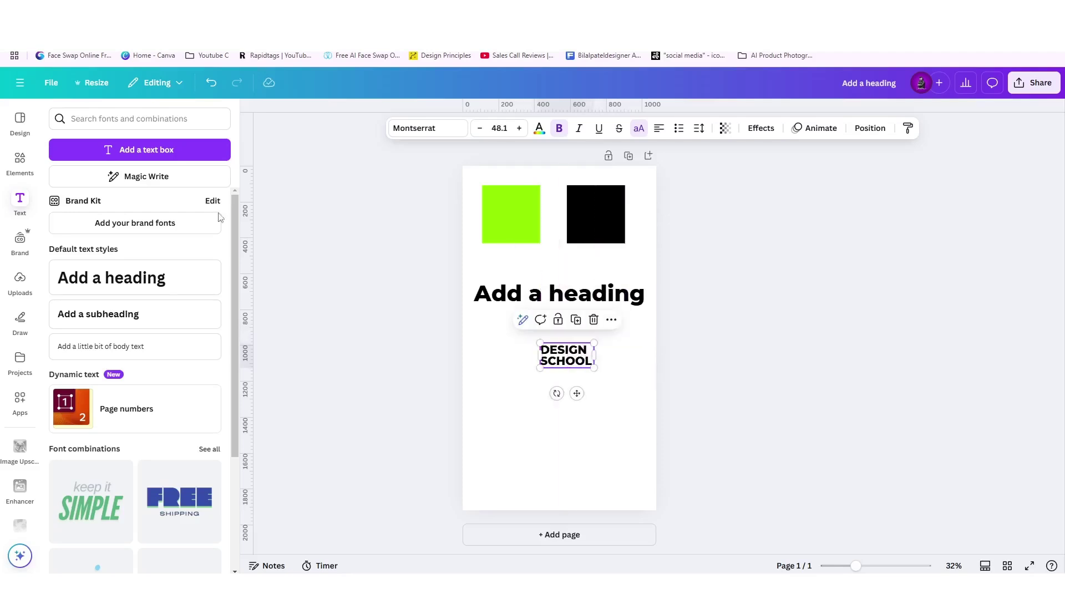
Search the graphics for "logo" and add the plain black lightning bolt to the page.
left_click(20, 162)
left_click(93, 127)
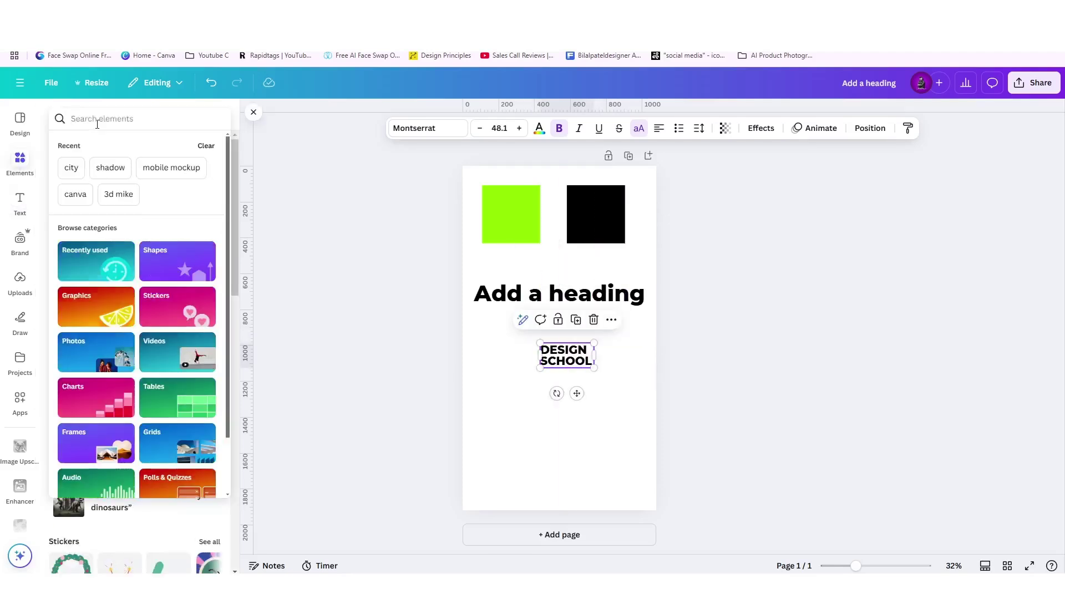
type("logo")
key("Return")
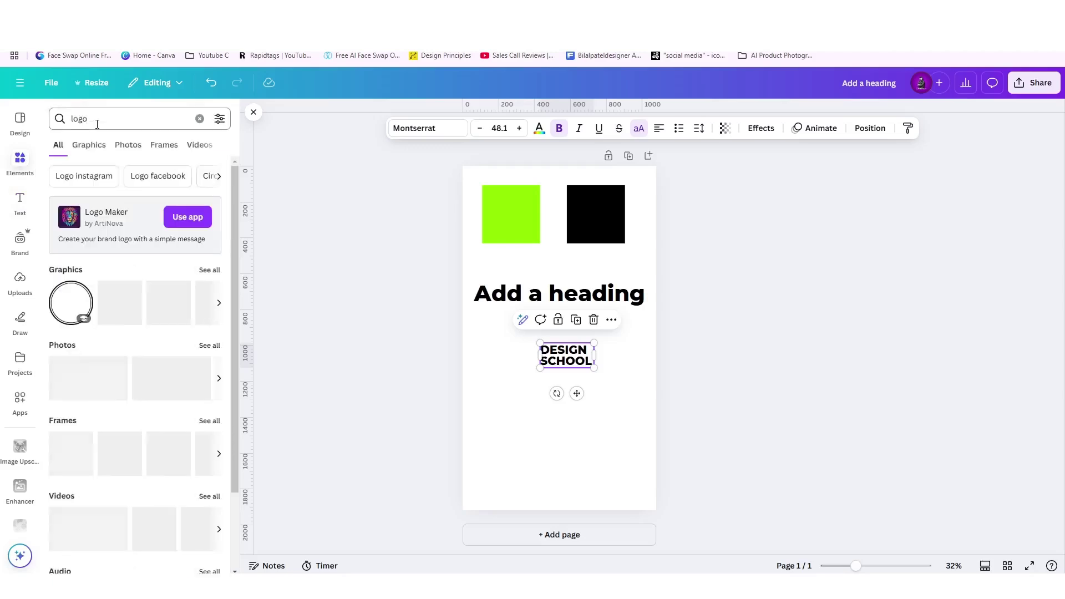
left_click(110, 146)
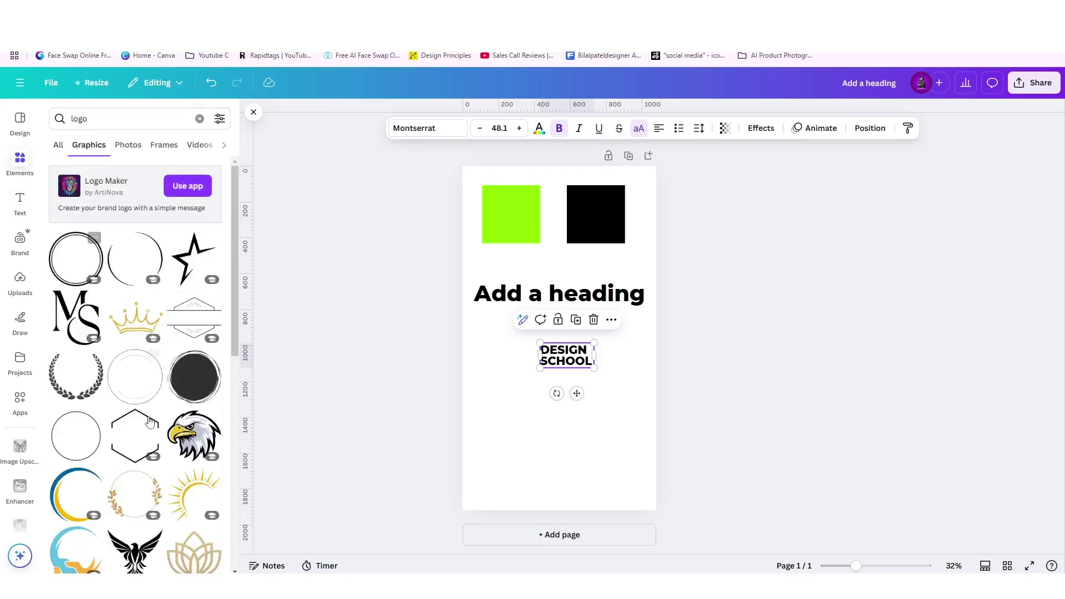
scroll(179, 447, "down", 5)
scroll(179, 447, "down", 3)
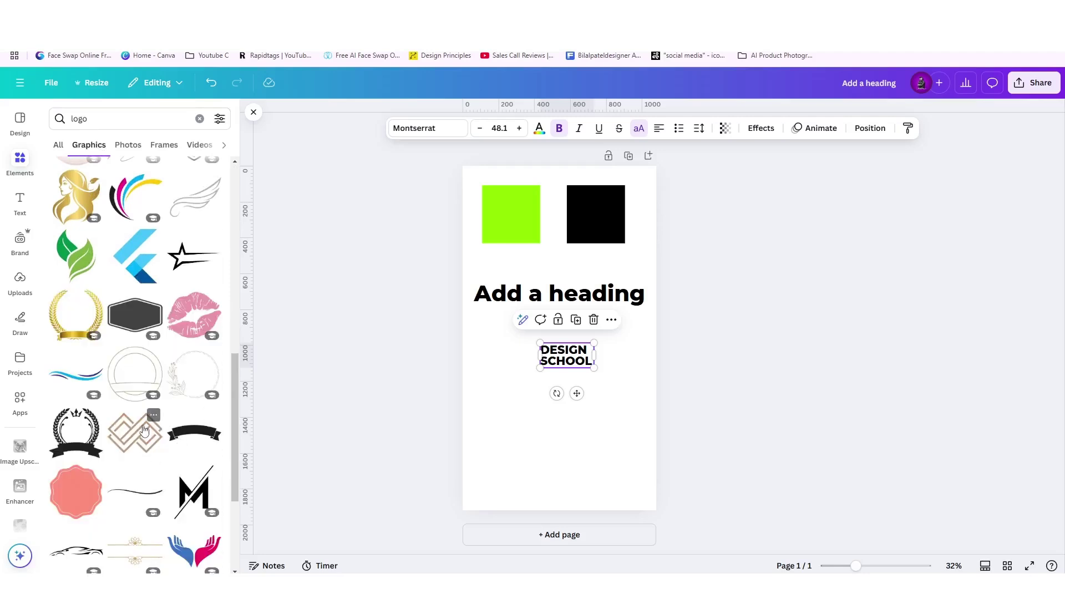
scroll(144, 430, "down", 6)
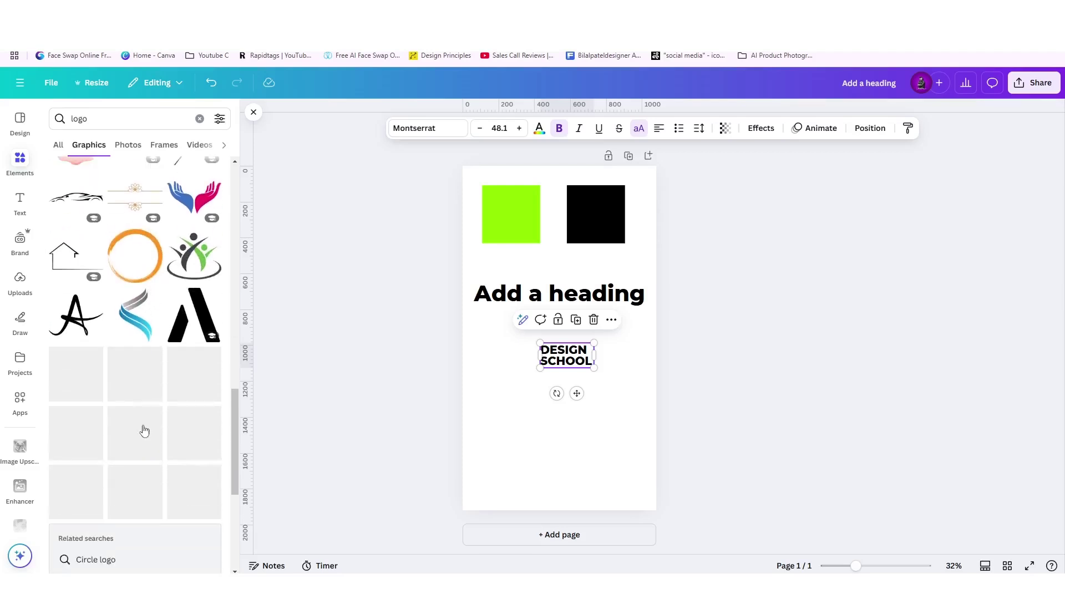
scroll(143, 430, "down", 5)
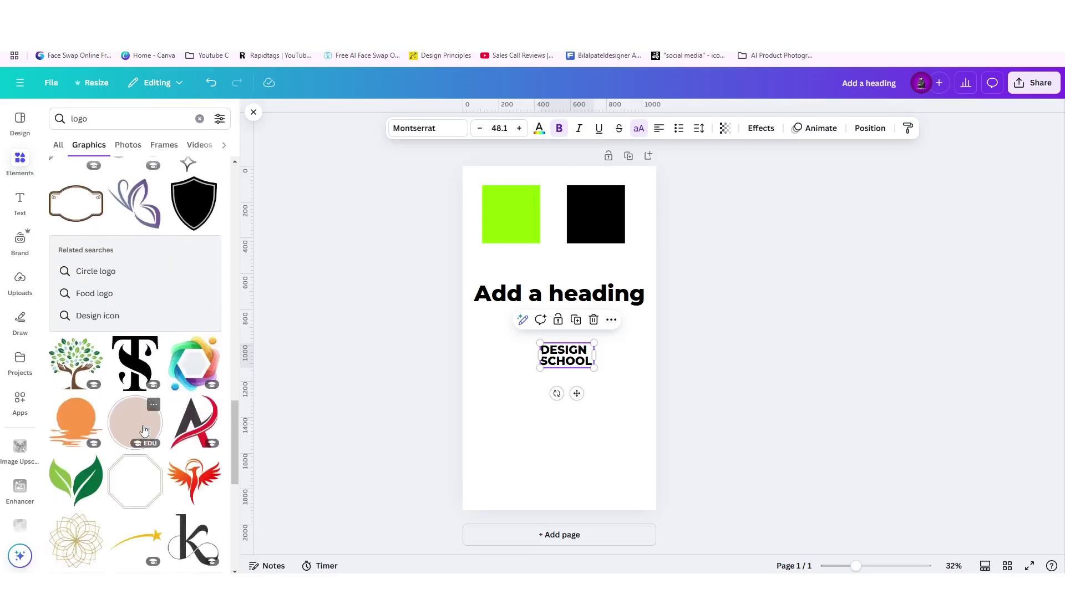
scroll(144, 430, "down", 6)
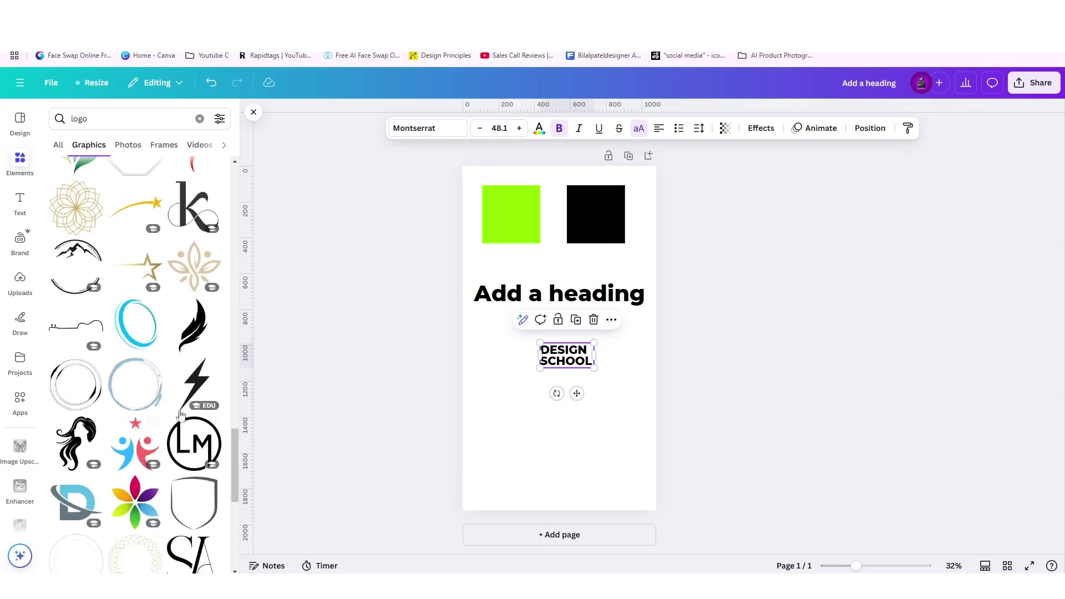
left_click(194, 388)
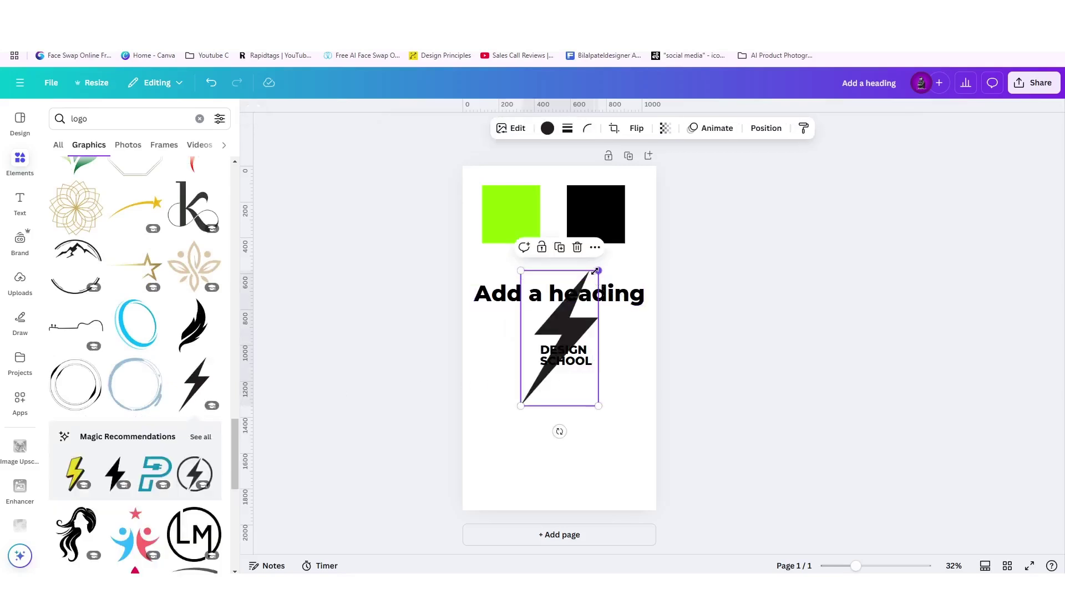
Shrink the lightning bolt to about the height of the two-line DESIGN SCHOOL text and place it directly left of the text.
left_click_drag(596, 271, 532, 367)
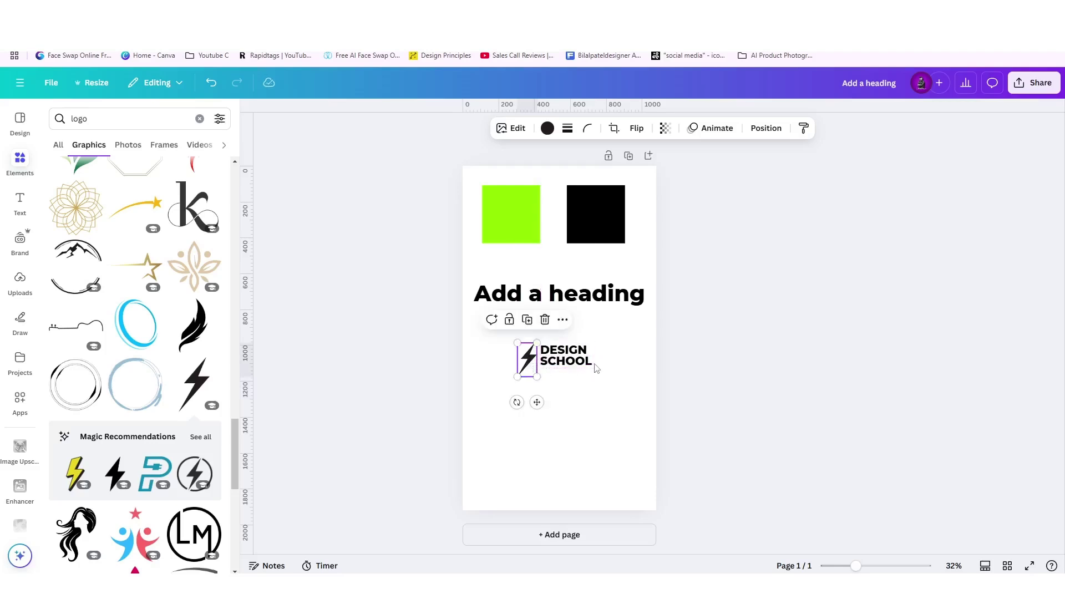
scroll(596, 369, "up", 5)
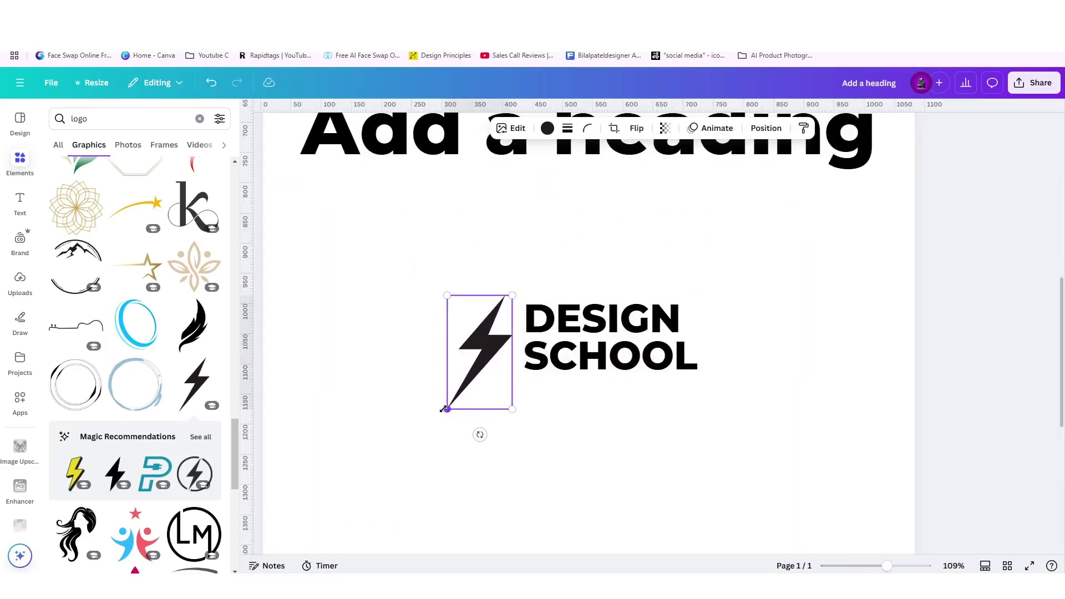
left_click_drag(444, 408, 464, 379)
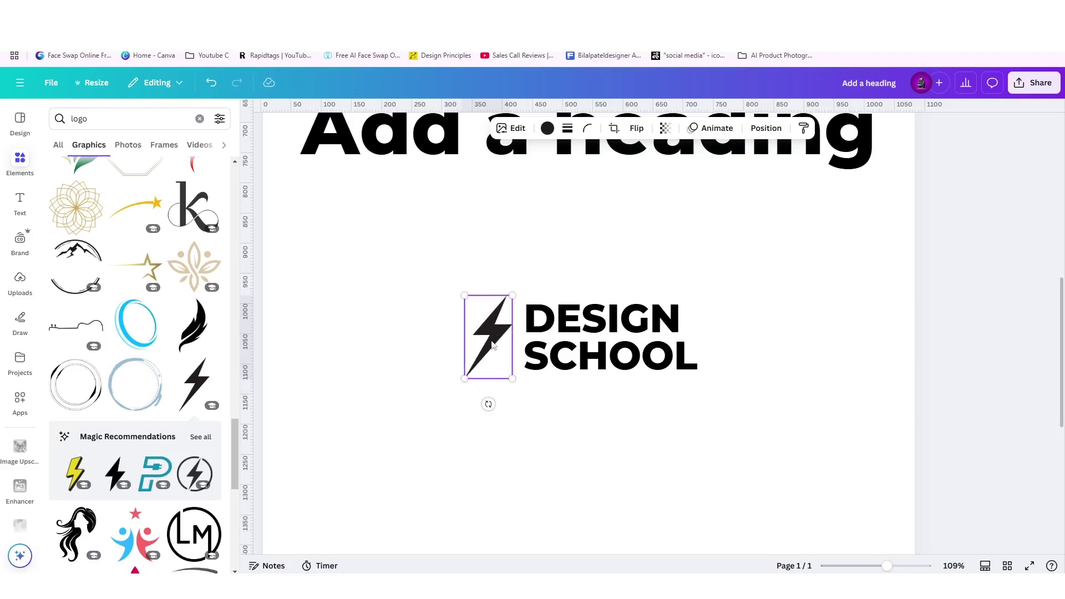
Group the lightning bolt with the DESIGN SCHOOL text and move the logo slightly down towards the page's horizontal centre.
left_click_drag(511, 279, 609, 351)
left_click(540, 272)
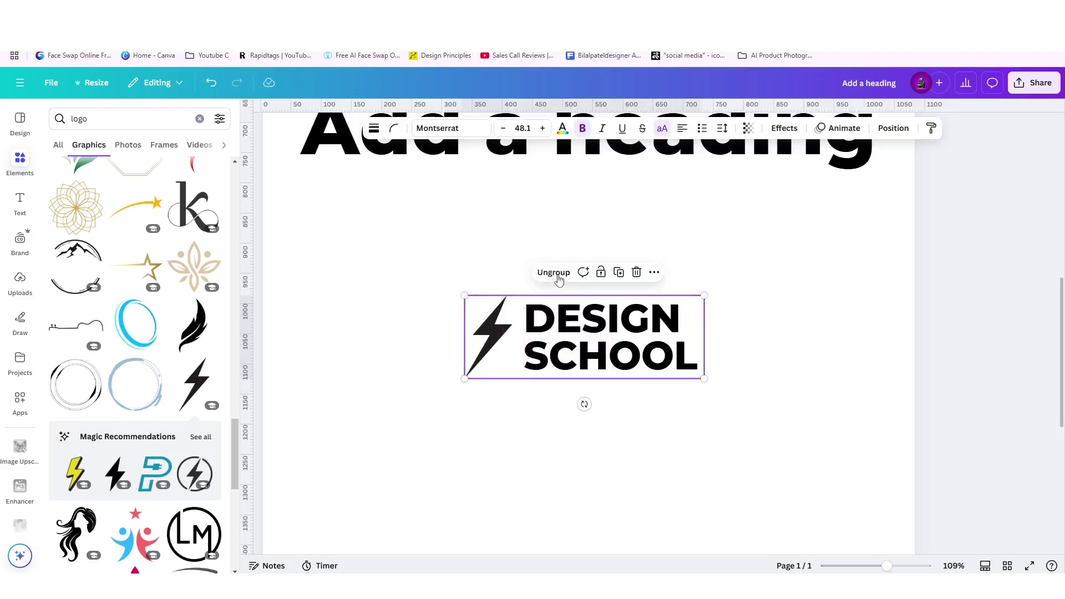
scroll(543, 349, "down", 5)
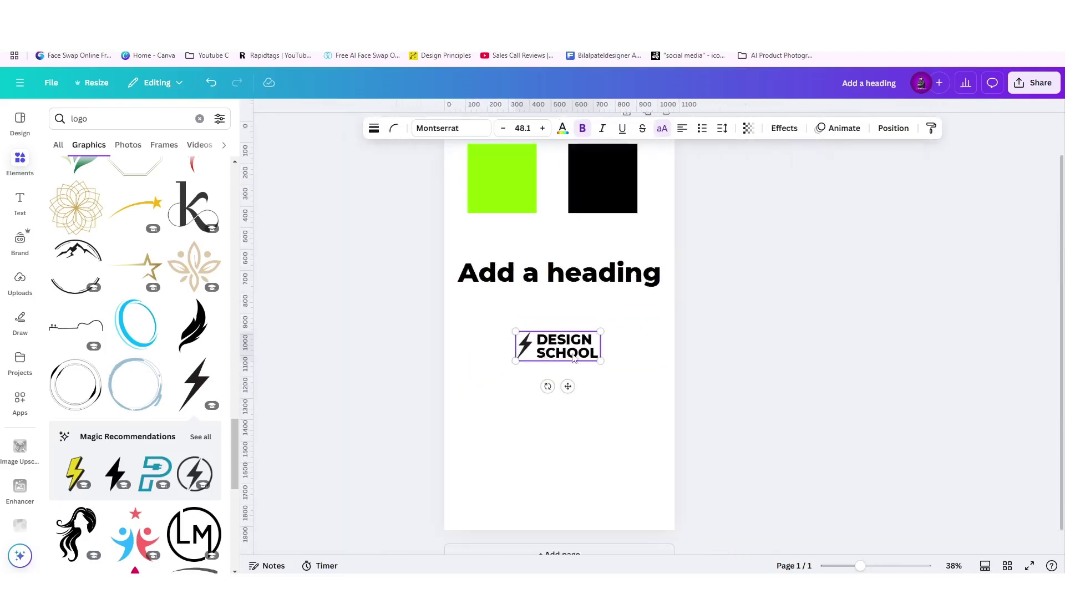
left_click_drag(573, 357, 565, 369)
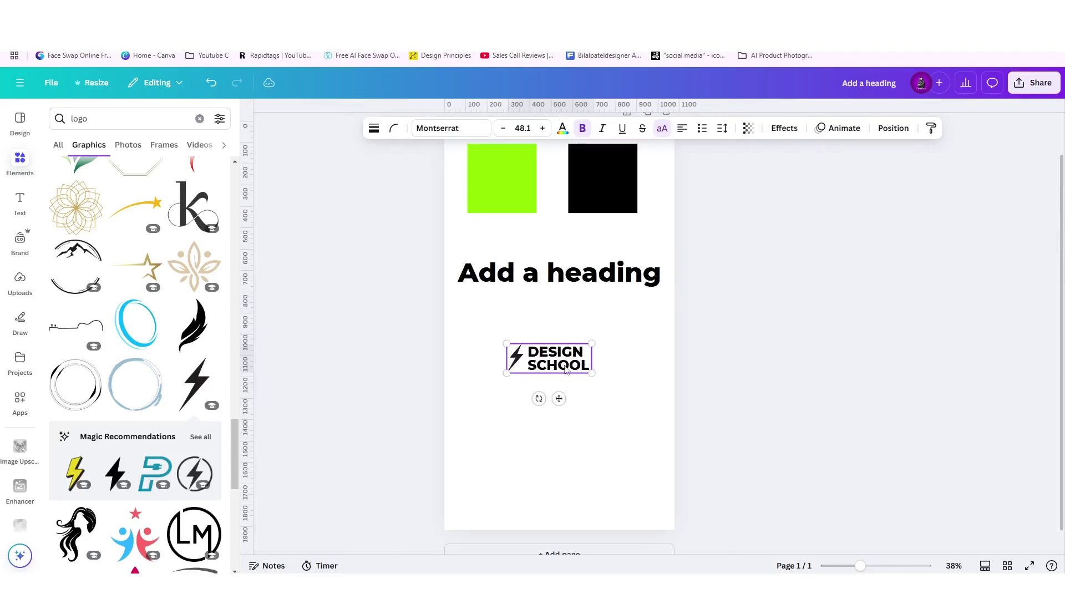
left_click(558, 335)
Add a second page below the logo page and set its background to black.
scroll(506, 387, "down", 3)
left_click(530, 483)
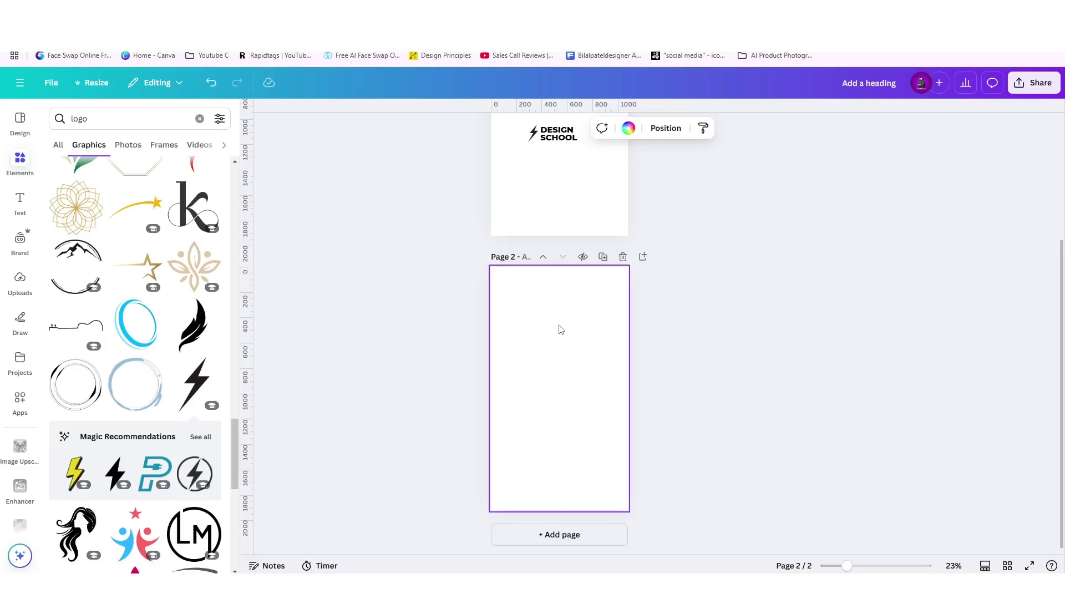
left_click(628, 128)
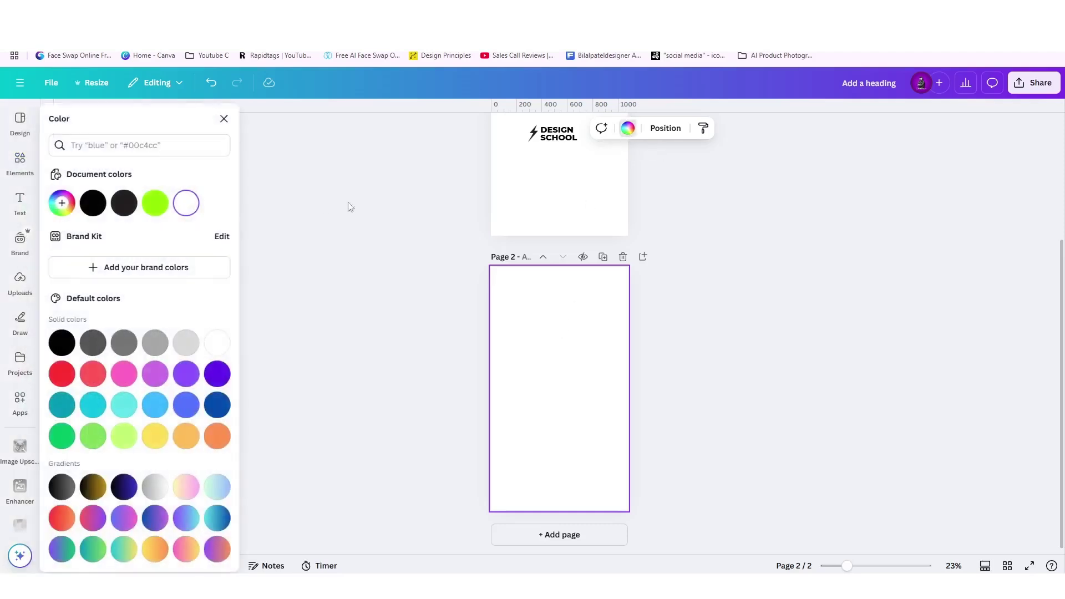
left_click(93, 209)
scroll(574, 351, "up", 3)
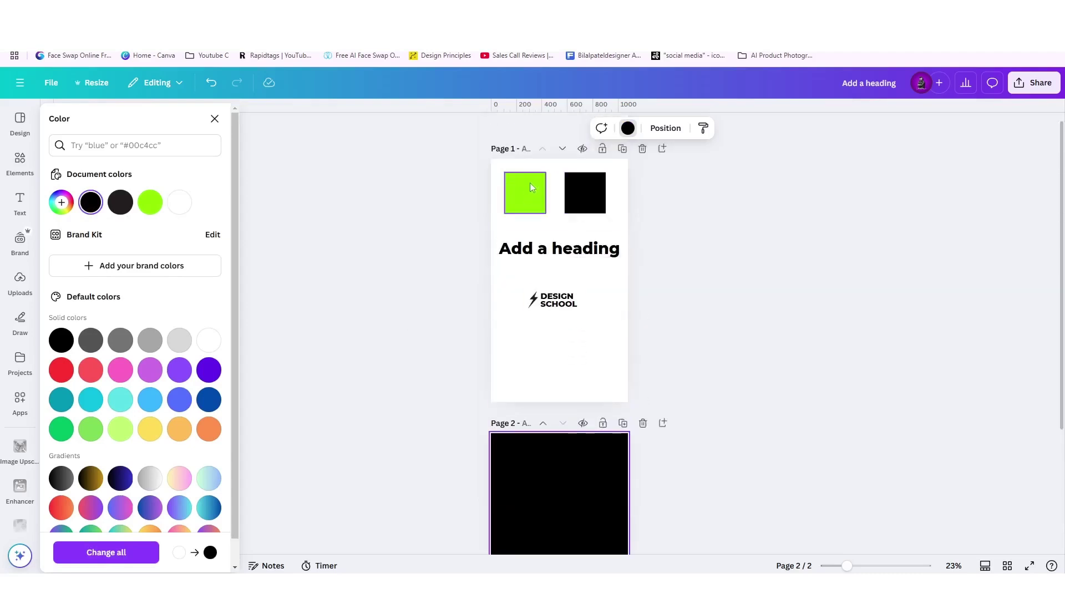
scroll(578, 384, "down", 3)
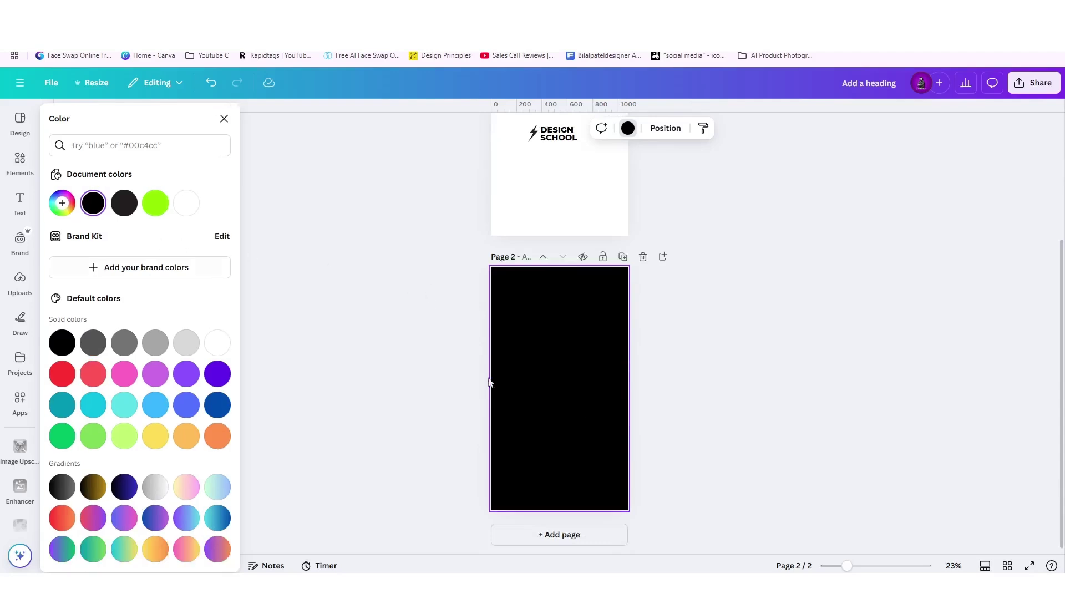
Search the elements for "technology" and narrow the results to photos.
left_click(20, 161)
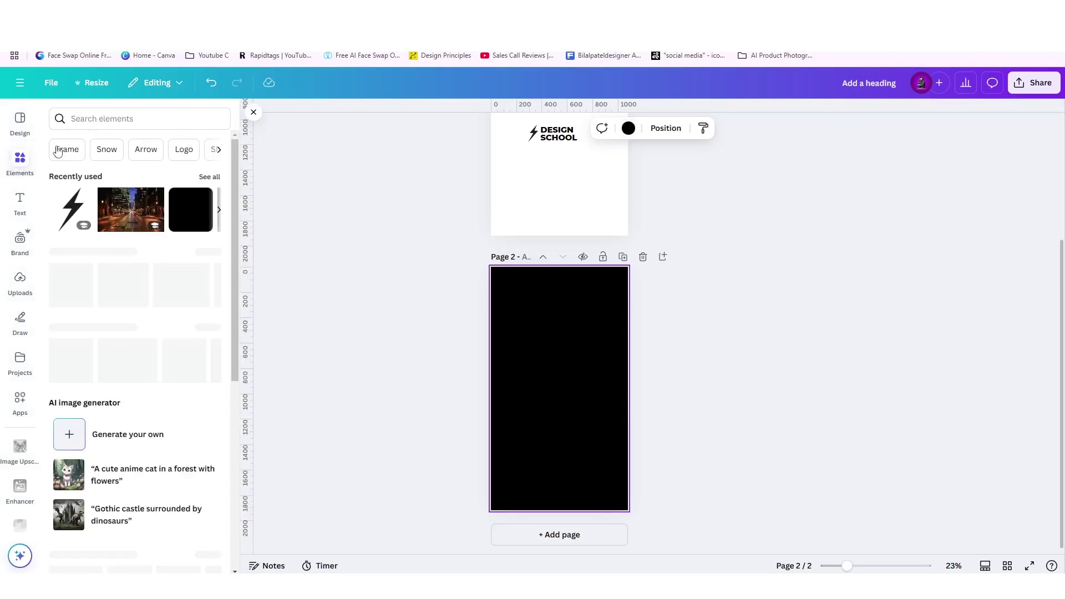
left_click(86, 122)
type("tech")
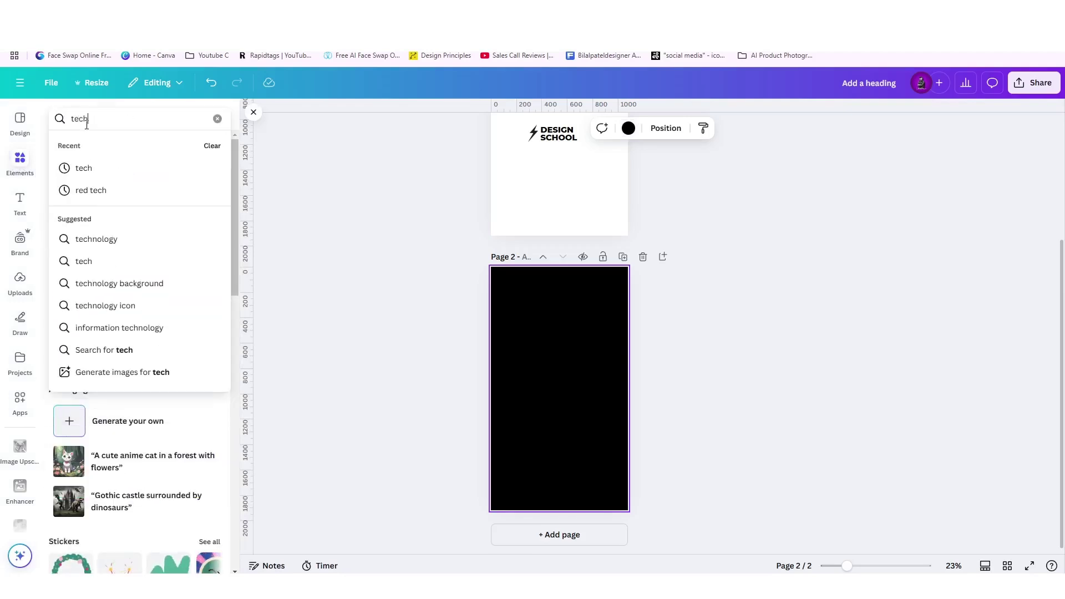
type("nology")
key("Return")
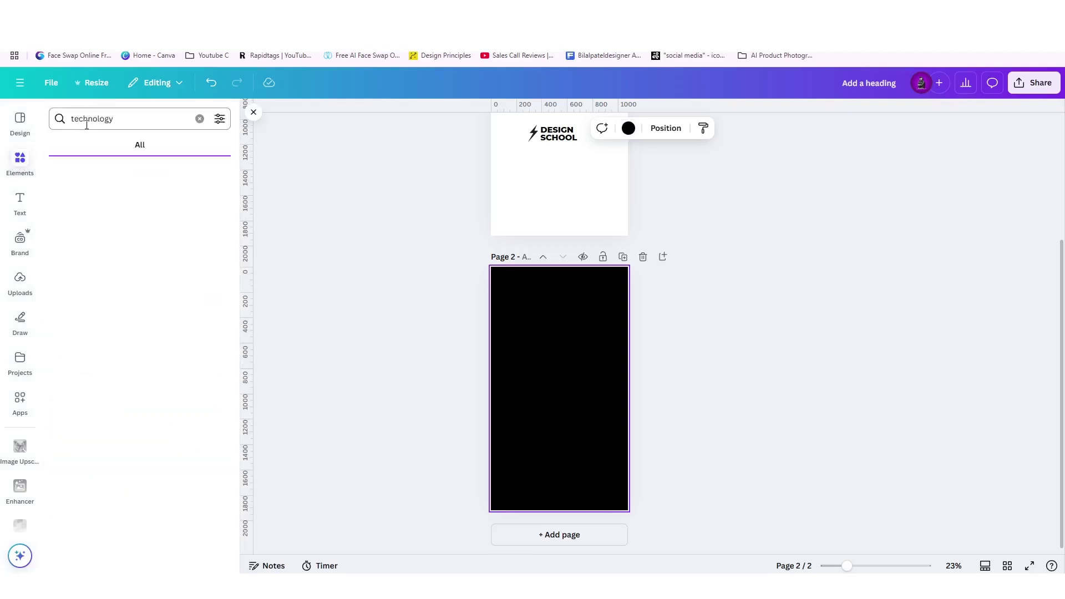
left_click(128, 145)
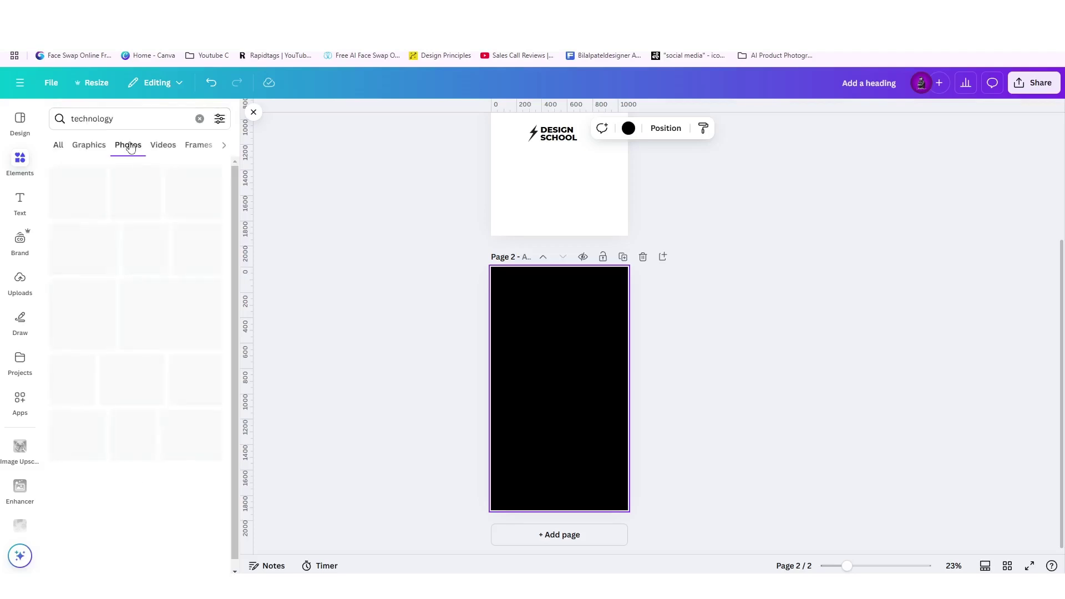
Place the glowing globe photo on page 2, delete the other technology photo, and make the globe the page background.
left_click(181, 305)
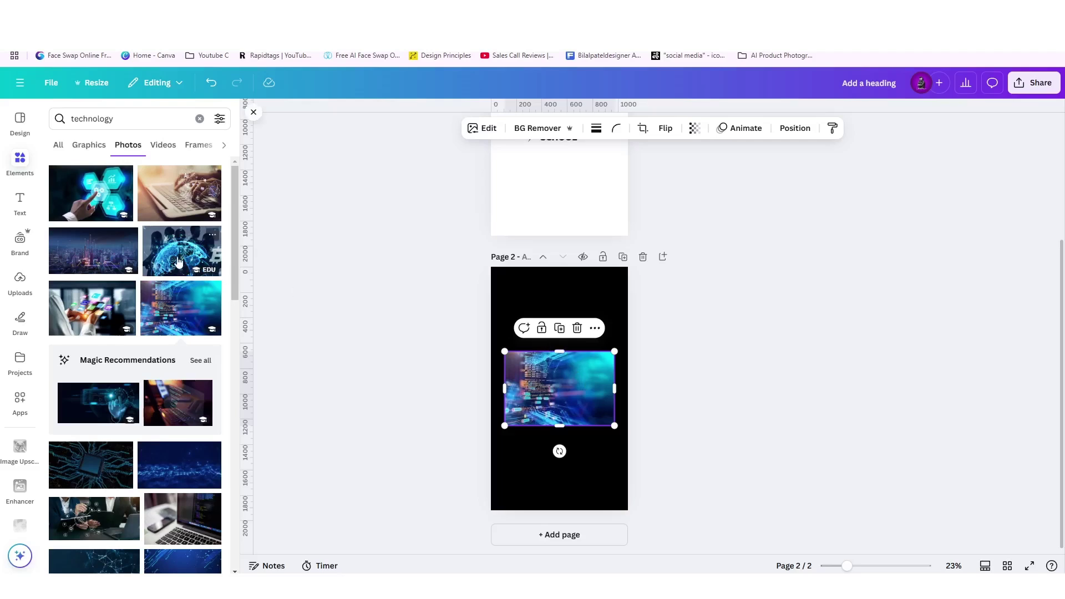
left_click_drag(179, 262, 574, 362)
left_click(576, 355)
key("Delete")
right_click(573, 364)
mouse_move(572, 370)
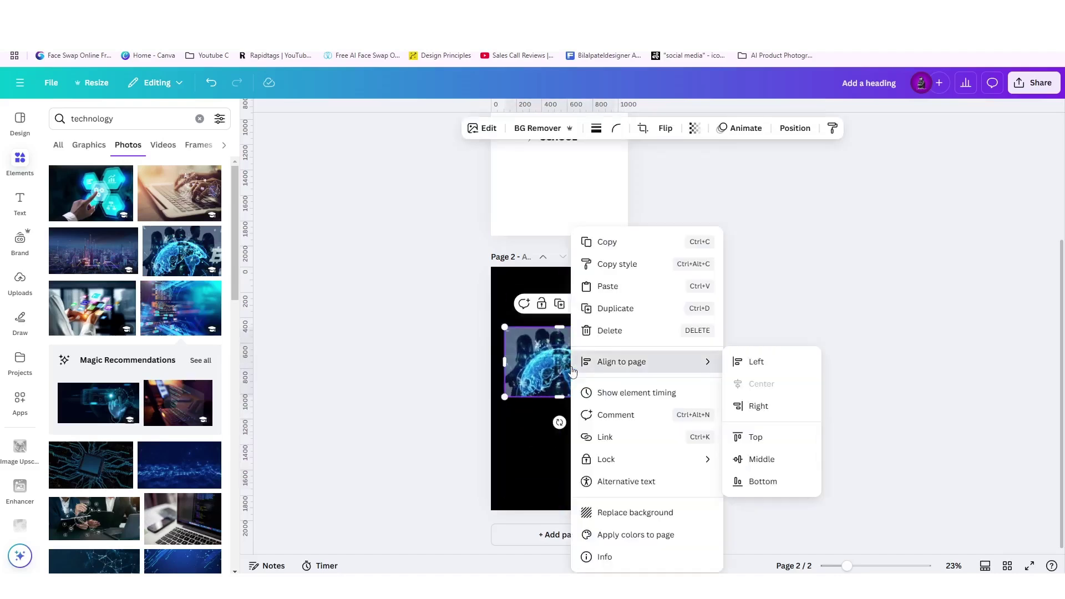
left_click(621, 512)
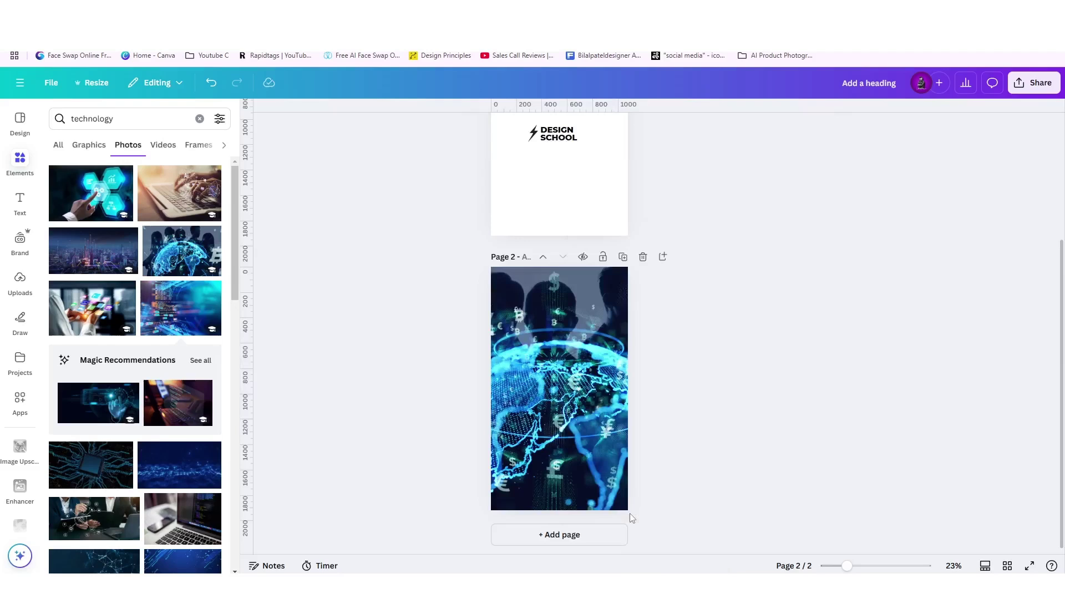
Lower the transparency value of page 2's globe background so the photo fades into the black.
left_click(574, 385)
left_click(708, 128)
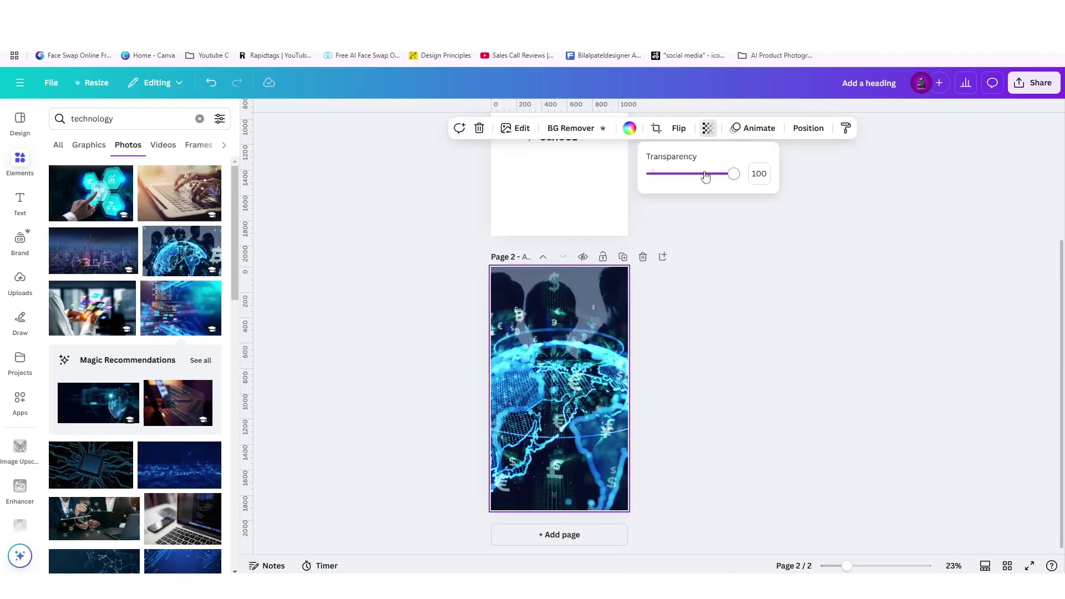
left_click_drag(706, 176, 682, 186)
left_click(598, 302)
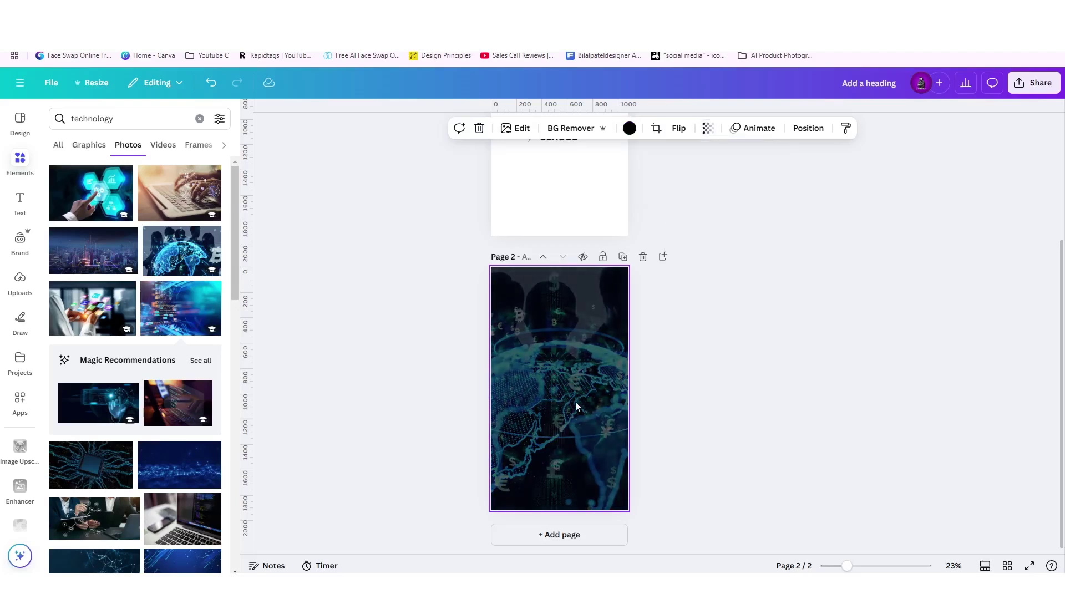
Add a square shape to the centre of page 2 and fill it with the palette's lime green.
left_click(200, 118)
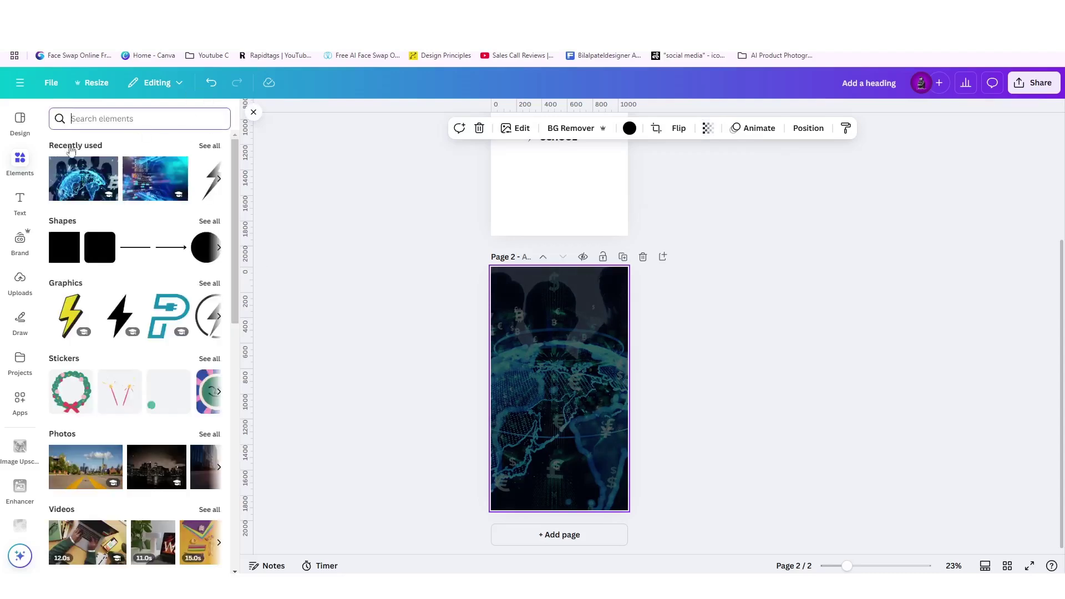
left_click(65, 256)
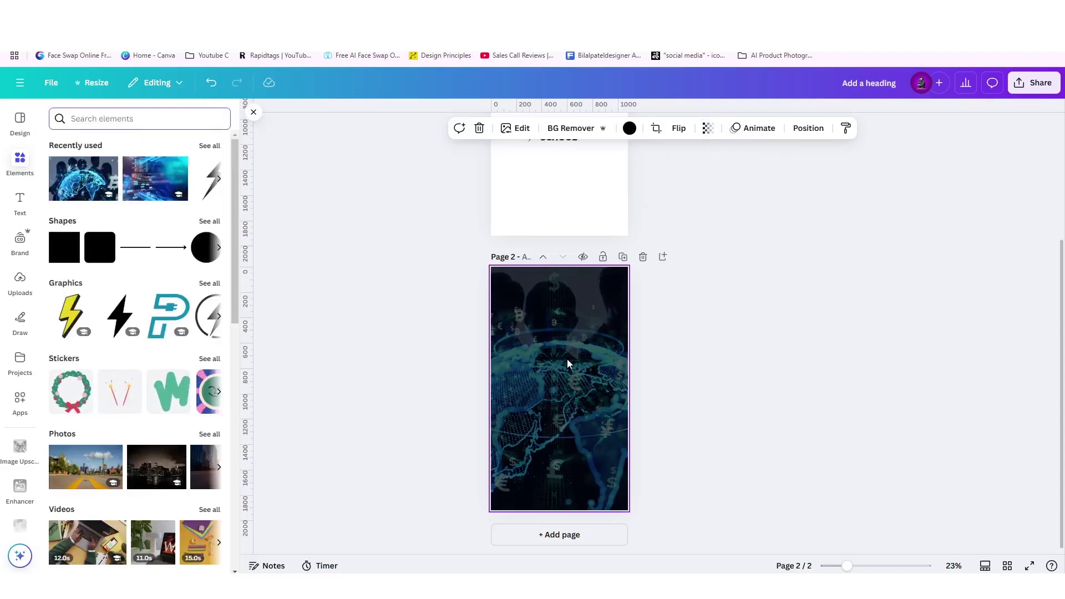
left_click(532, 327)
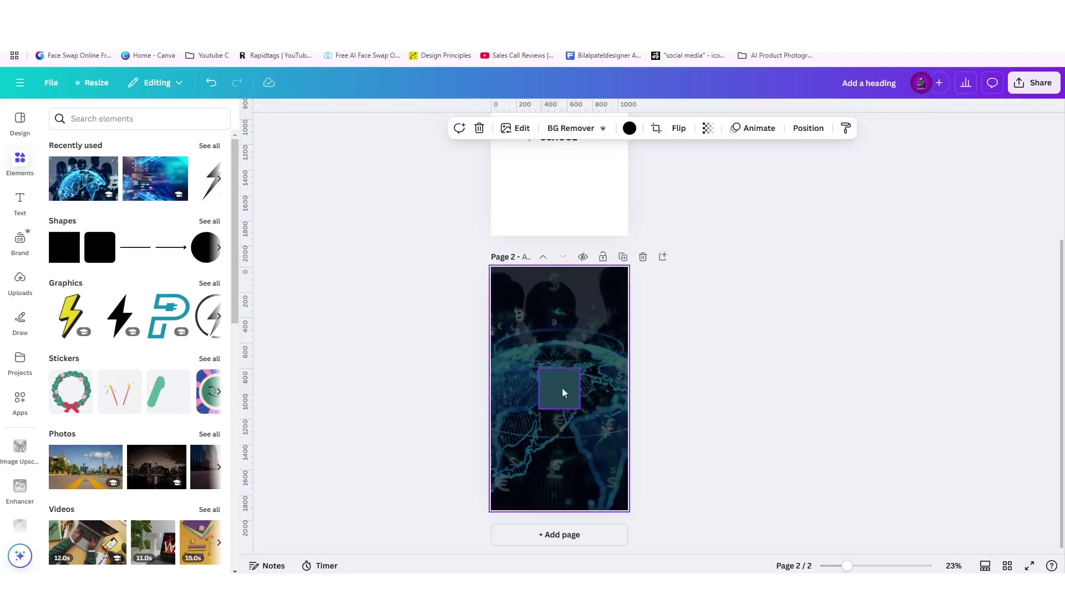
left_click(561, 391)
left_click(409, 128)
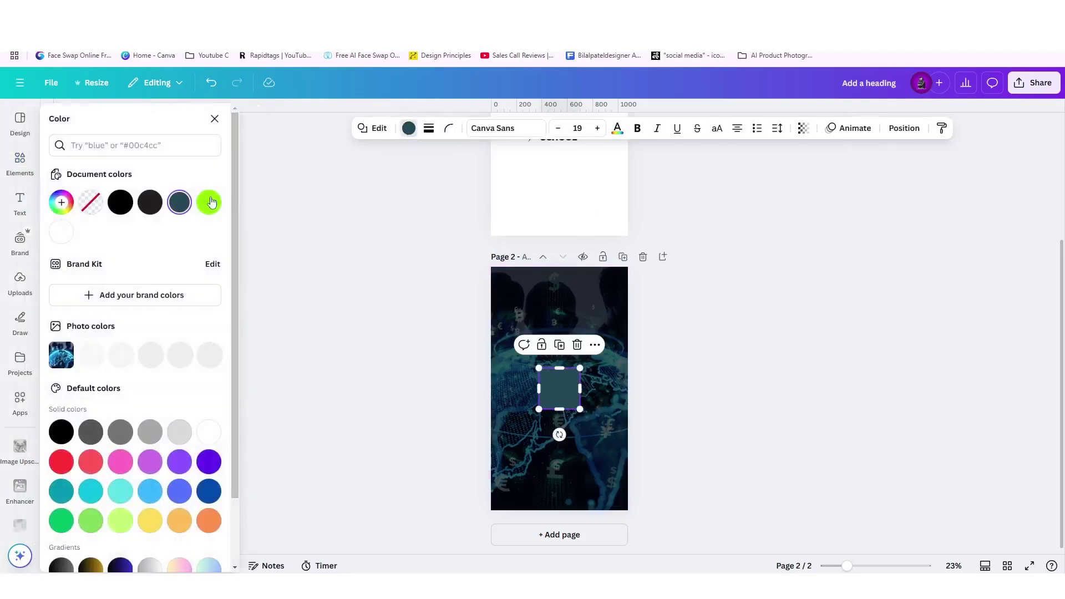
left_click(208, 202)
scroll(490, 244, "up", 3)
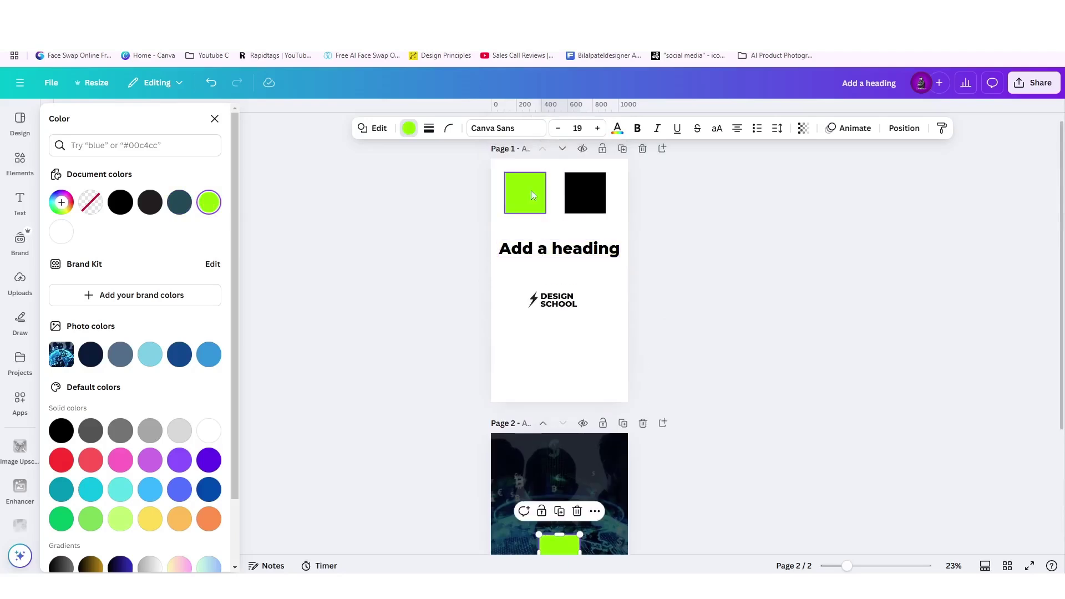
scroll(559, 283, "down", 3)
Enlarge the green square into a tall rectangle running off the page's right edge, and place a shorter duplicate overlapping its left side.
left_click_drag(567, 392, 668, 488)
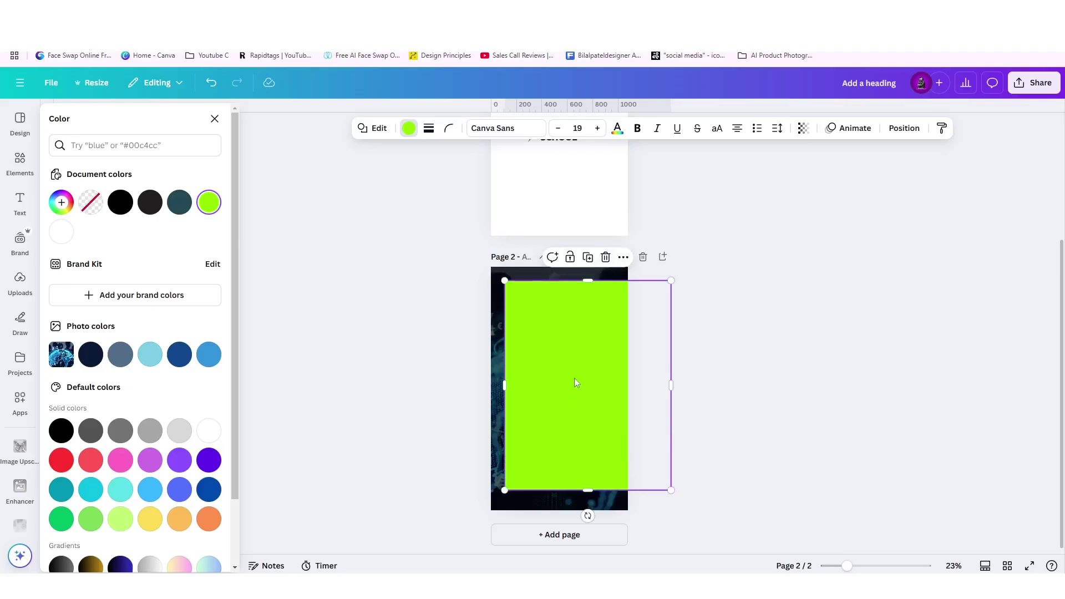
left_click_drag(576, 382, 640, 376)
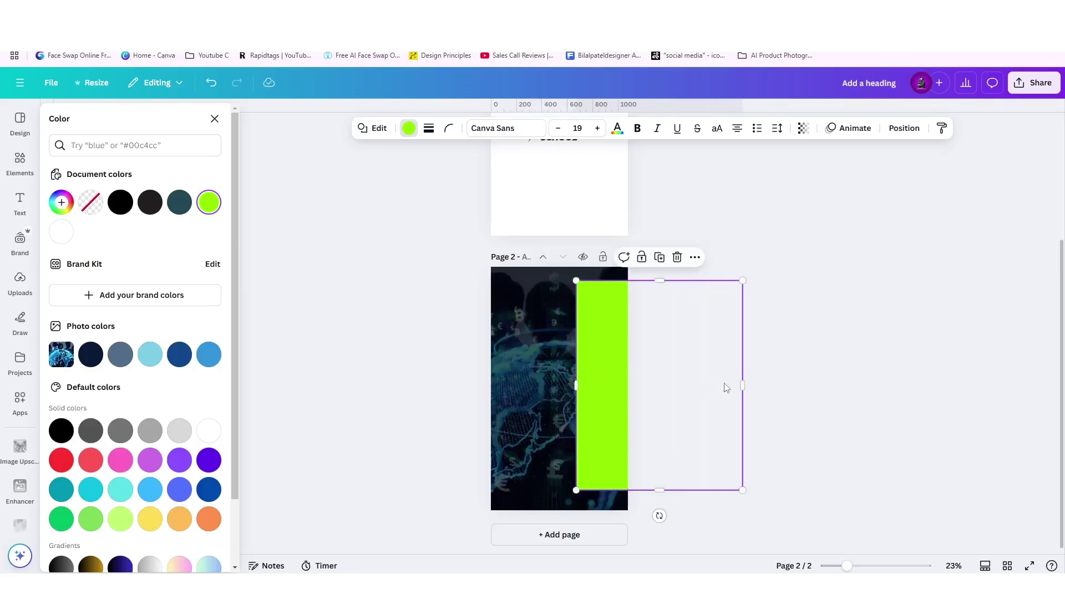
left_click_drag(742, 385, 557, 356)
left_click_drag(554, 281, 555, 325)
Set the corner rounding of the shorter green rectangle to 29.
scroll(561, 358, "up", 5)
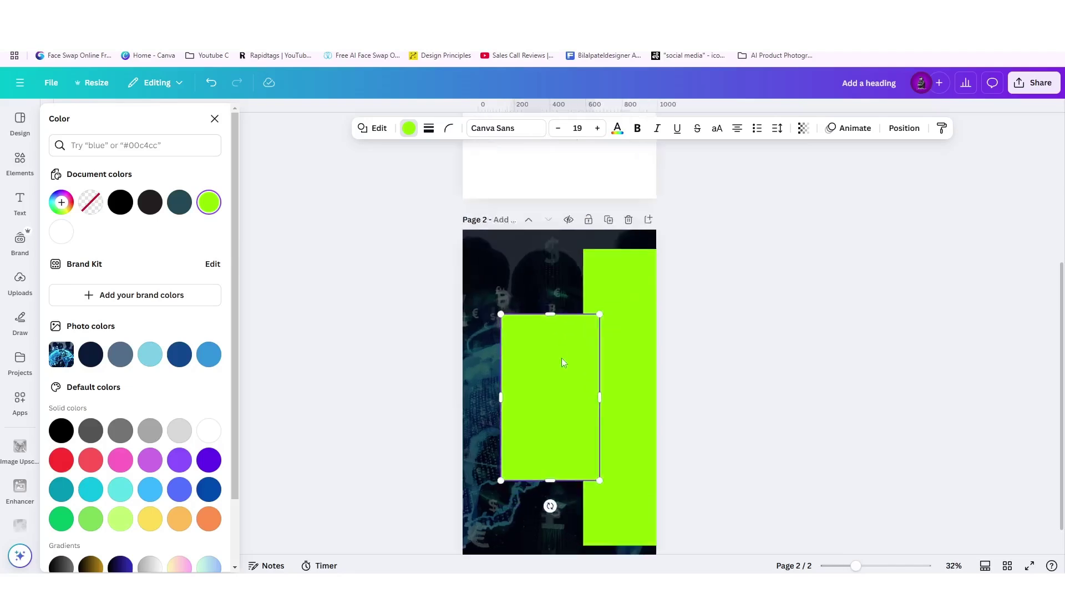
scroll(561, 358, "down", 2)
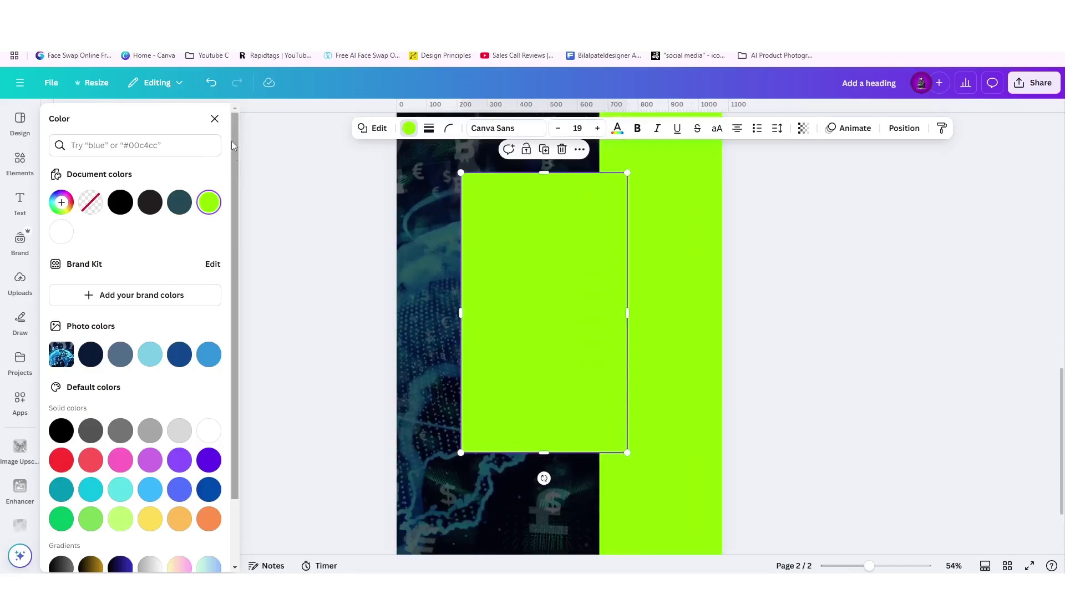
left_click(449, 131)
left_click_drag(390, 175, 420, 188)
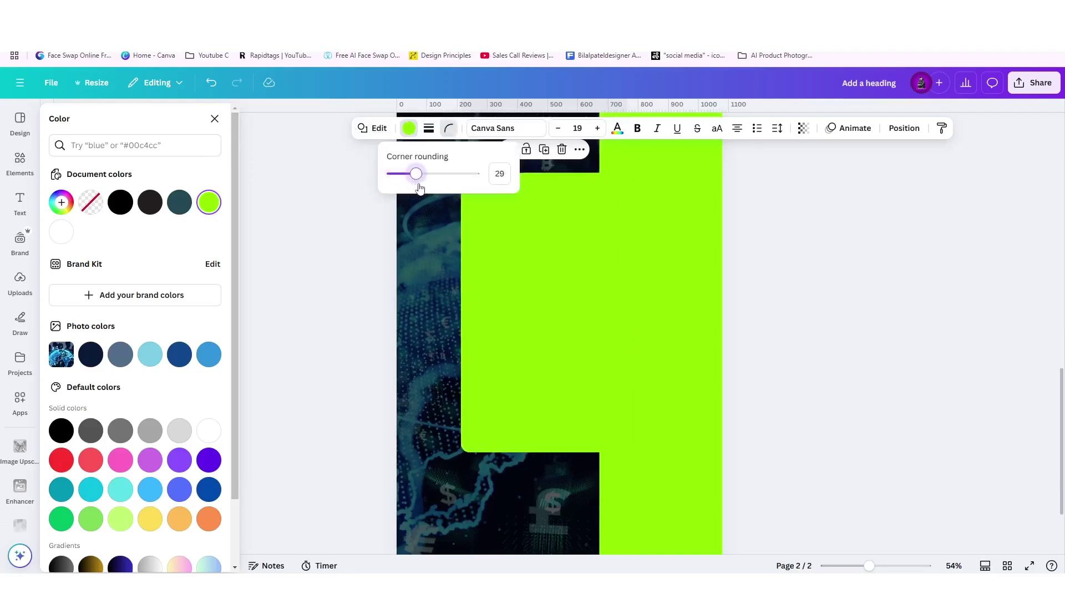
left_click(434, 283)
Copy the "Add a heading" text from page 1 and paste it over the green shapes on page 2.
scroll(562, 319, "down", 3)
scroll(632, 308, "up", 7)
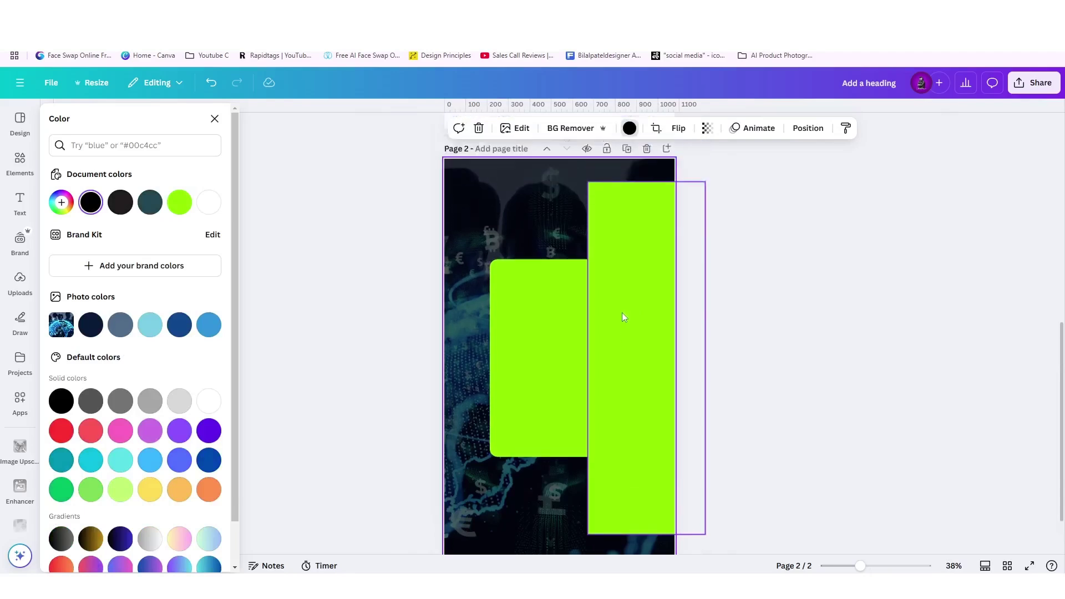
left_click(553, 221)
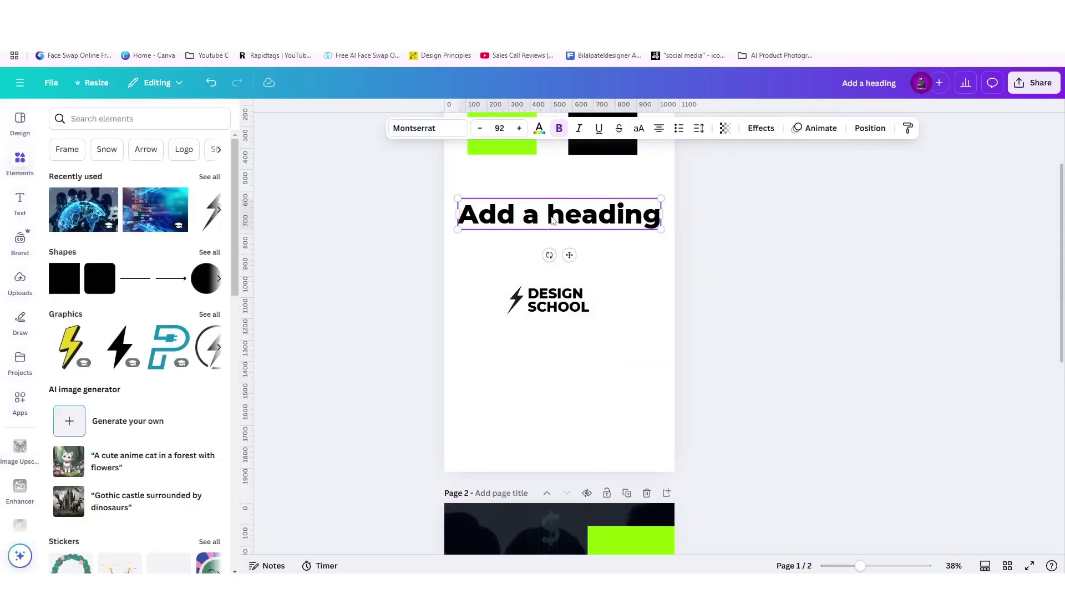
scroll(549, 233, "down", 7)
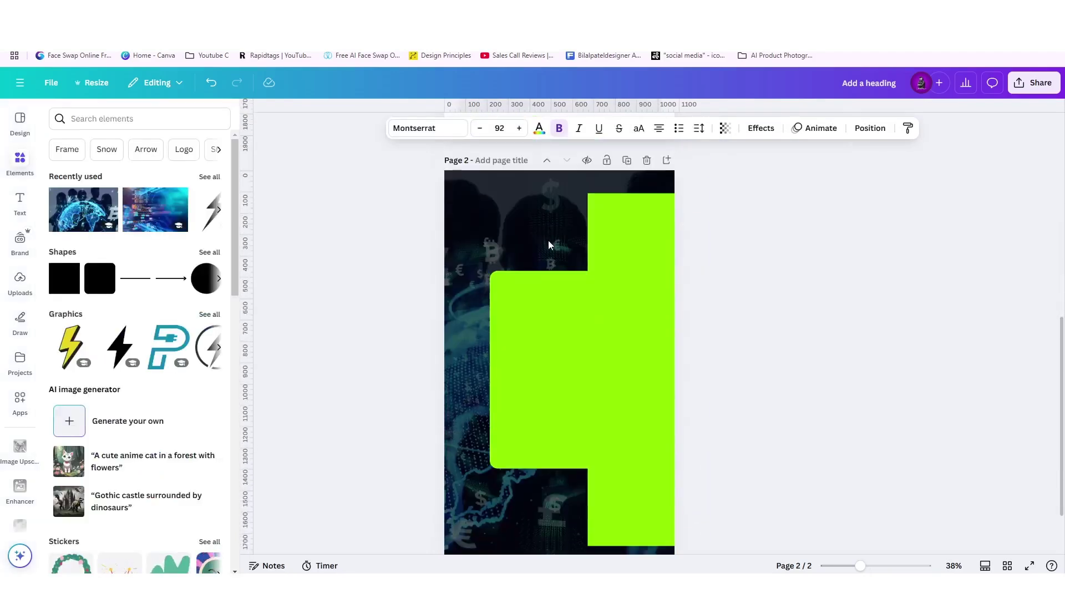
left_click(548, 334)
key("ctrl+v")
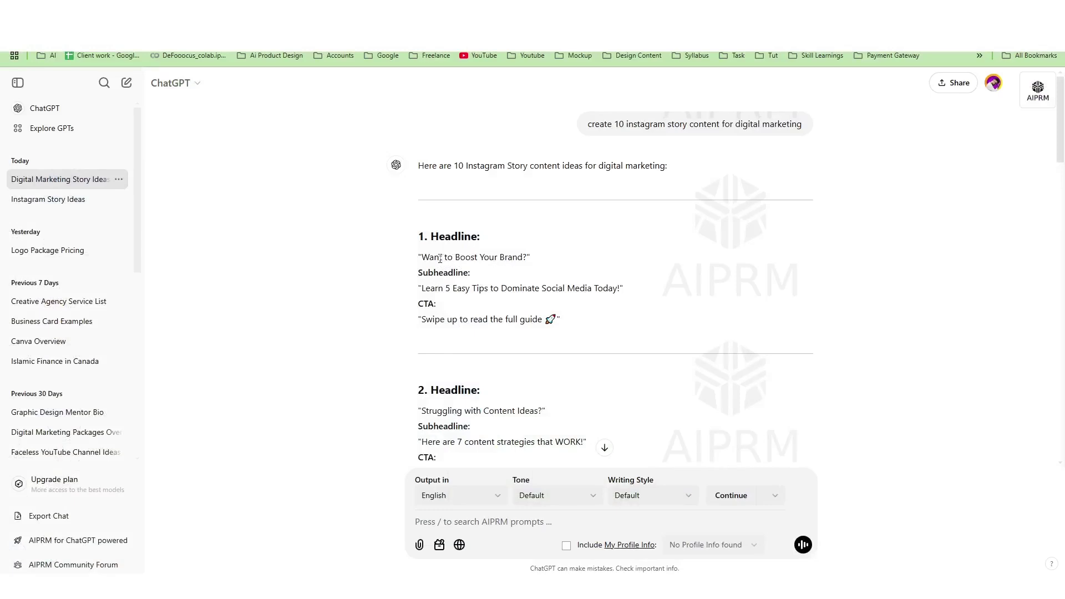
Copy the first headline from the ChatGPT list and replace page 2's heading text with "Want to Boost Your Brand?".
left_click_drag(423, 258, 528, 256)
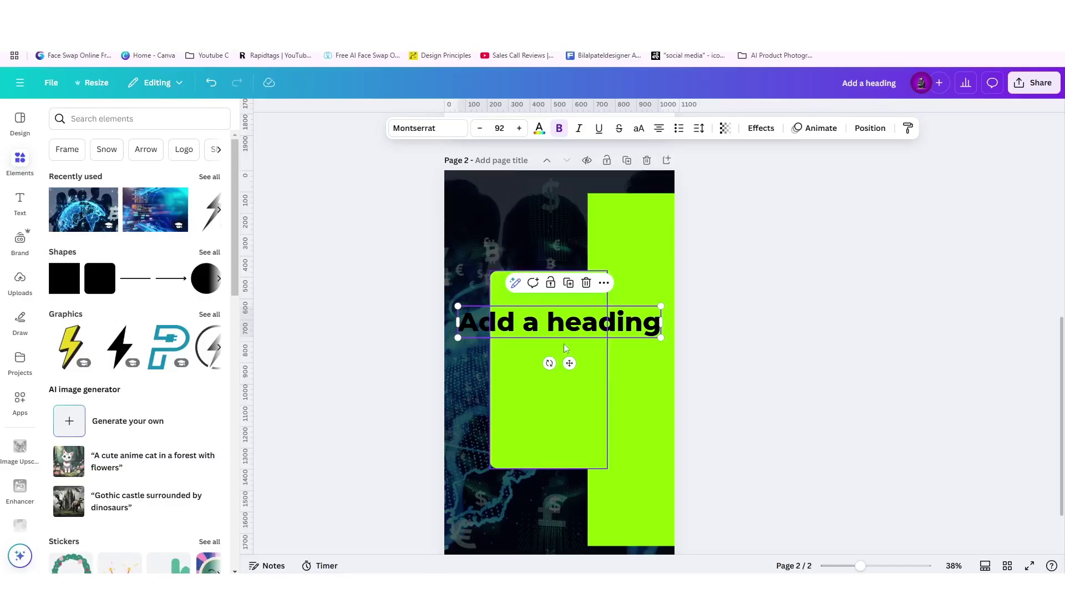
double_click(554, 331)
key("ctrl+v")
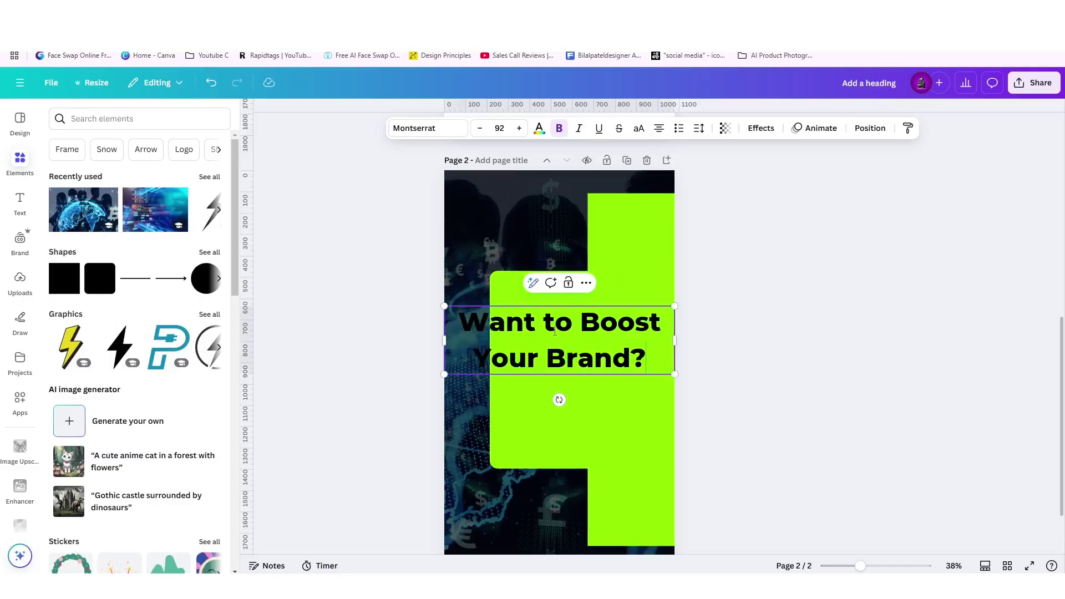
Move the heading onto the green area, left-align it on three lines, and set its line spacing to 0.91.
left_click_drag(531, 328, 588, 324)
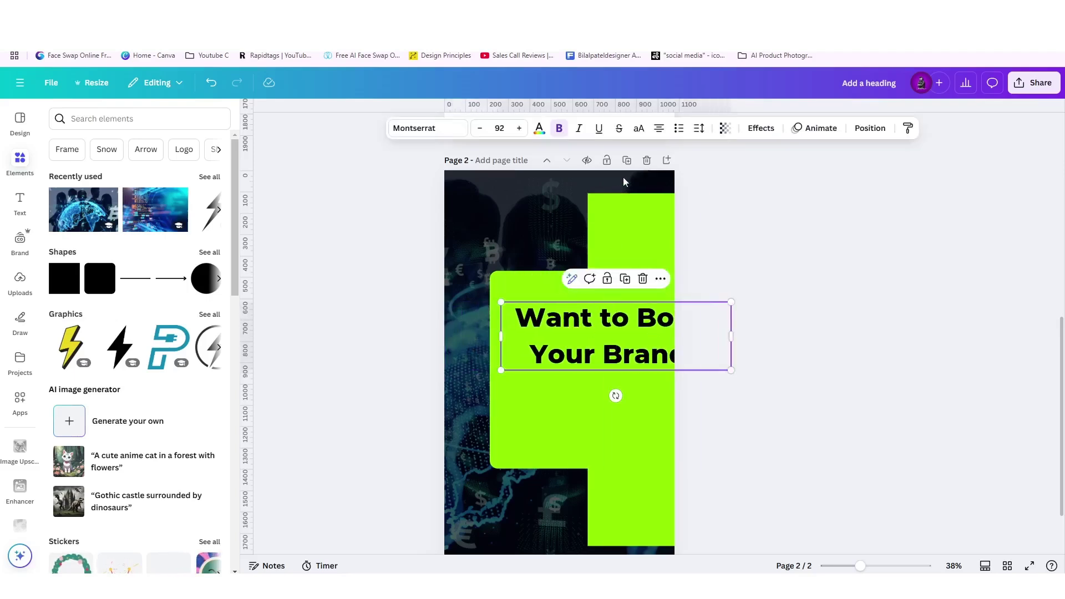
left_click(658, 135)
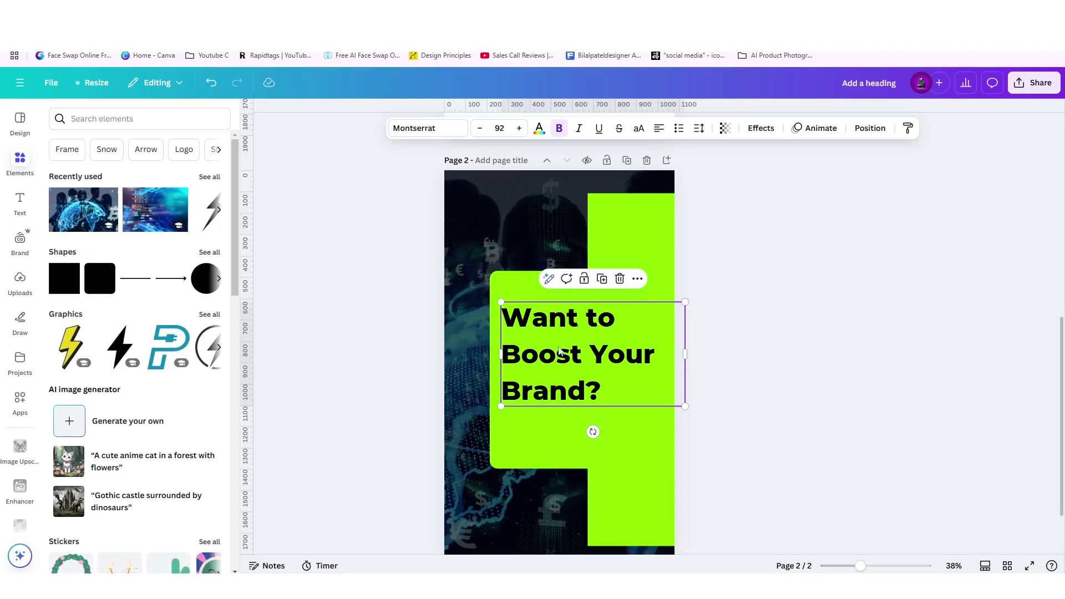
left_click(695, 133)
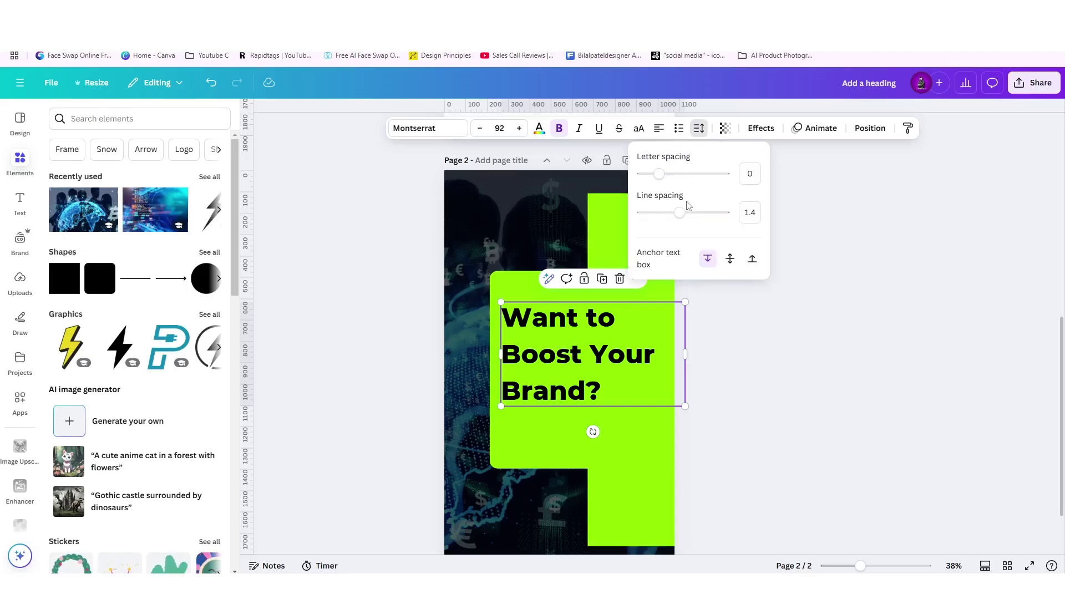
left_click_drag(680, 215, 660, 222)
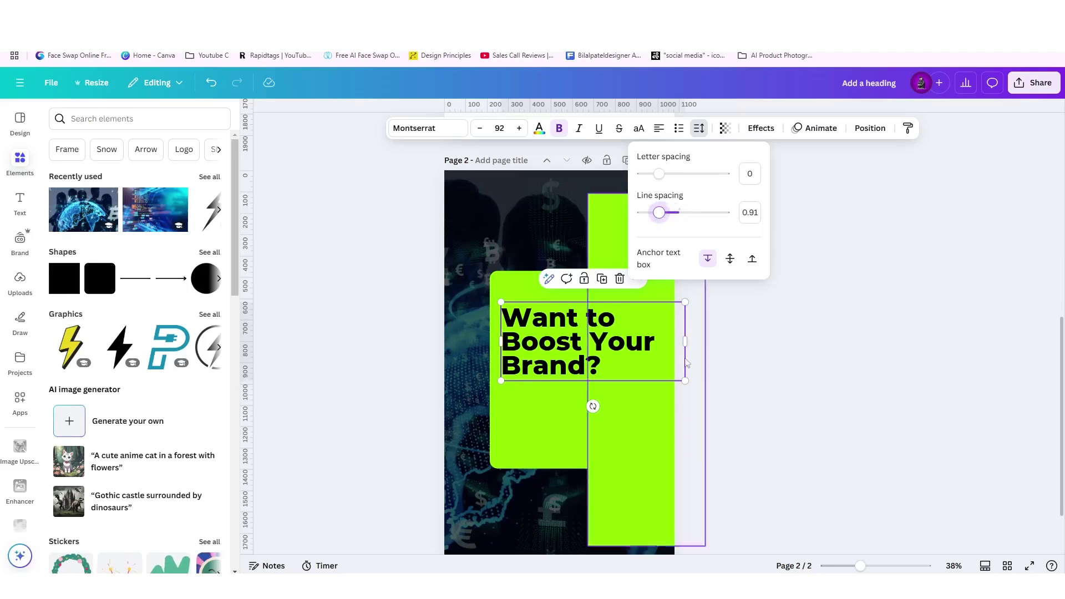
Scale the heading down to font size 69.4, shift it slightly inward on the green shape, and make it uppercase.
left_click_drag(685, 380, 642, 361)
left_click_drag(578, 336, 582, 335)
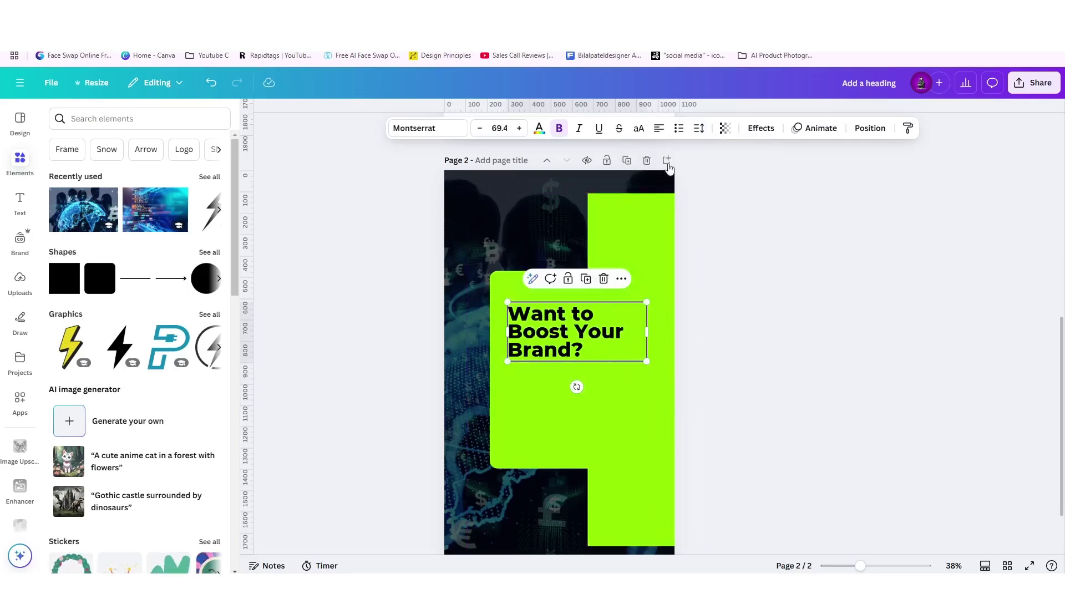
left_click(639, 129)
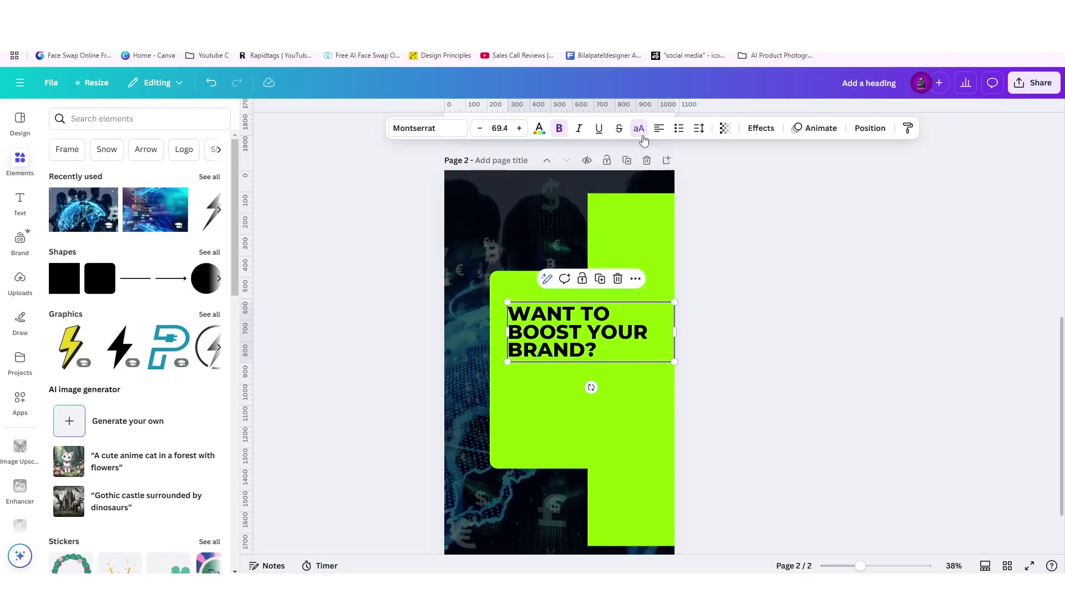
Narrow the heading's text box so it wraps onto four lines, and move it up slightly on the green shape.
left_click_drag(678, 331, 612, 330)
left_click_drag(548, 351, 546, 334)
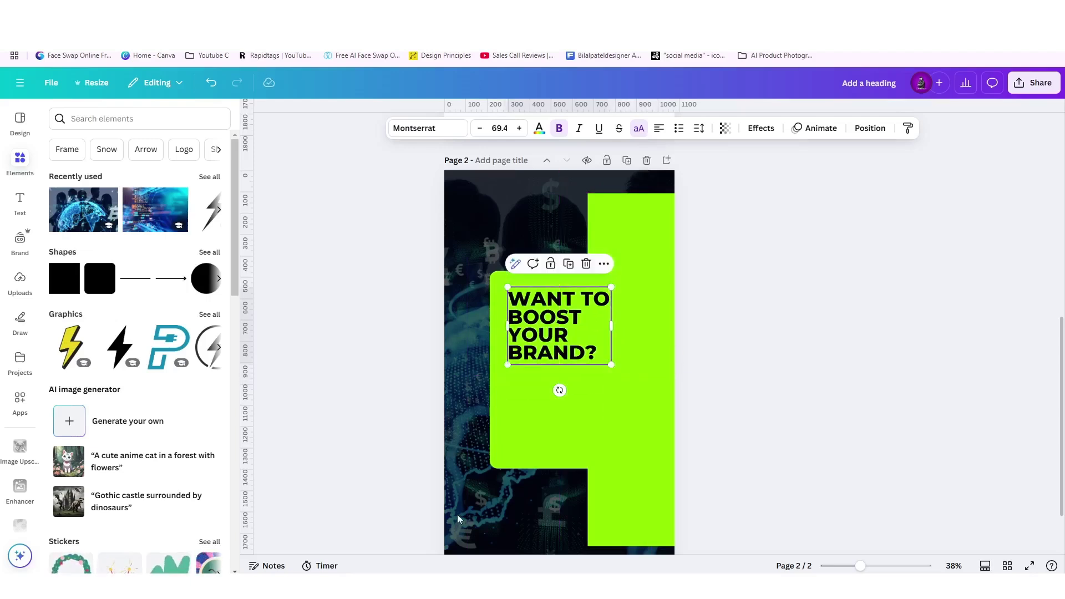
Copy the first subheadline, "Learn 5 Easy Tips to Dominate Social Media Today!", from ChatGPT and place it below page 2's heading in Canva.
key("alt+Tab")
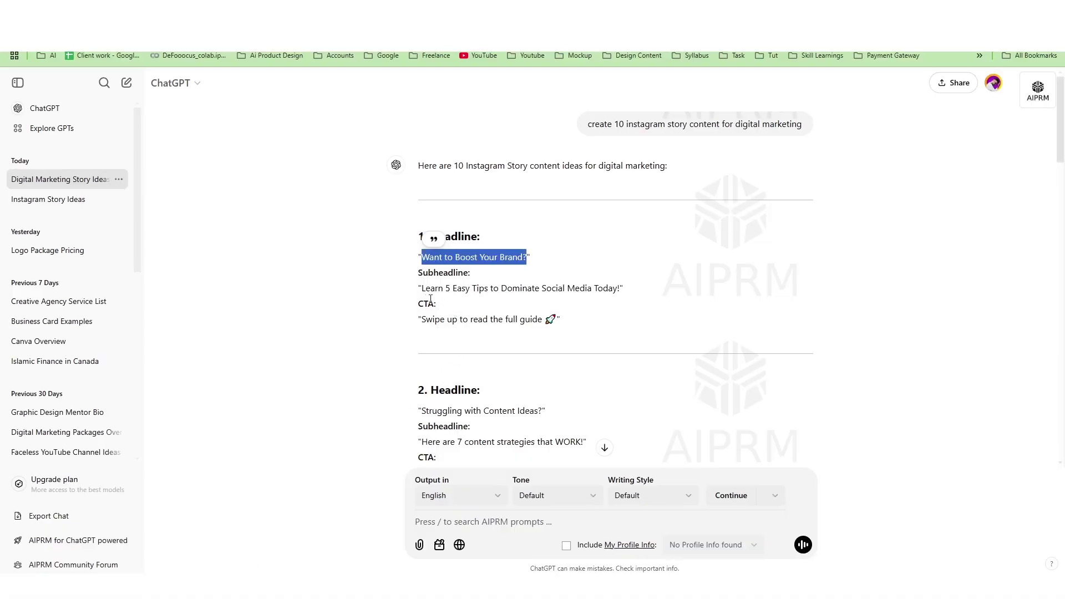
left_click(424, 289)
left_click_drag(438, 288, 618, 293)
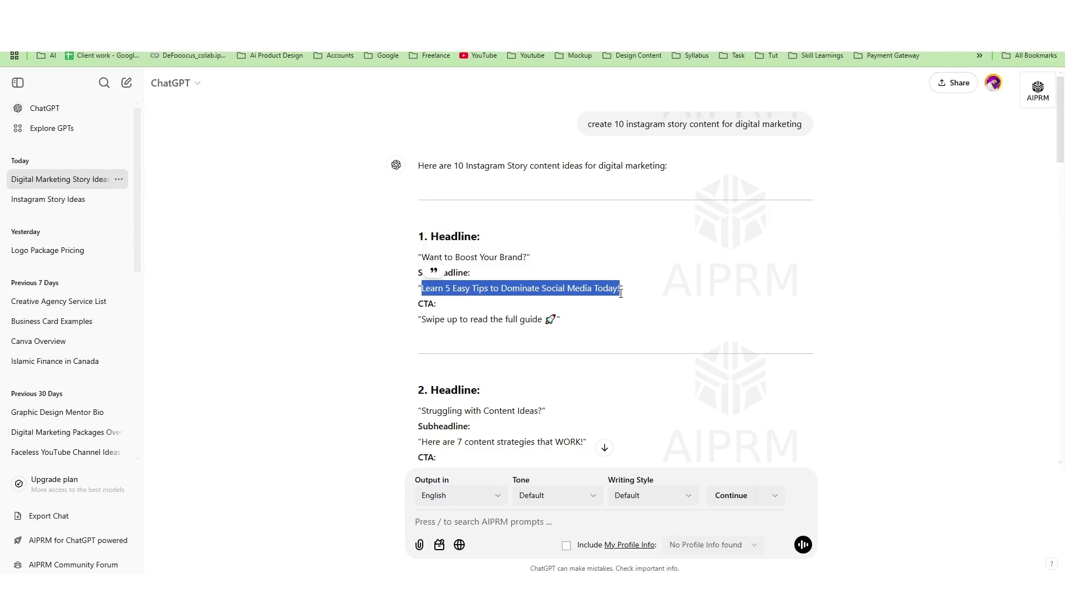
key("alt+Tab")
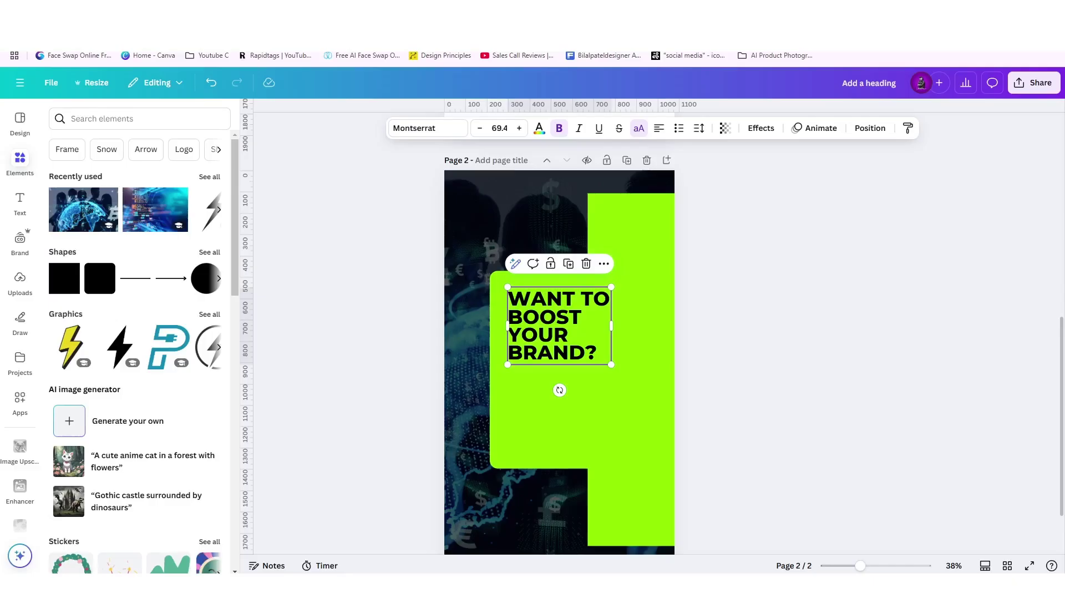
left_click(543, 411)
key("ctrl+v")
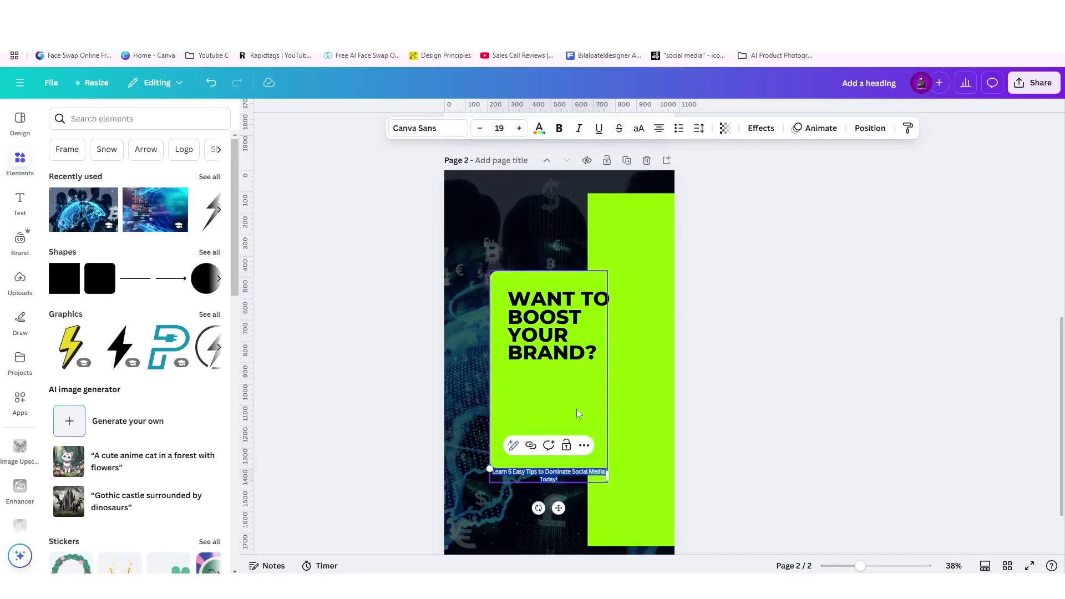
left_click_drag(549, 476, 572, 393)
Copy the heading's style onto the subheadline, scale it down to font size 26.4, and turn off its uppercase.
left_click(540, 339)
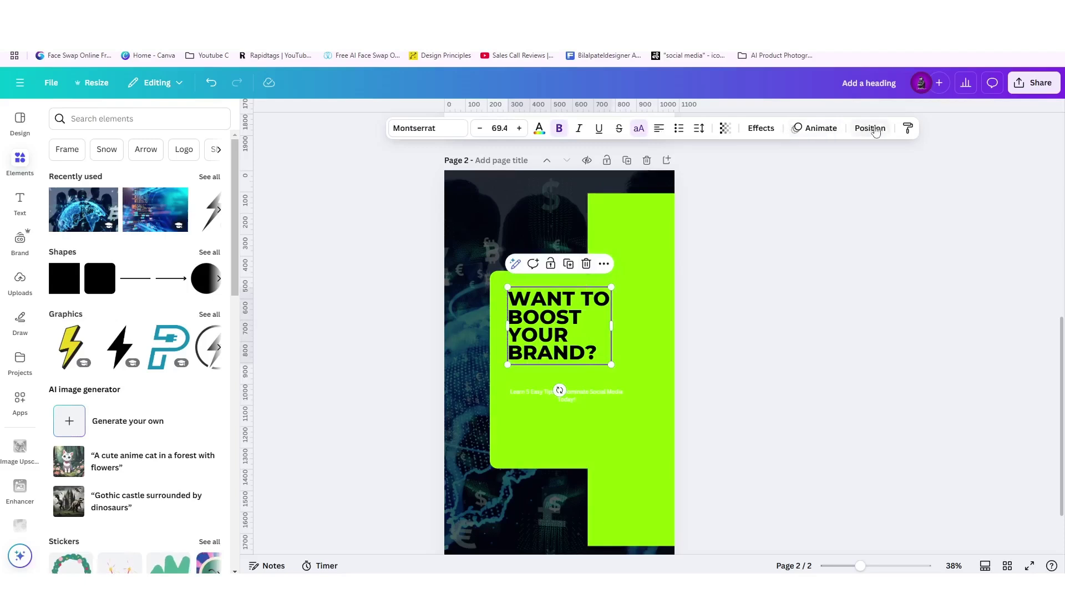
left_click(908, 128)
left_click(568, 396)
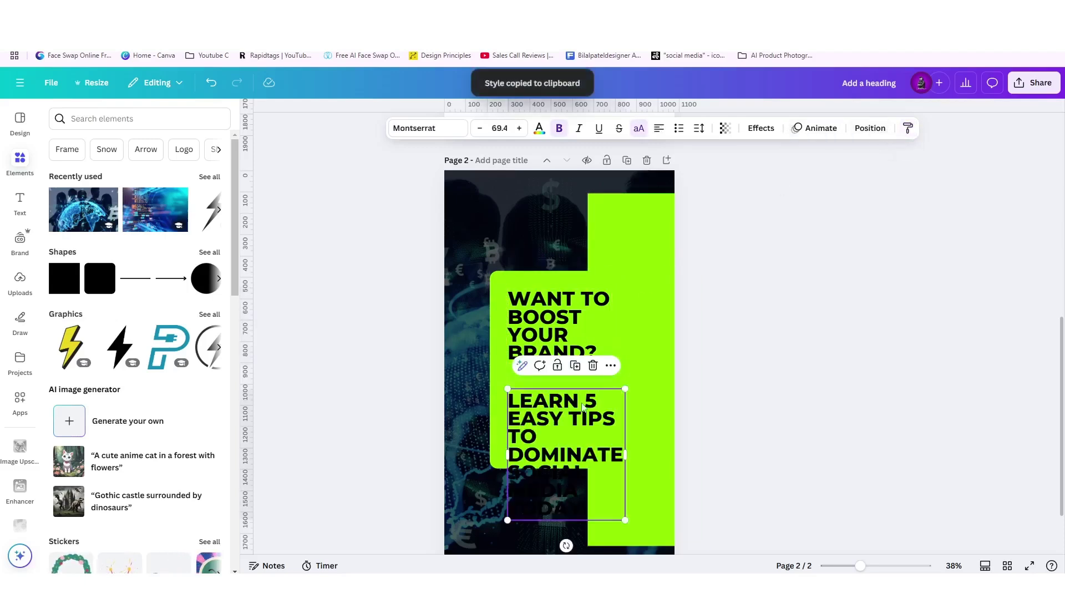
left_click_drag(626, 519, 649, 401)
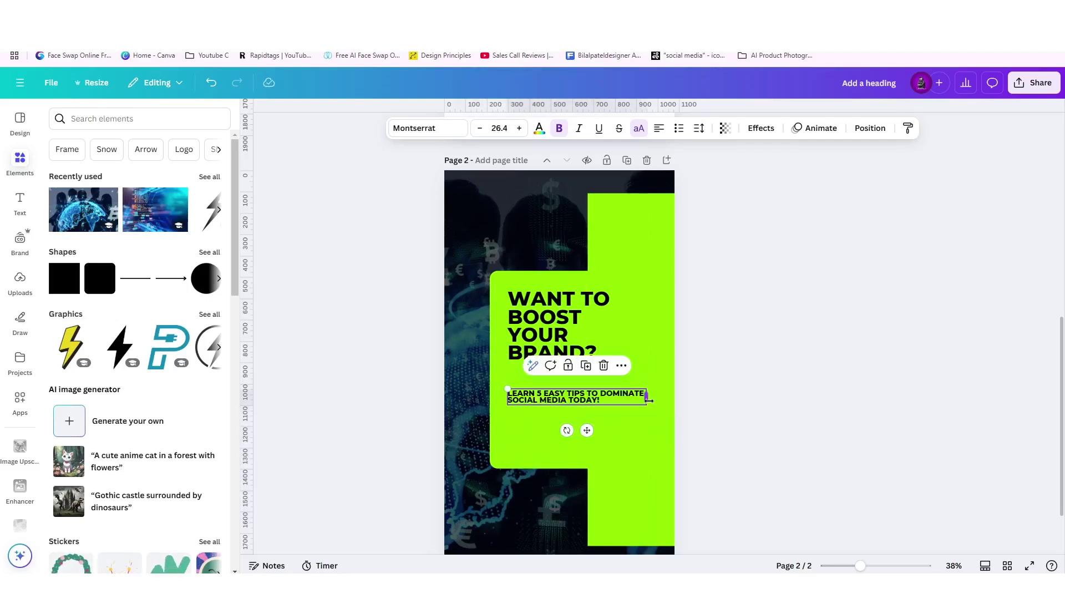
left_click(640, 128)
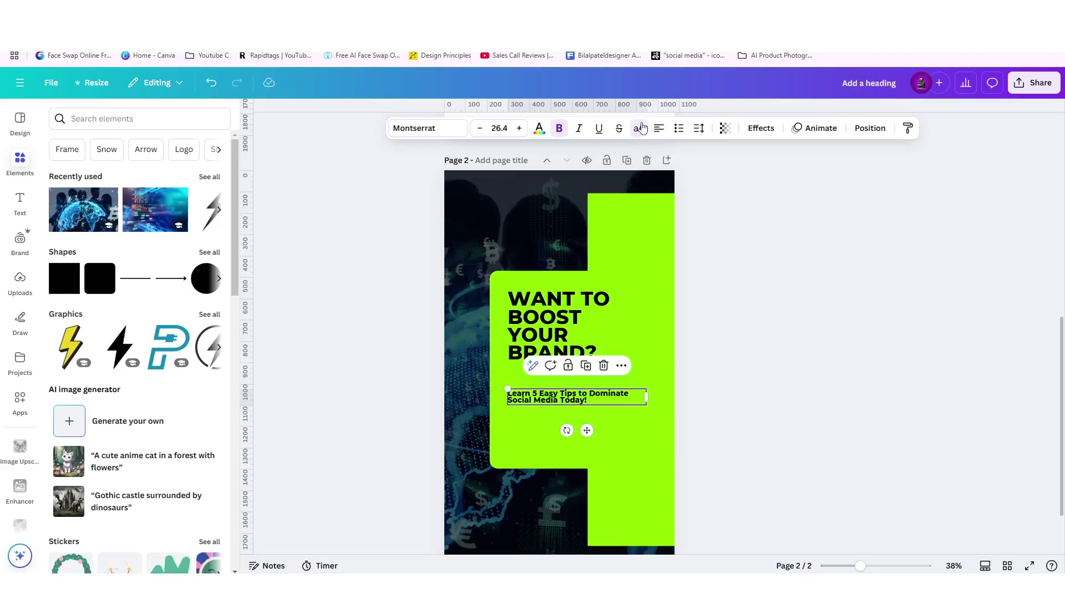
Change the subheadline's font weight to Montserrat Regular.
left_click(427, 131)
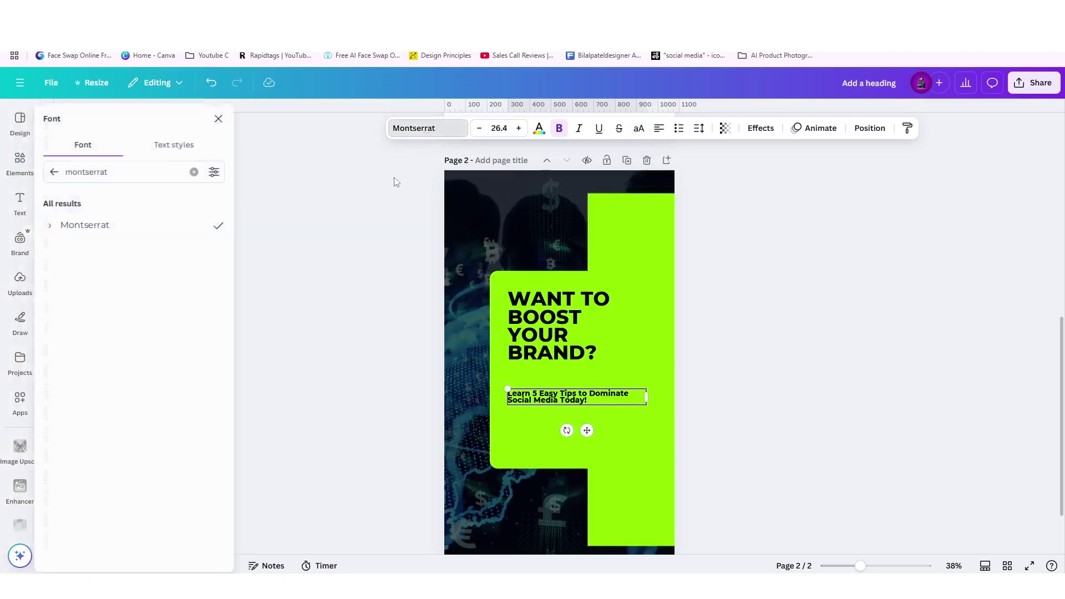
left_click(55, 225)
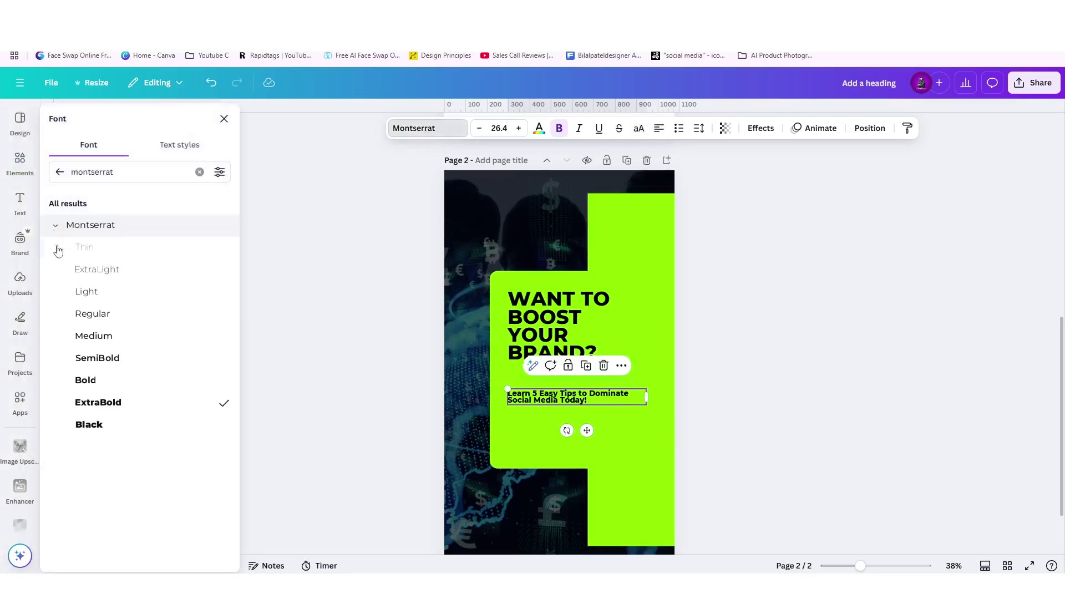
left_click(102, 383)
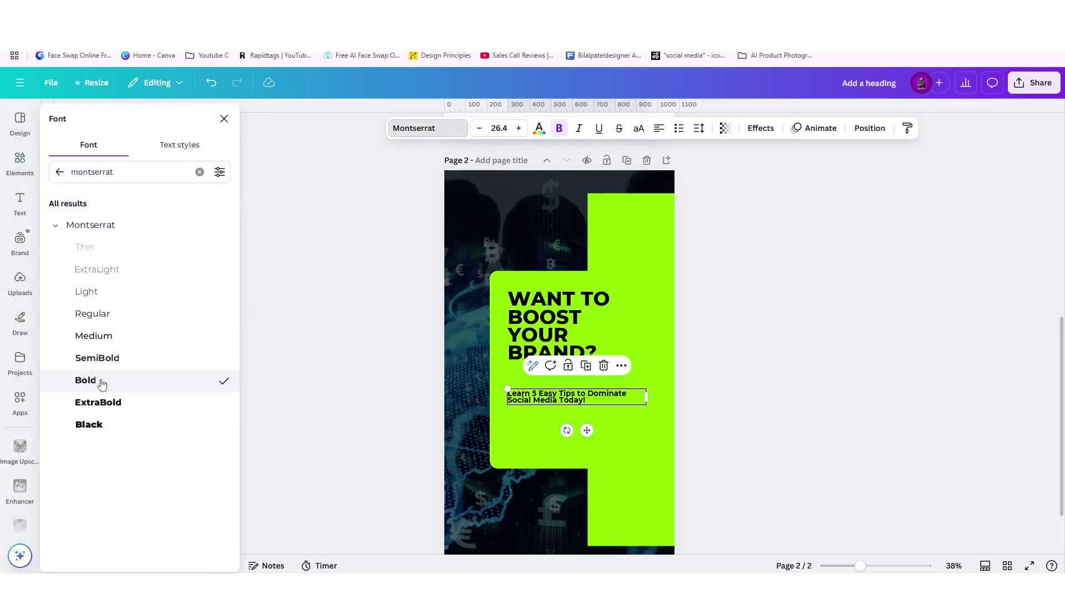
left_click(108, 319)
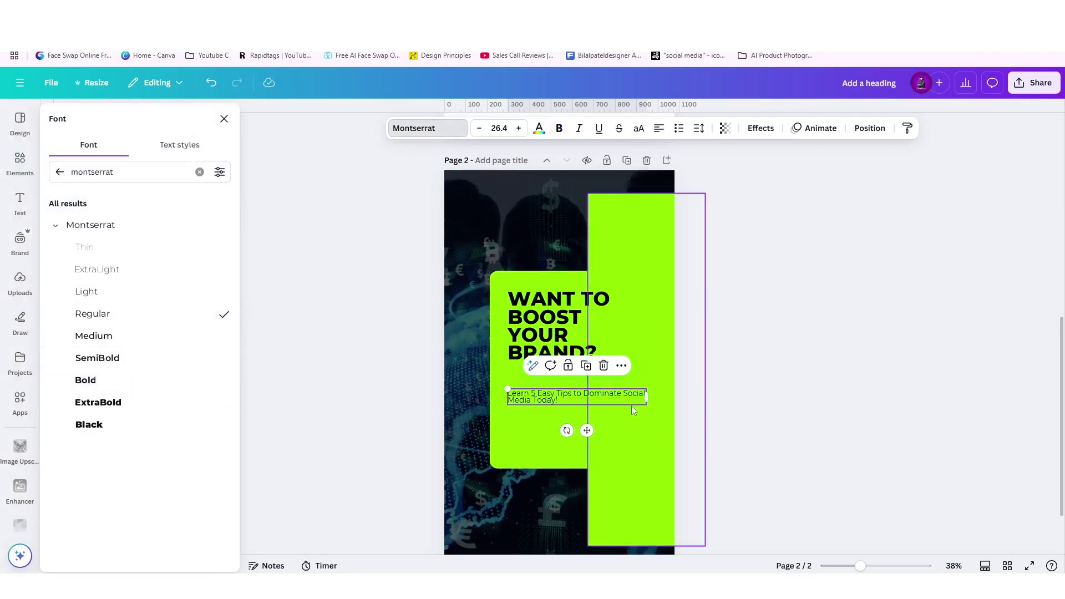
Narrow the subheadline's text box to wrap on three lines and shift it inward and up beneath the heading.
scroll(632, 405, "up", 5)
left_click_drag(767, 384, 704, 384)
left_click_drag(563, 382, 591, 351)
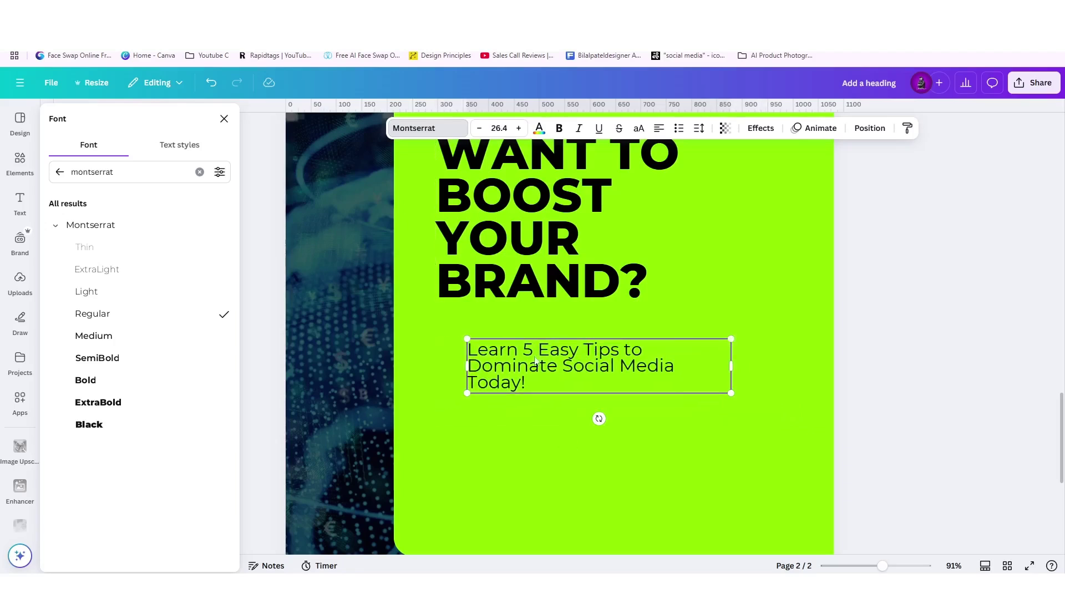
Add a square shape, resize it into a narrow vertical bar beside the subheadline, and fill it with black.
left_click(351, 357)
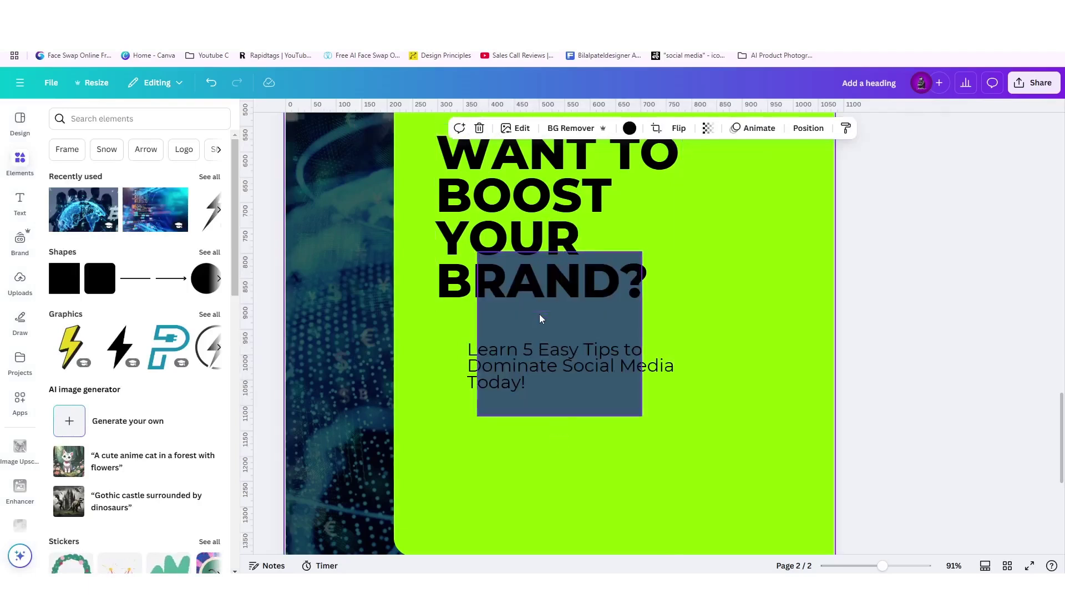
left_click_drag(540, 318, 501, 370)
left_click_drag(513, 309, 510, 342)
left_click_drag(515, 471, 522, 388)
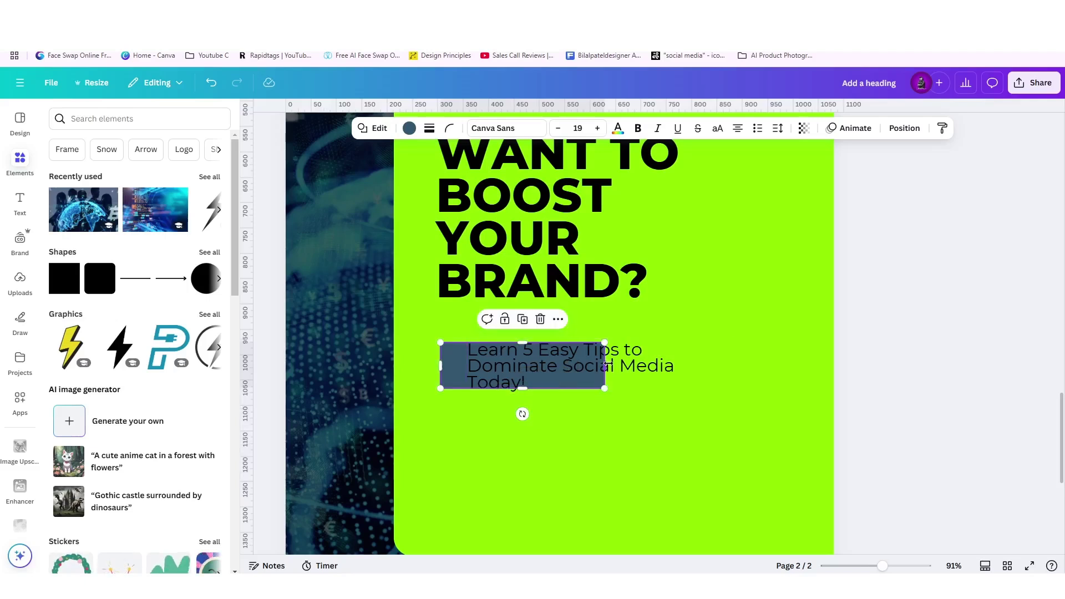
left_click_drag(605, 365, 460, 363)
left_click(409, 128)
left_click(121, 202)
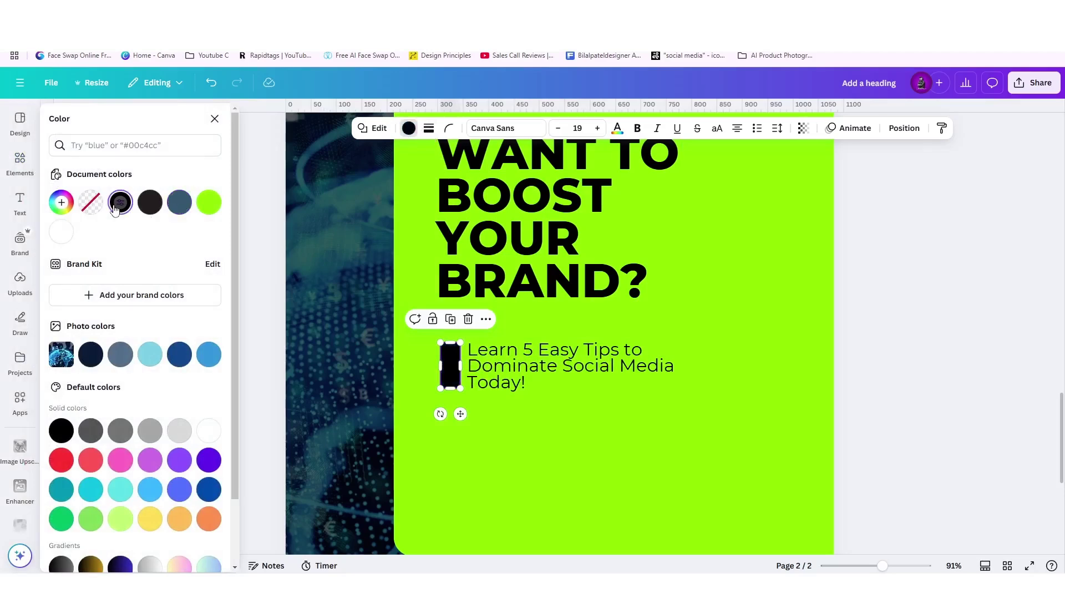
scroll(518, 390, "down", 5)
left_click(805, 410)
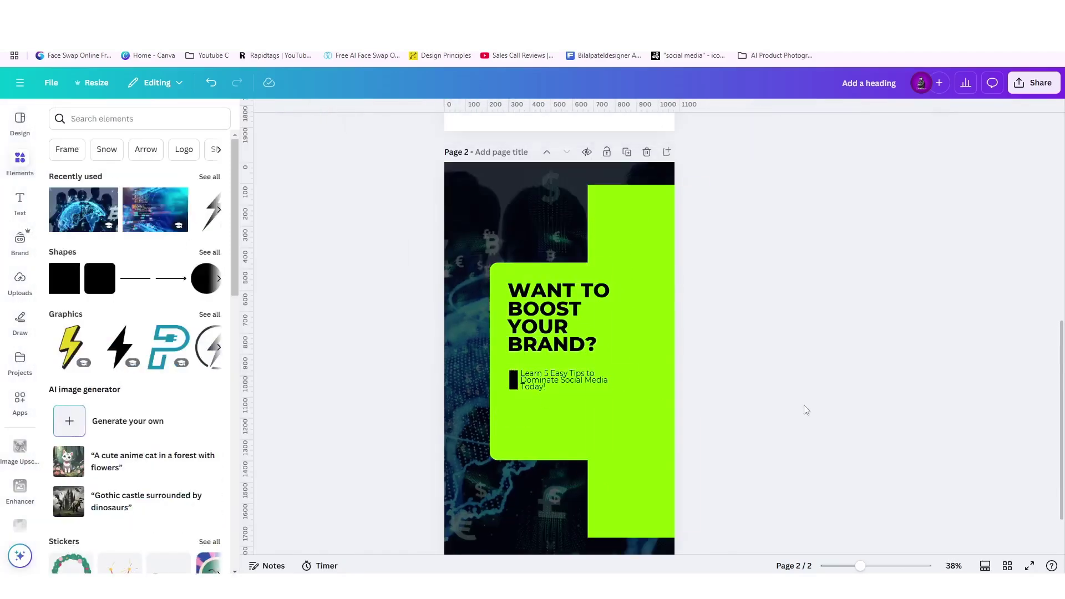
Set the subheadline's line spacing to 1.4 and extend the black bar downward to match the text's height.
left_click(589, 380)
scroll(598, 387, "up", 2)
scroll(598, 387, "up", 3)
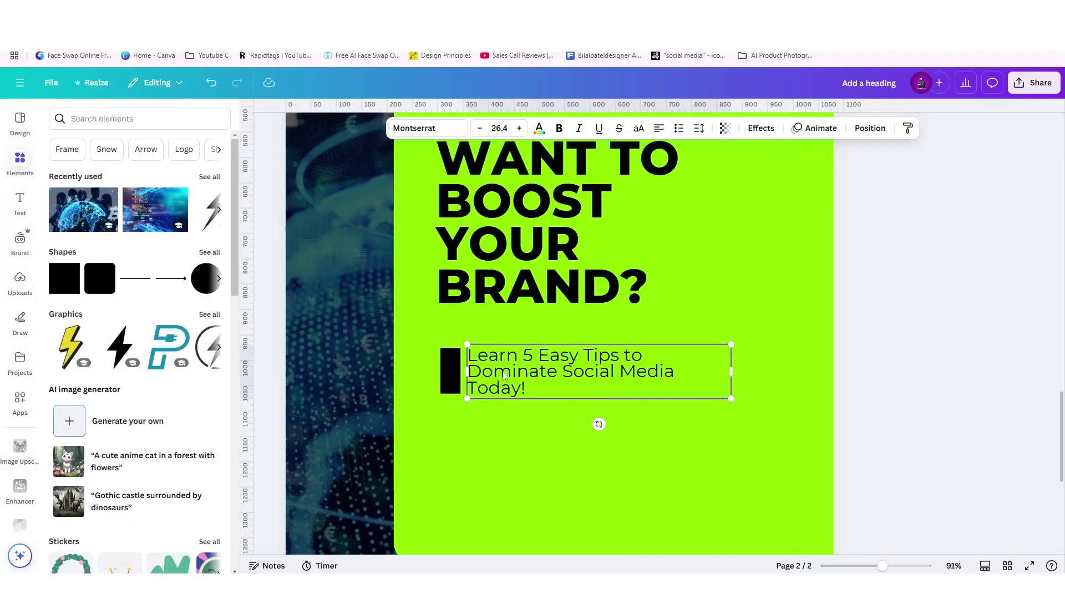
left_click(699, 128)
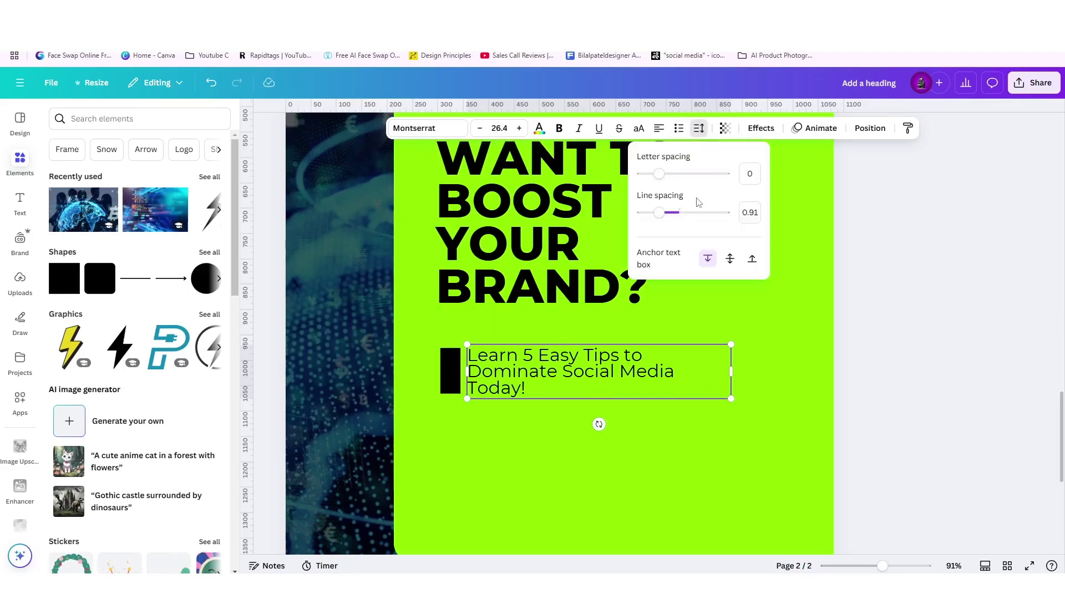
left_click_drag(665, 221, 681, 220)
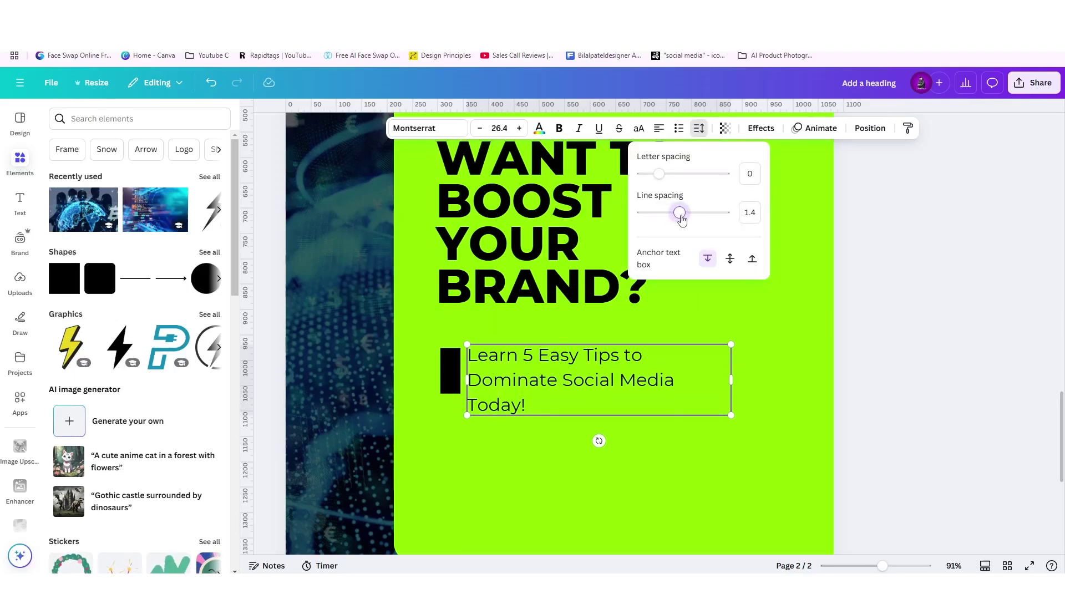
left_click(447, 375)
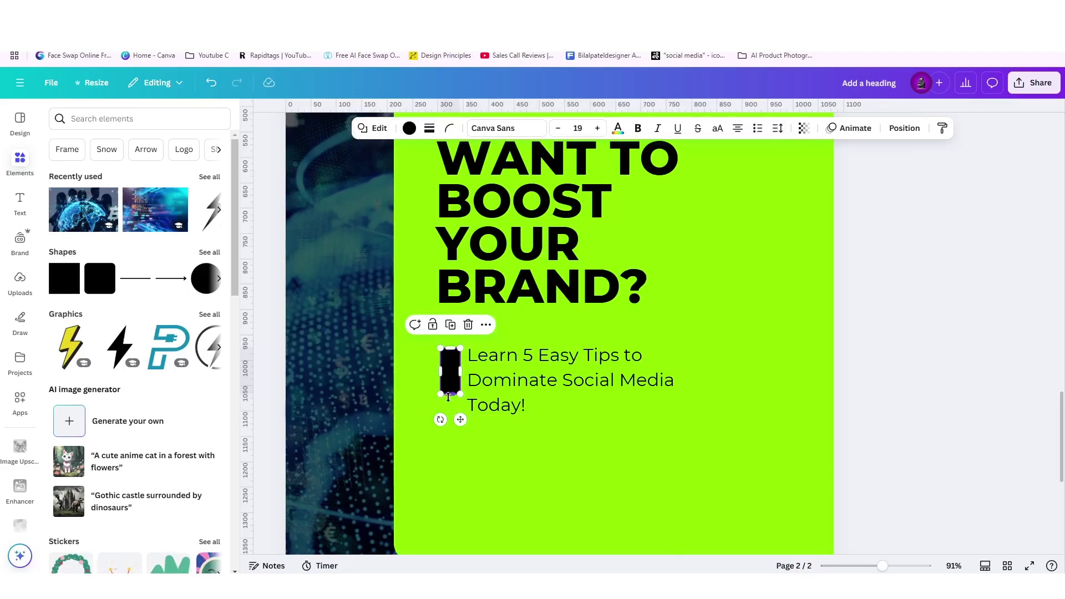
left_click_drag(450, 394, 449, 413)
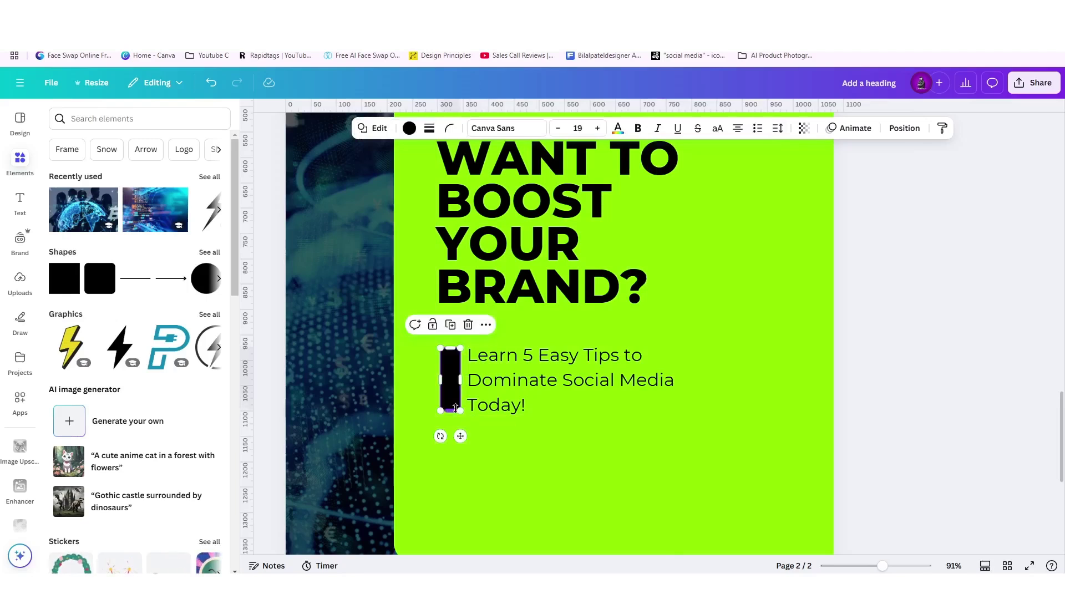
Nudge the subheadline to the right to widen the gap between it and the black bar.
left_click(530, 387)
key("Right")
key("Right")
key("Right")
key("Right")
key("Right")
key("Right")
key("Right")
key("Right")
key("Right")
key("Right")
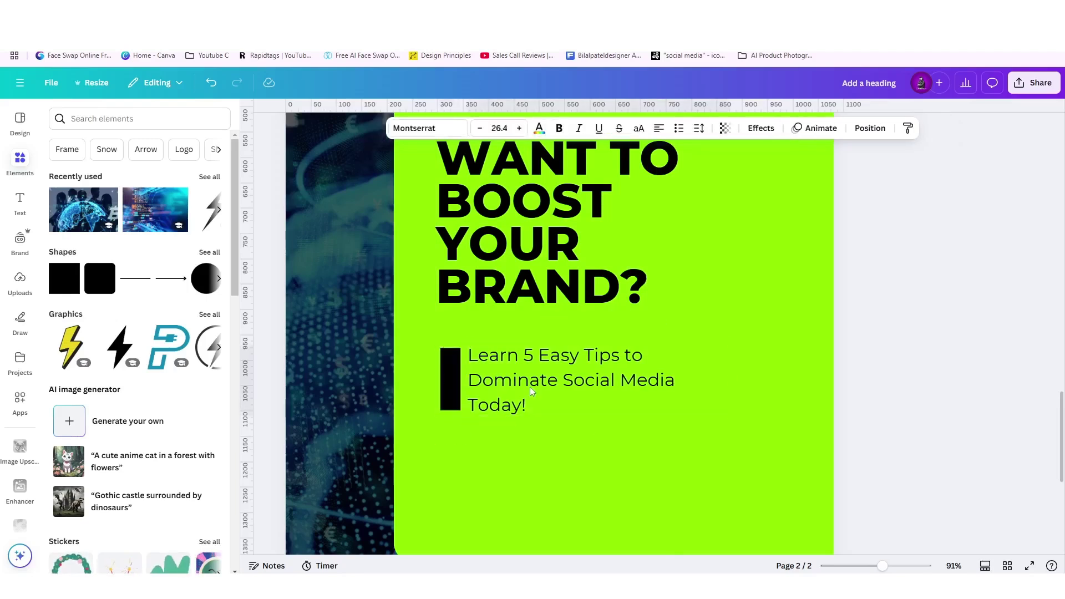
key("Right")
key("Right")
key("Right")
key("Right")
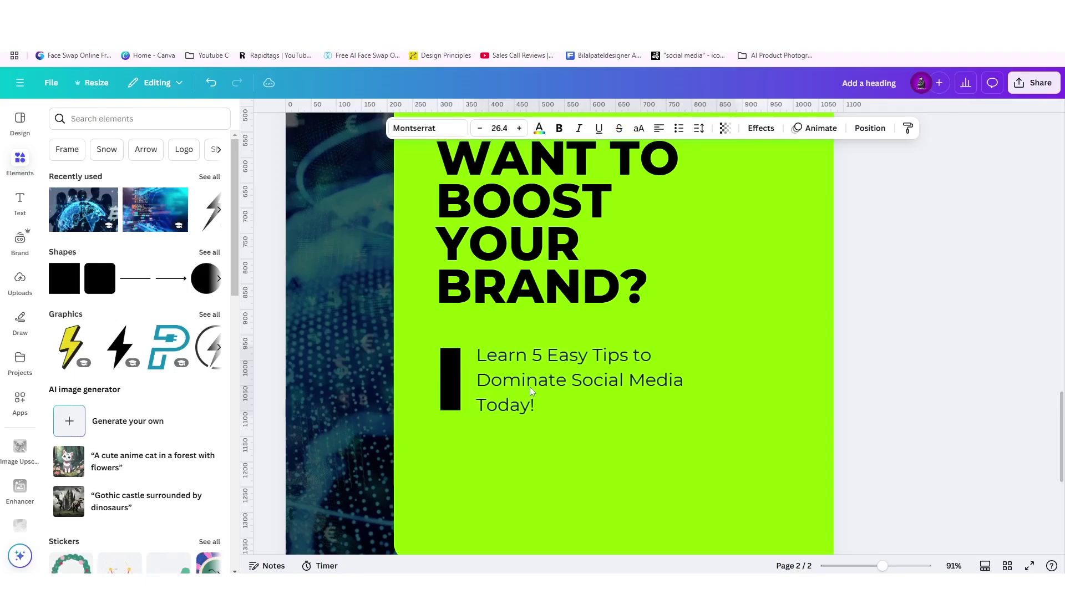
Copy "Swipe up" from the first CTA in ChatGPT, paste it low on the green shape in Canva, and fit its text box to the words.
scroll(530, 387, "down", 5)
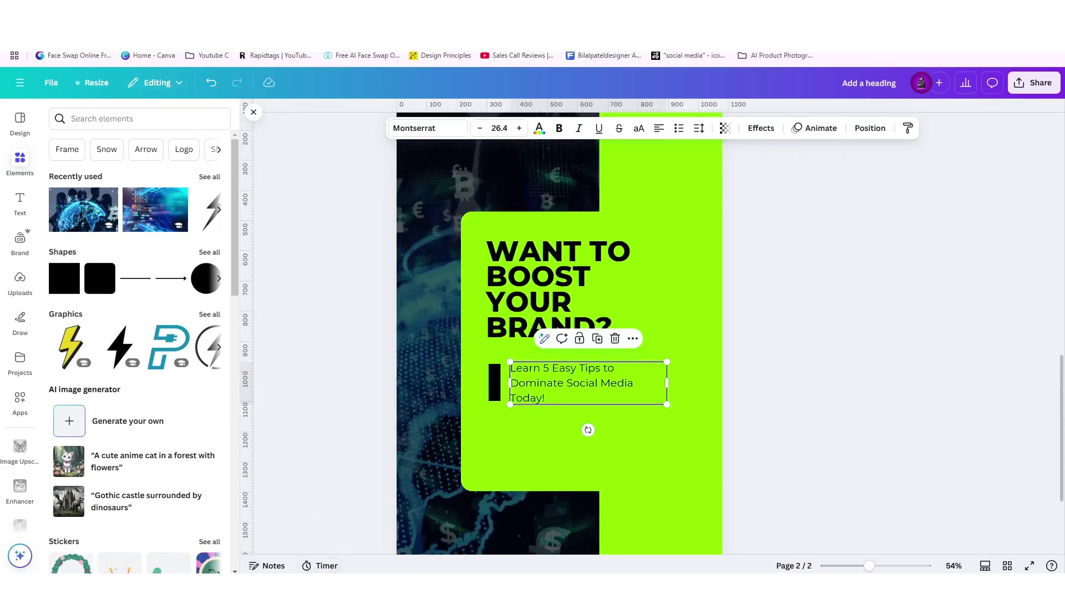
key("alt+Tab")
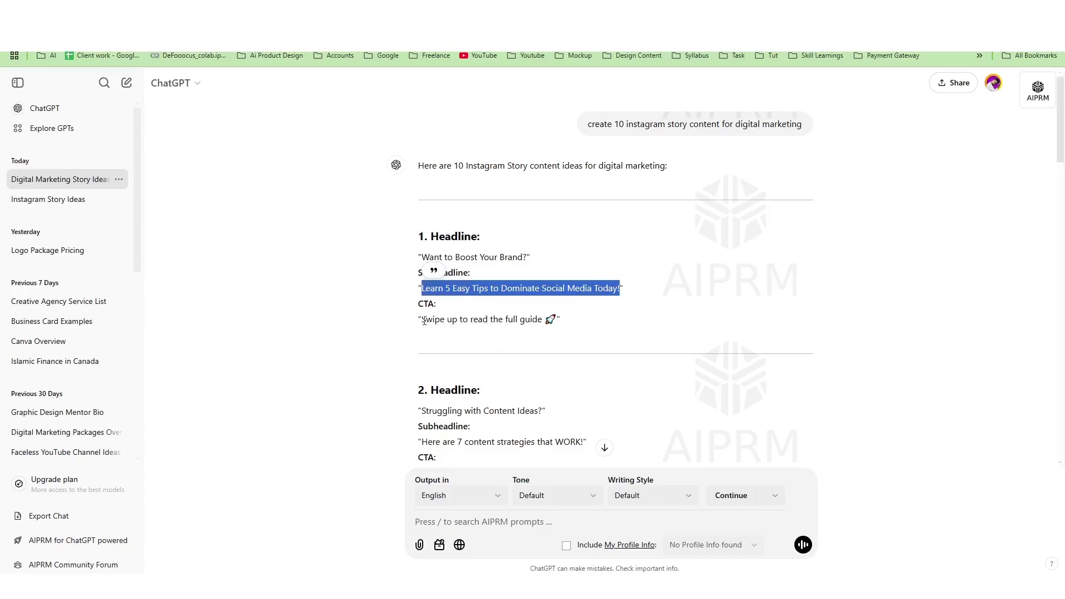
left_click_drag(424, 320, 458, 321)
key("ctrl+c")
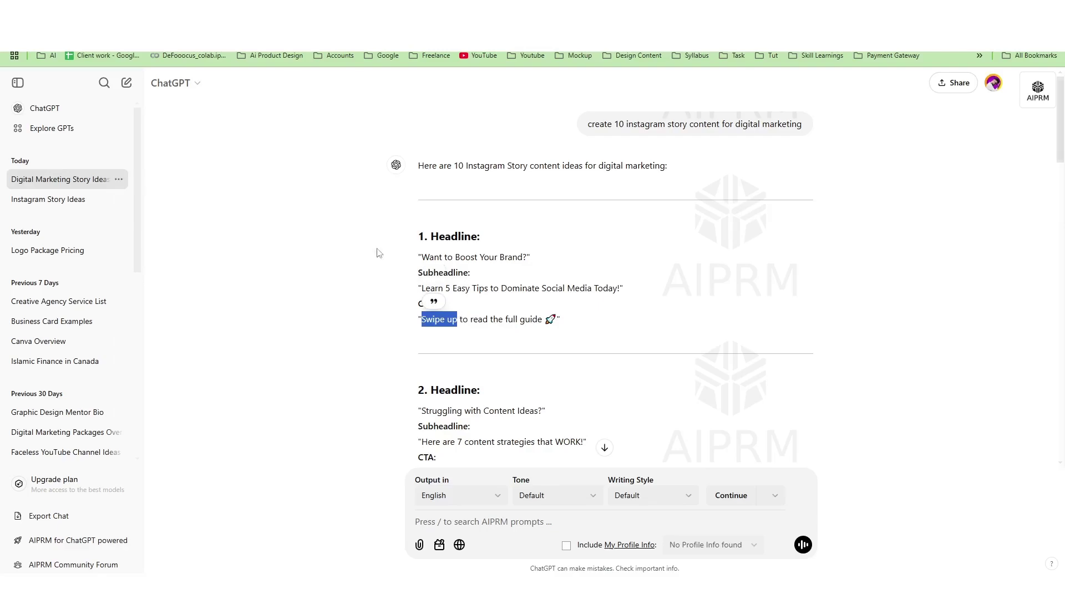
key("alt+Tab")
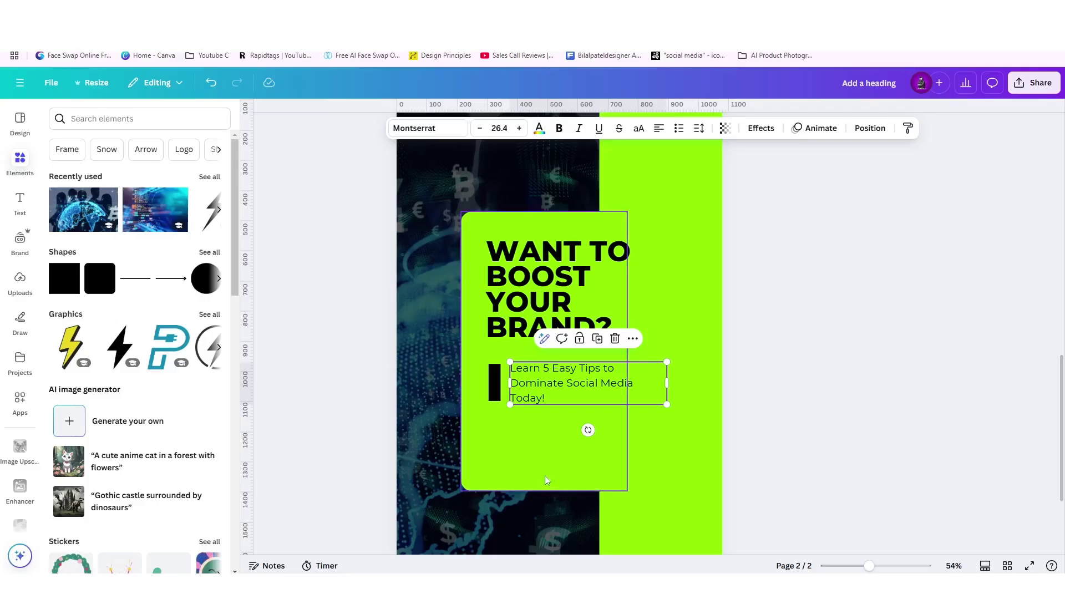
left_click(532, 434)
key("ctrl+v")
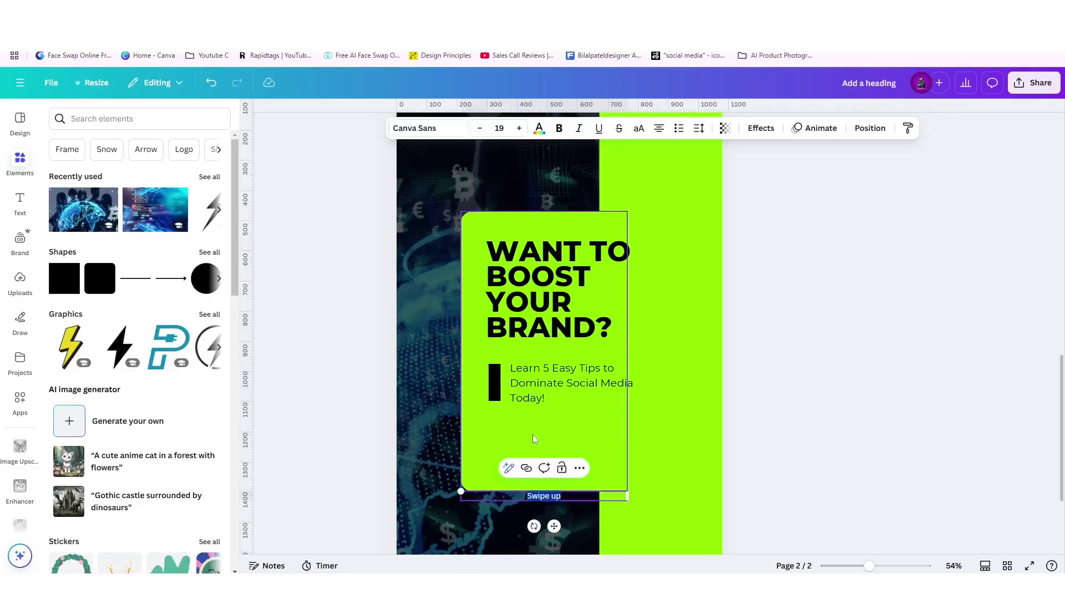
left_click(773, 473)
left_click_drag(552, 501, 547, 476)
left_click_drag(623, 470, 557, 471)
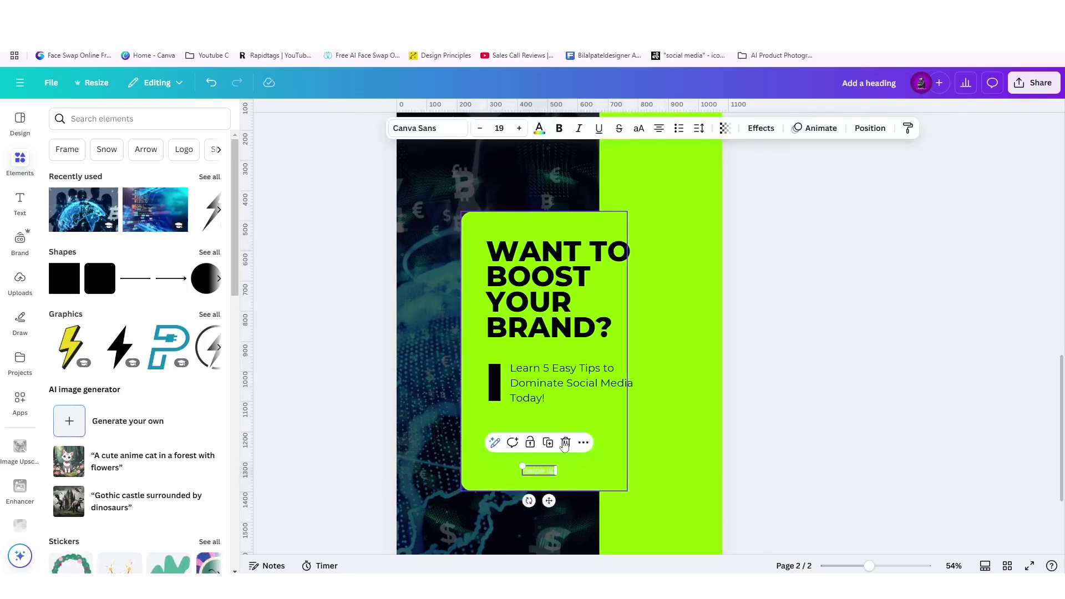
Copy the subheadline's style onto the "Swipe up" text and align it under the black bar's left edge.
left_click(638, 391)
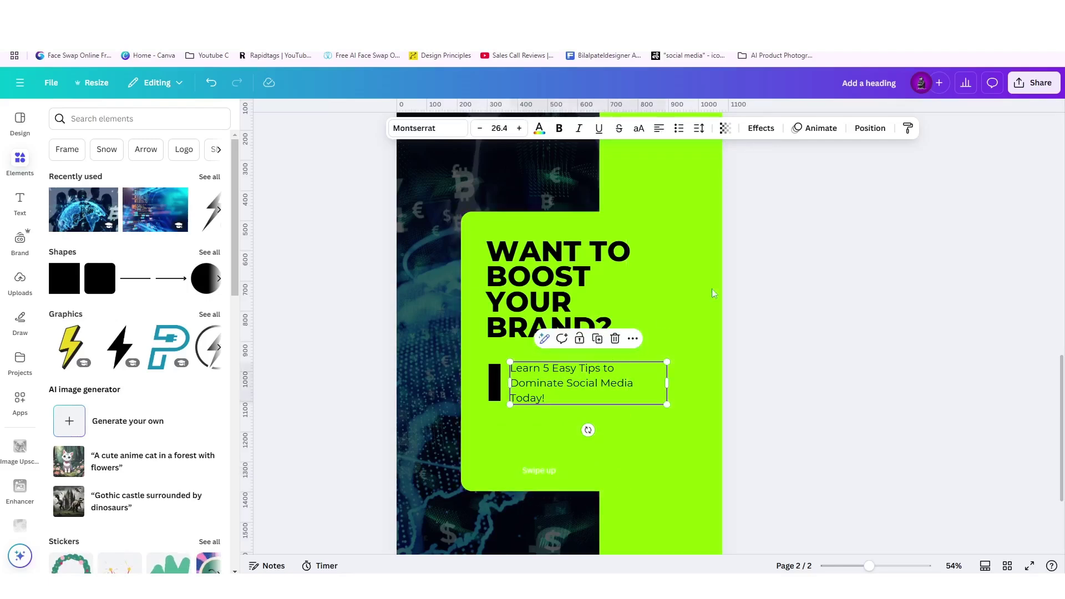
left_click(907, 130)
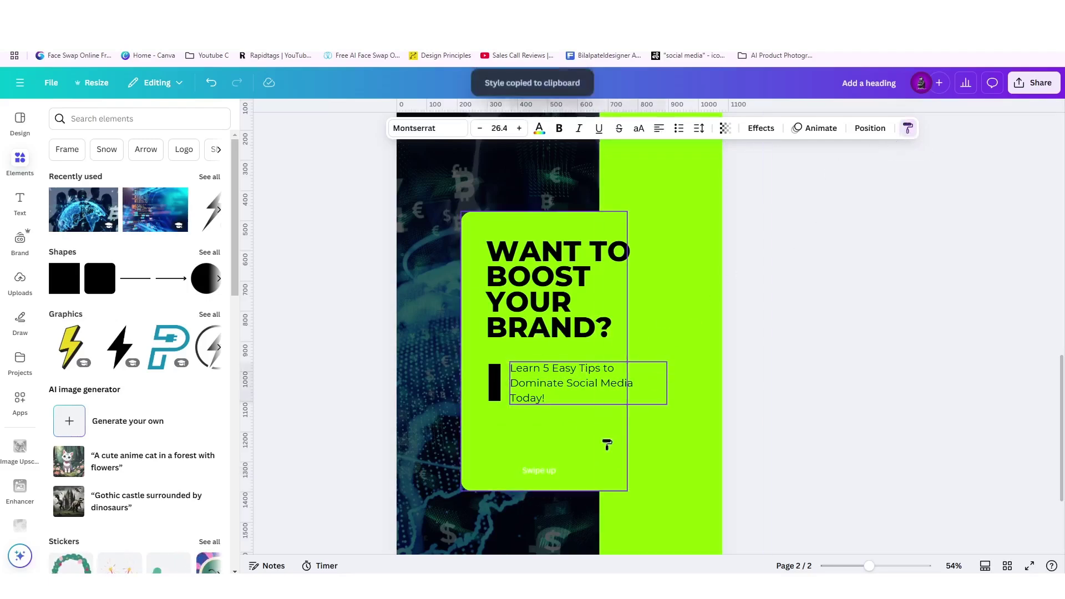
left_click(546, 473)
left_click_drag(546, 478, 512, 465)
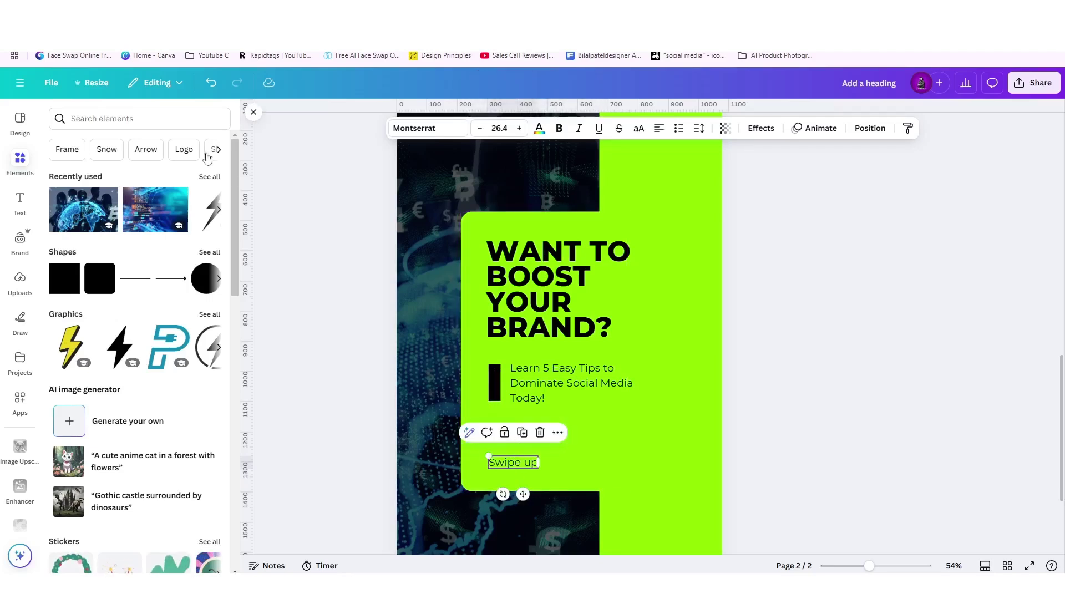
Find "up arrow" graphics, insert the white arrow in a green circle, and place it as a small icon just above "Swipe up".
left_click(74, 120)
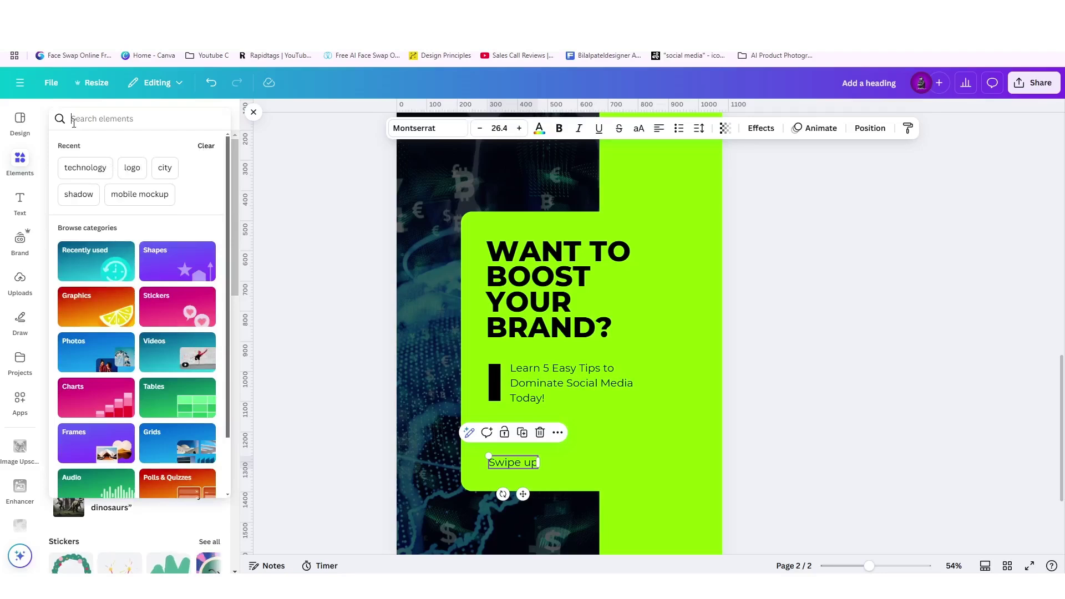
type("up ar")
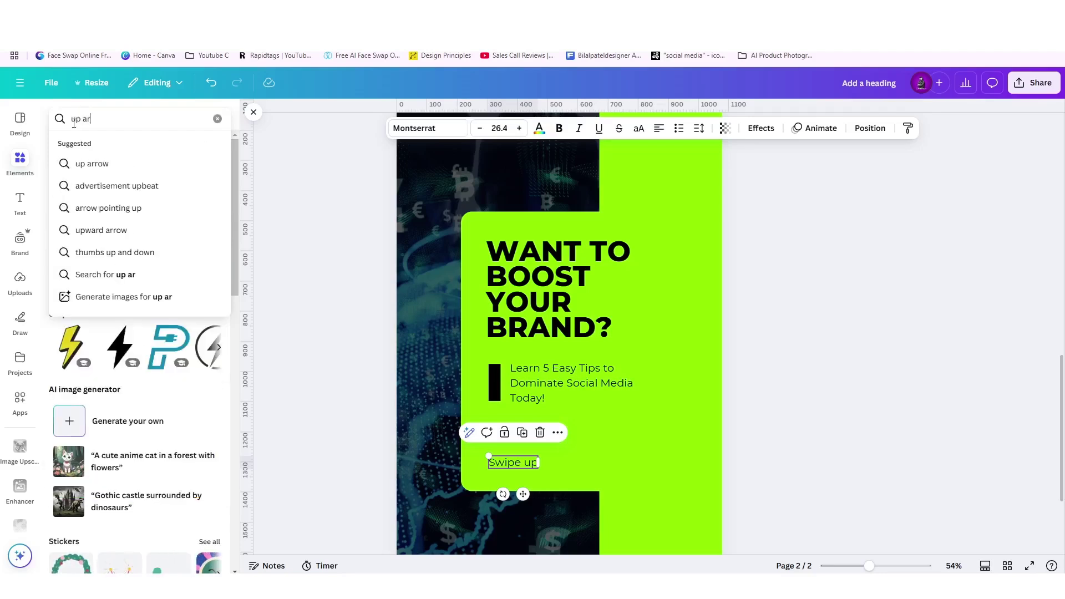
type("row")
key("Return")
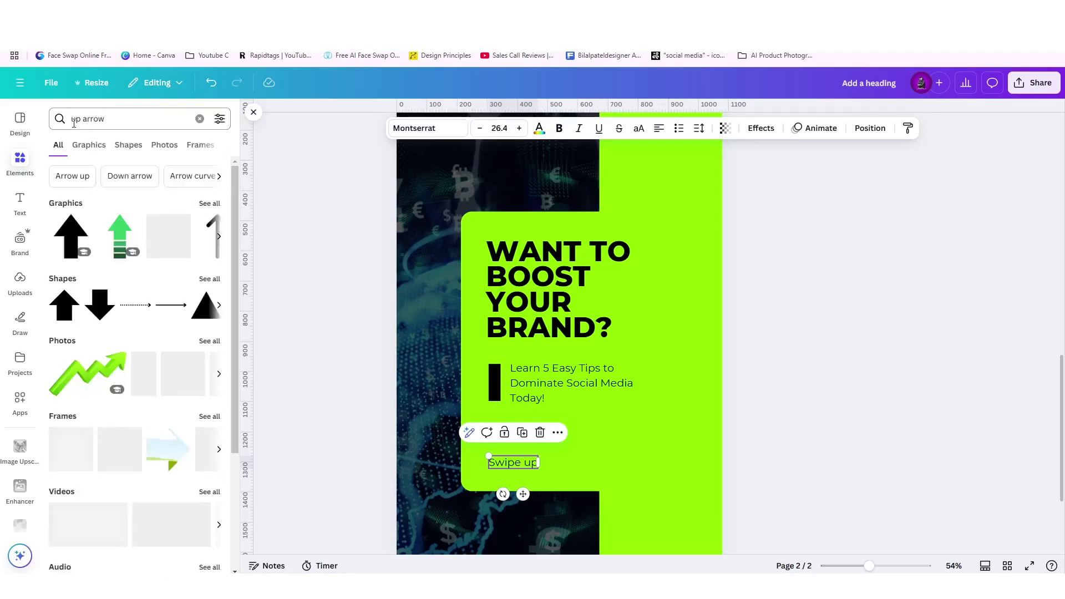
left_click(89, 145)
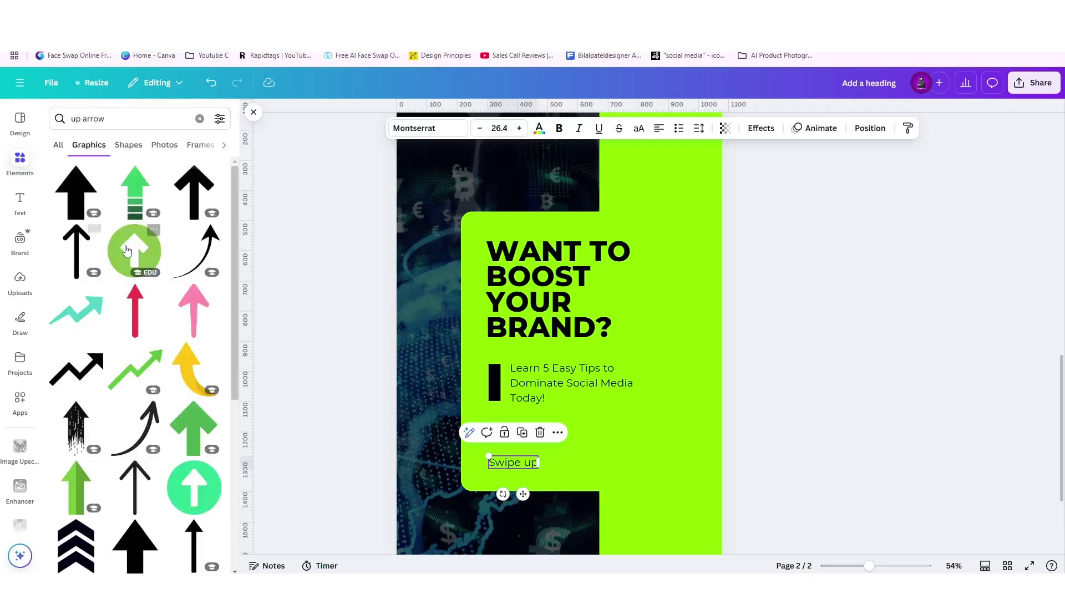
left_click(147, 276)
left_click_drag(621, 358, 715, 396)
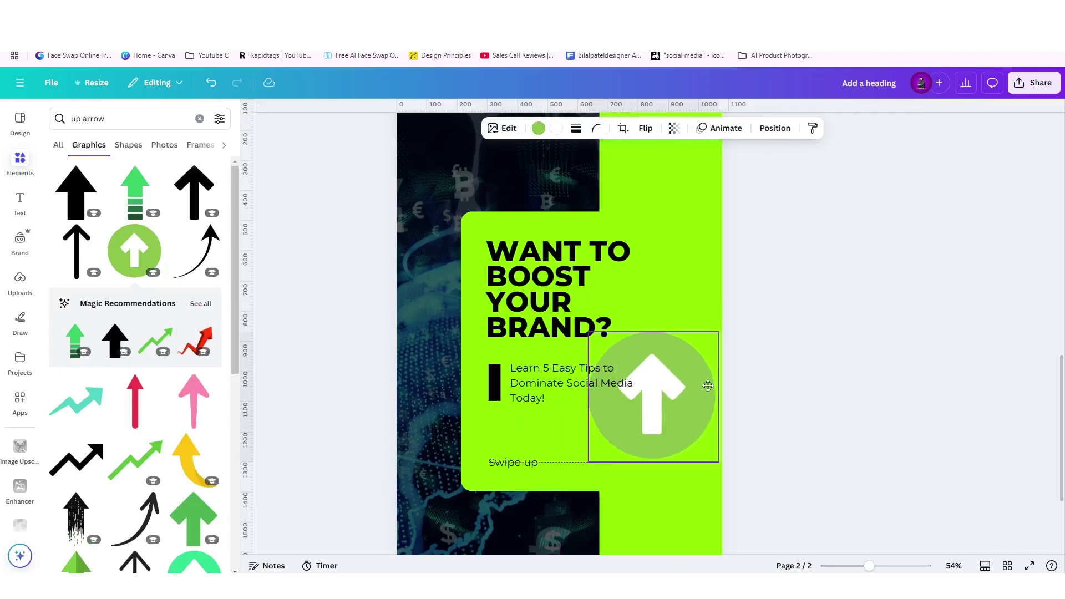
left_click_drag(719, 332, 506, 443)
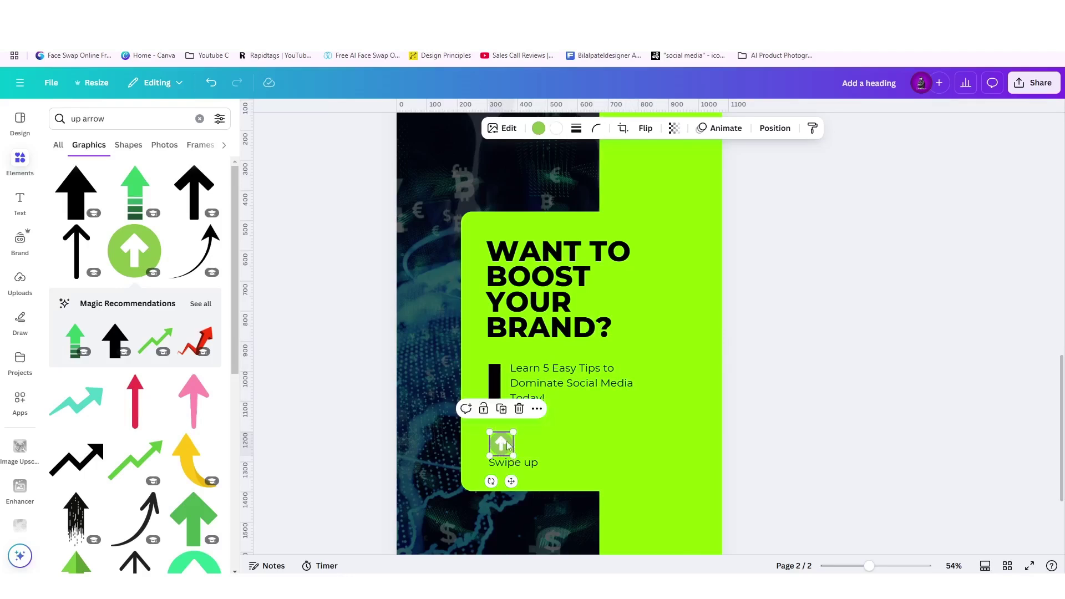
Recolor the arrow icon with the document colors, making its circle dark black and its arrow lime green.
left_click(538, 128)
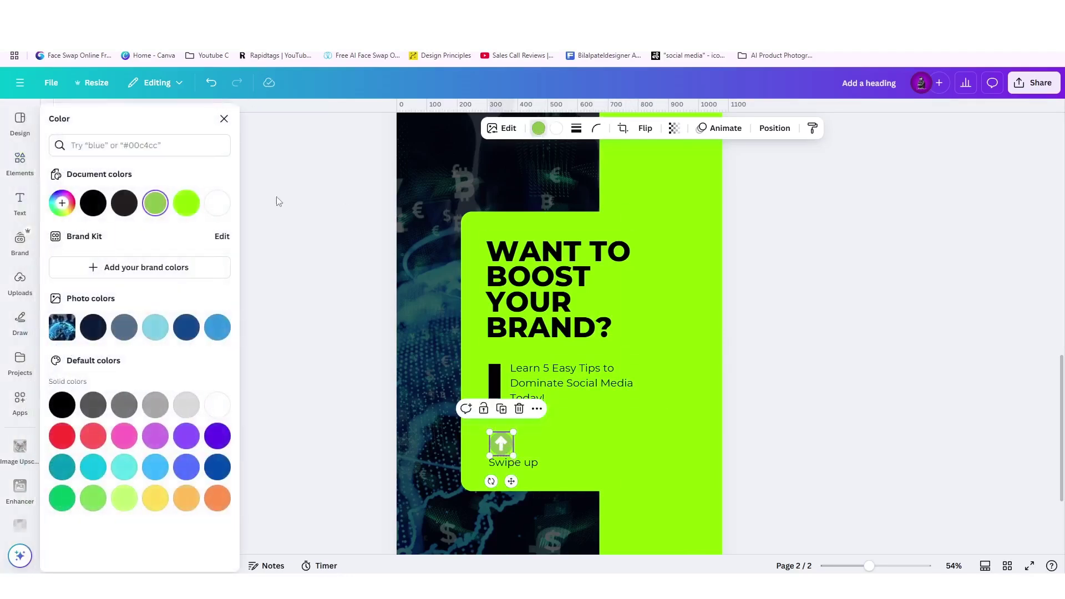
left_click(125, 203)
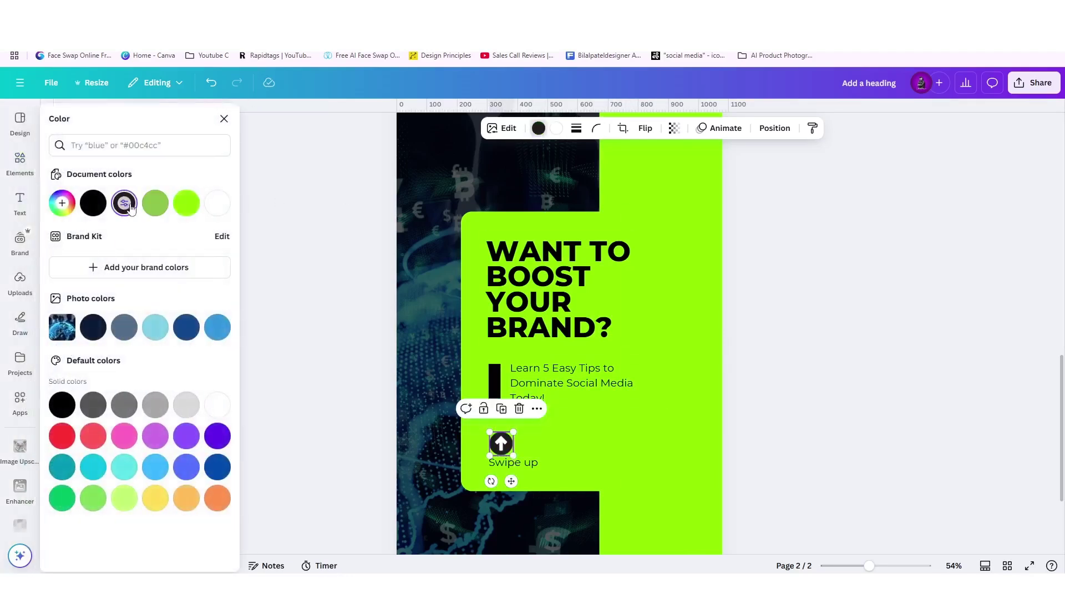
left_click(554, 128)
left_click(187, 203)
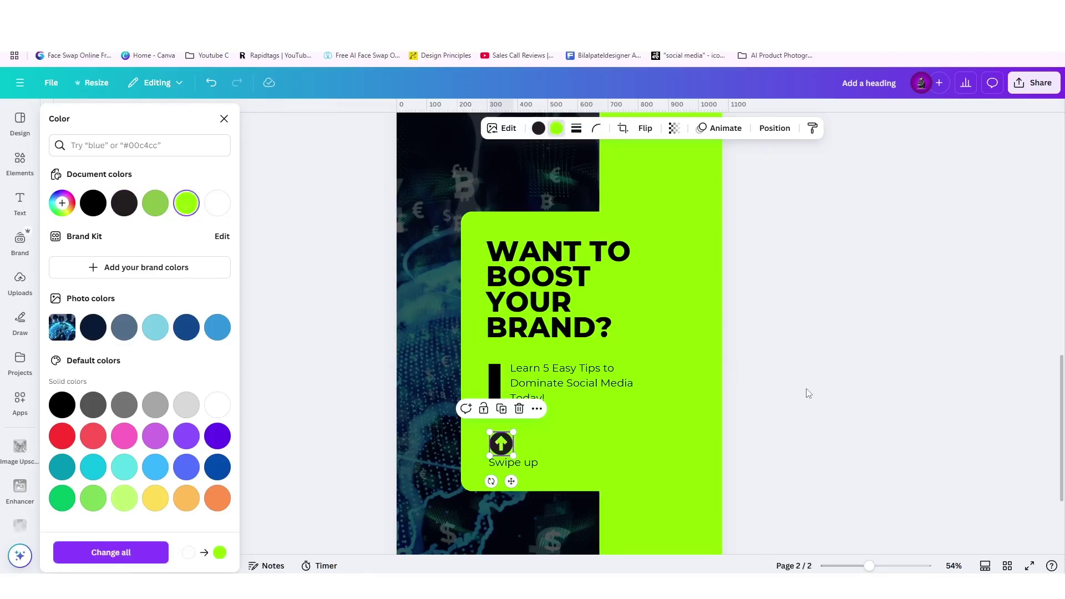
left_click(807, 407)
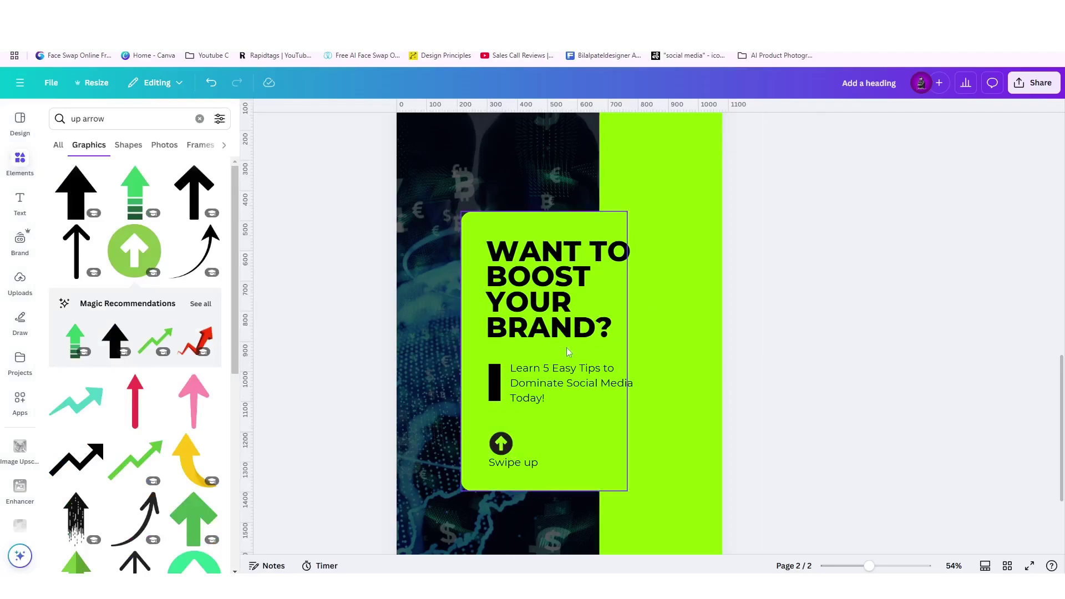
Set the corner rounding of the tall lime green rectangle on page 2 to 43.
scroll(567, 347, "down", 3, "ctrl")
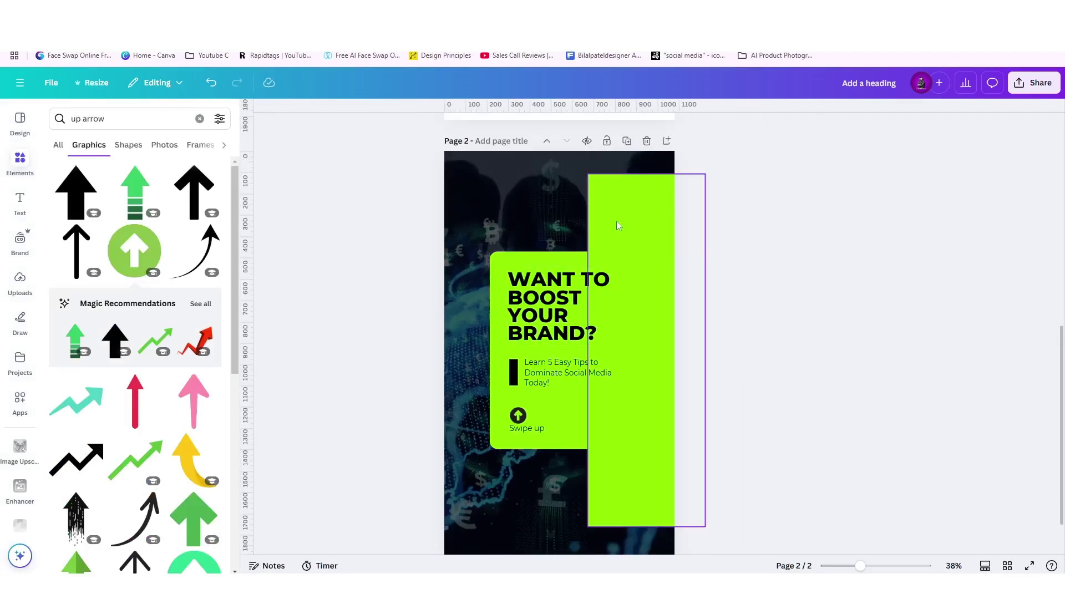
left_click(616, 193)
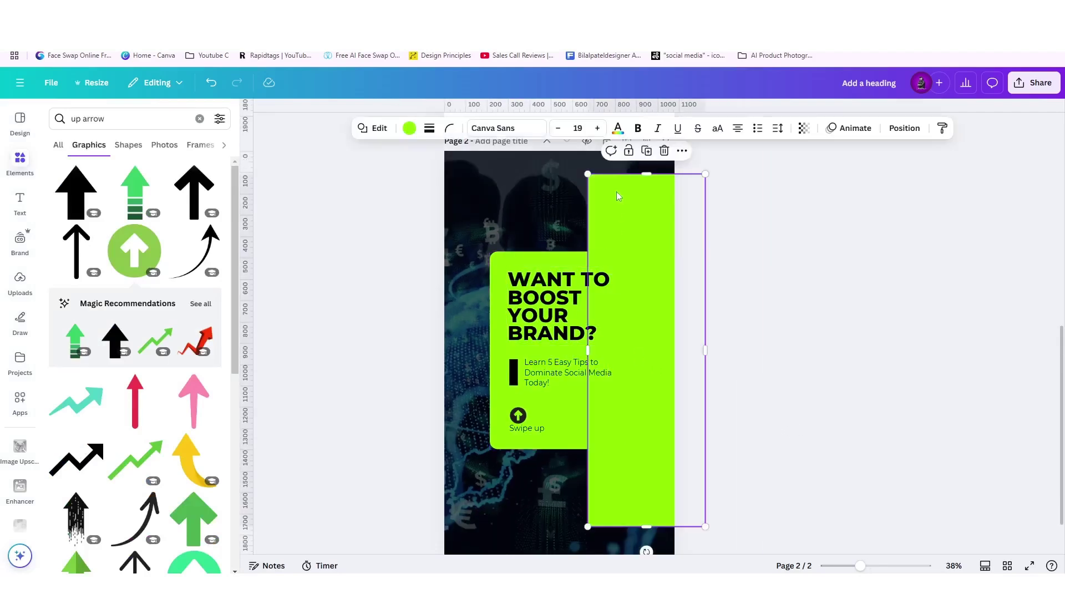
left_click(449, 128)
left_click_drag(393, 175, 424, 192)
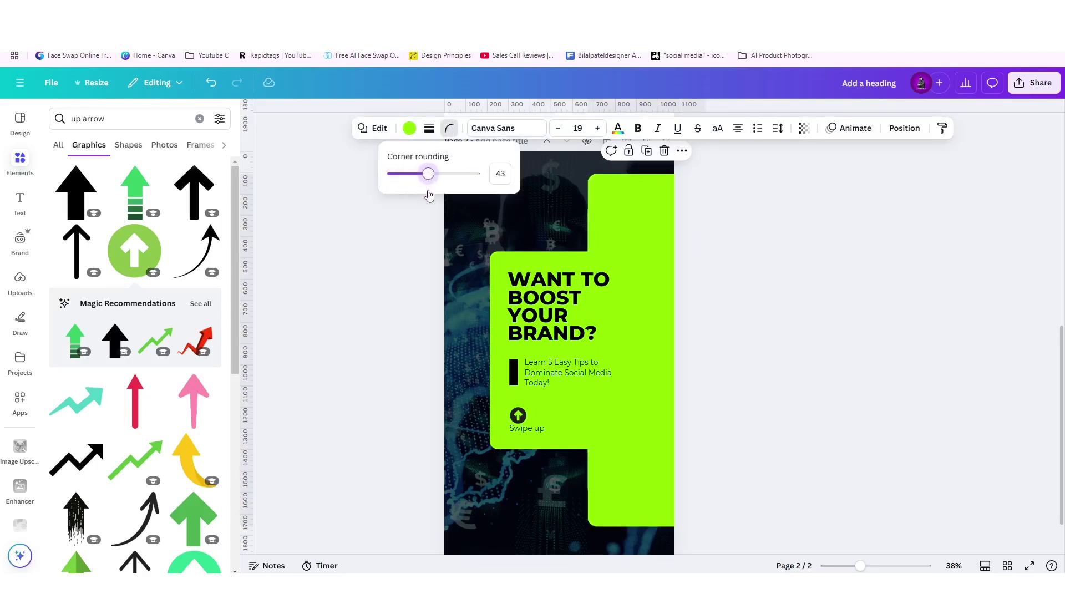
left_click(810, 282)
left_click(809, 282)
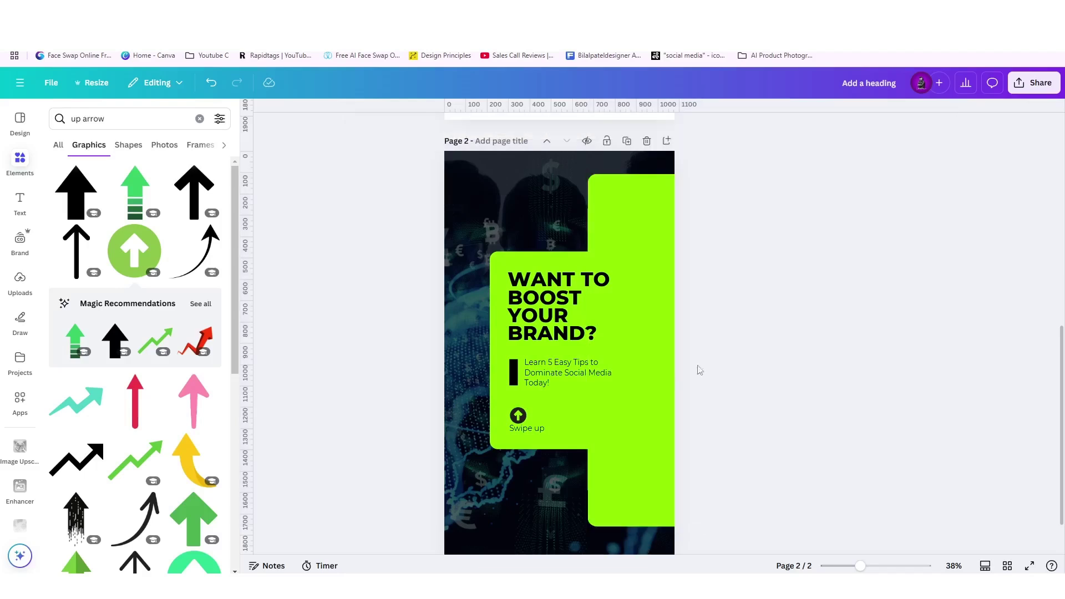
Move the Design School logo lower on page 1 and paste a copy of it onto page 2.
scroll(623, 401, "down", 2)
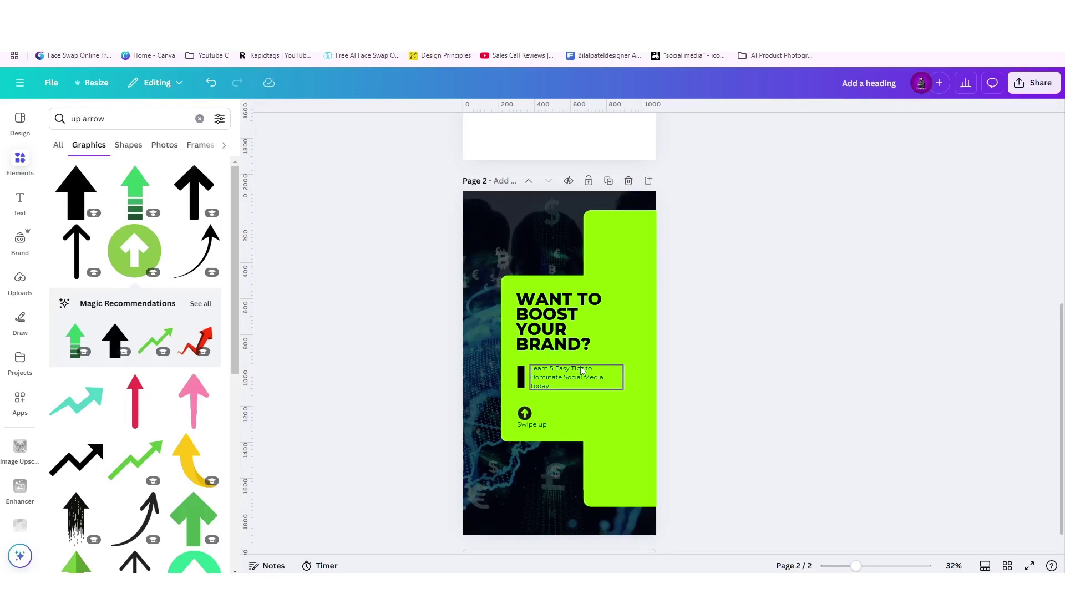
scroll(581, 370, "up", 2)
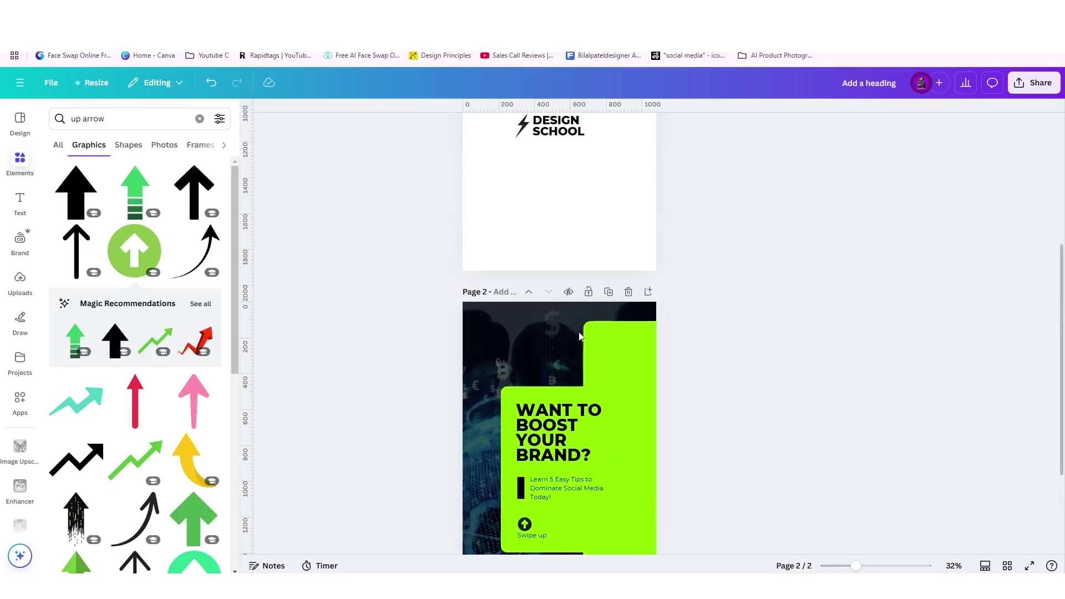
left_click_drag(537, 145, 543, 222)
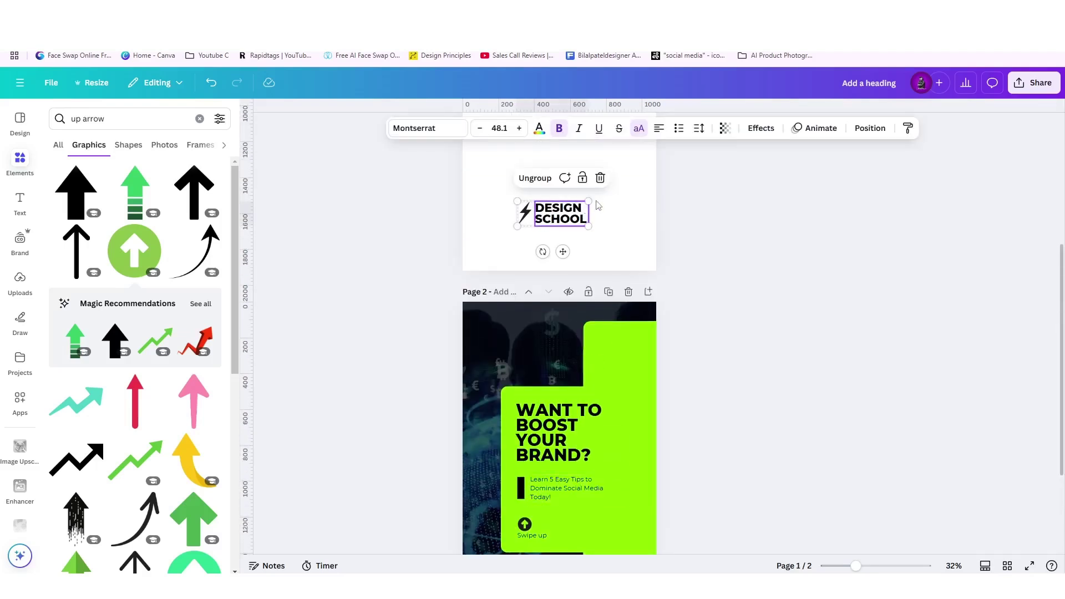
left_click(614, 422)
key("ctrl+v")
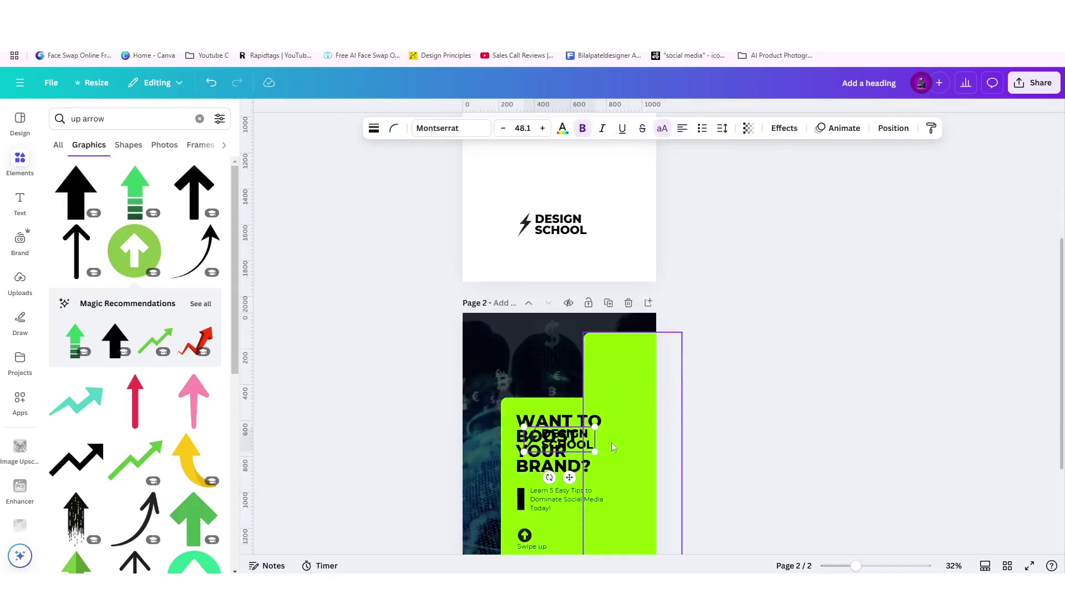
Scale down the headline, black bar, subheadline, arrow icon and "Swipe up" text together and shift them down and left on the green card.
scroll(611, 442, "down", 2)
scroll(600, 396, "up", 2, "ctrl")
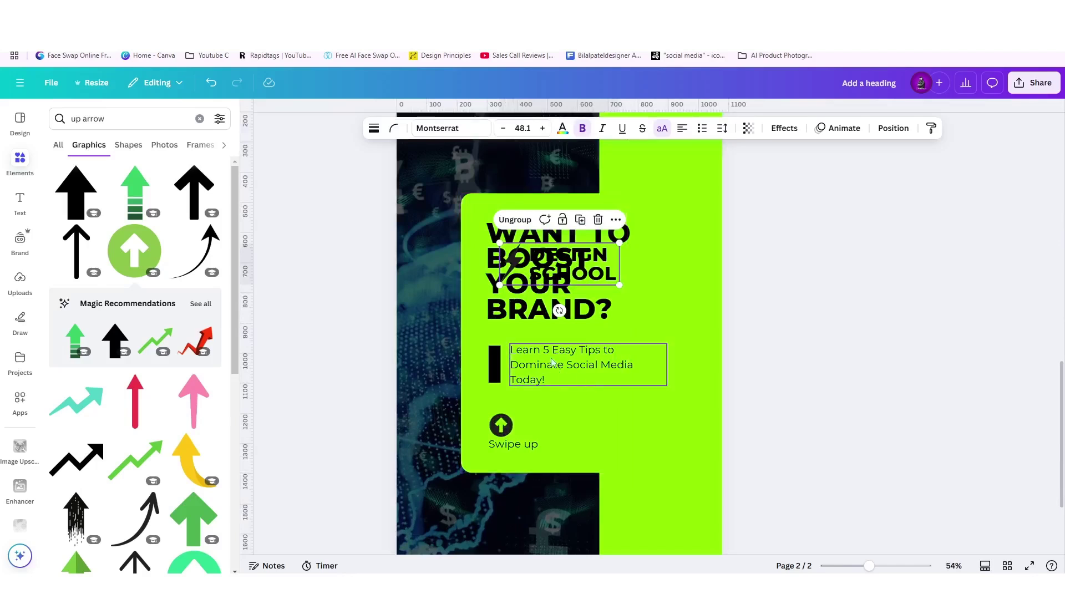
left_click(530, 313)
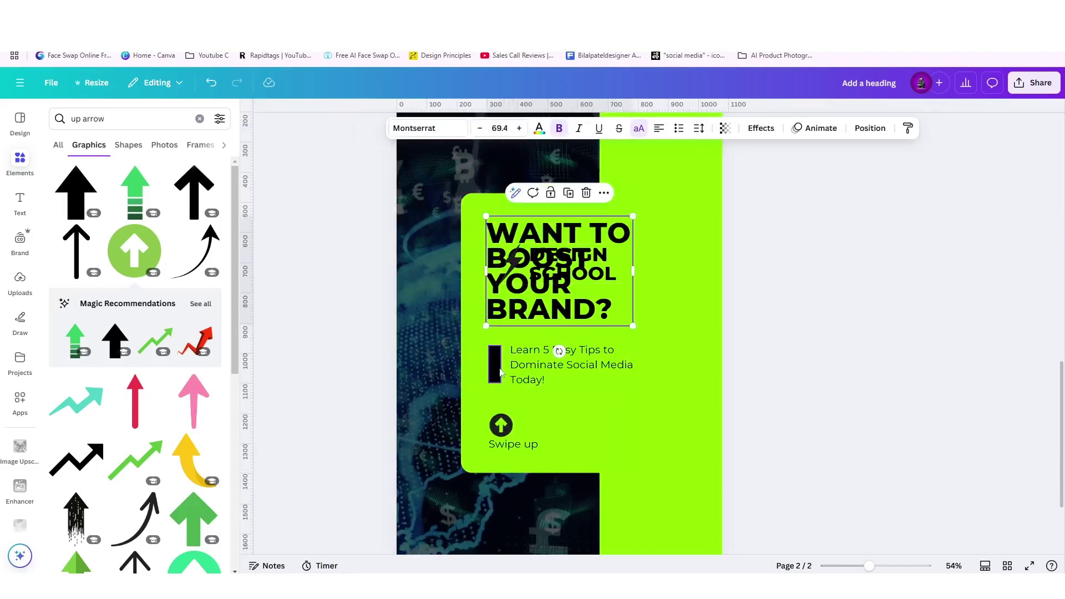
left_click(518, 366, "shift")
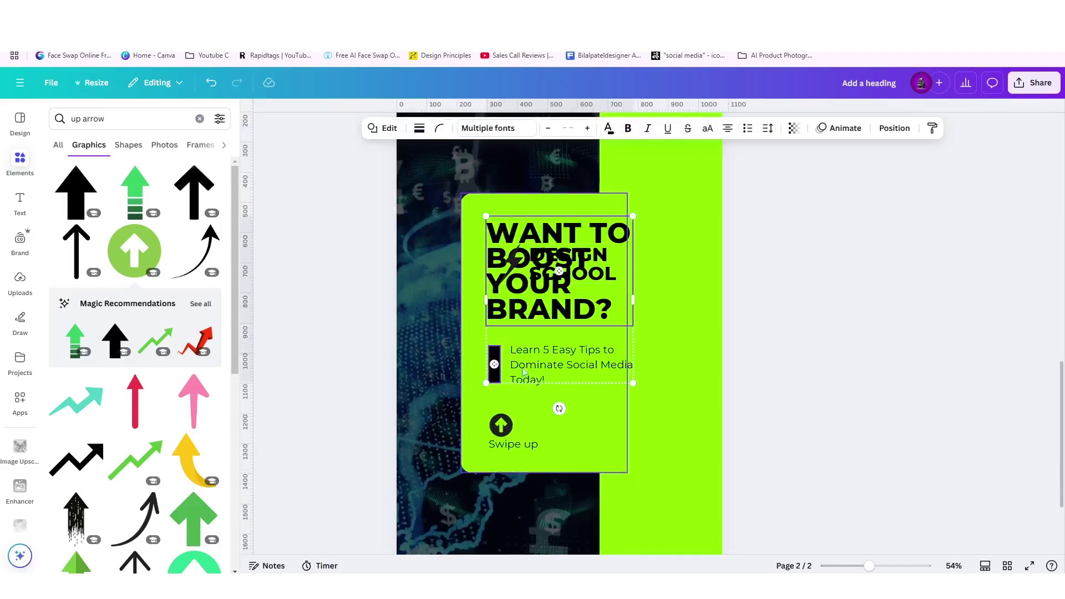
left_click(501, 425, "shift")
left_click(504, 447, "shift")
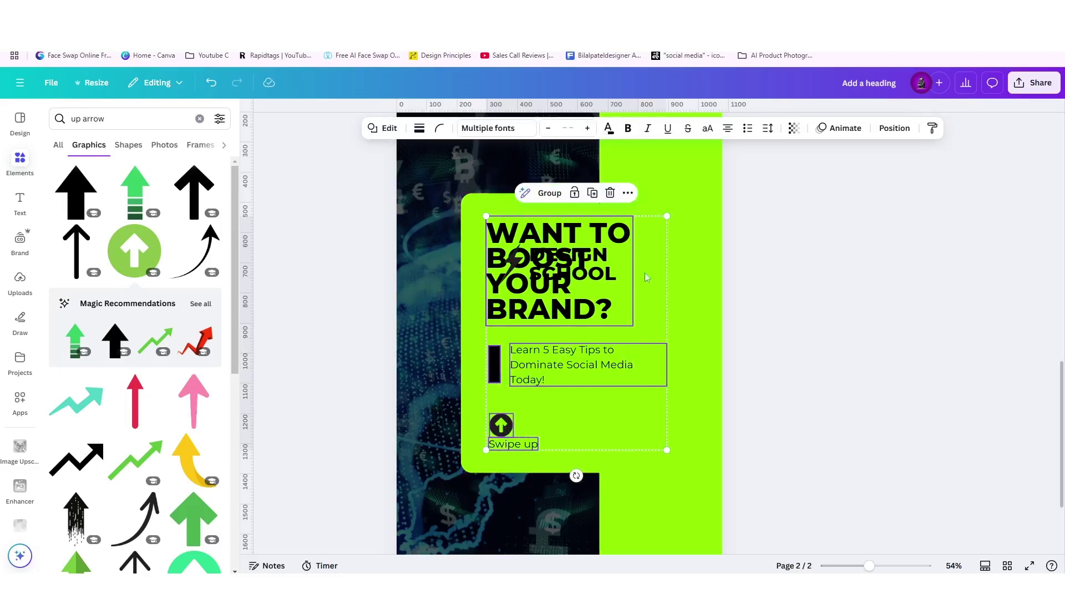
left_click_drag(666, 216, 645, 249)
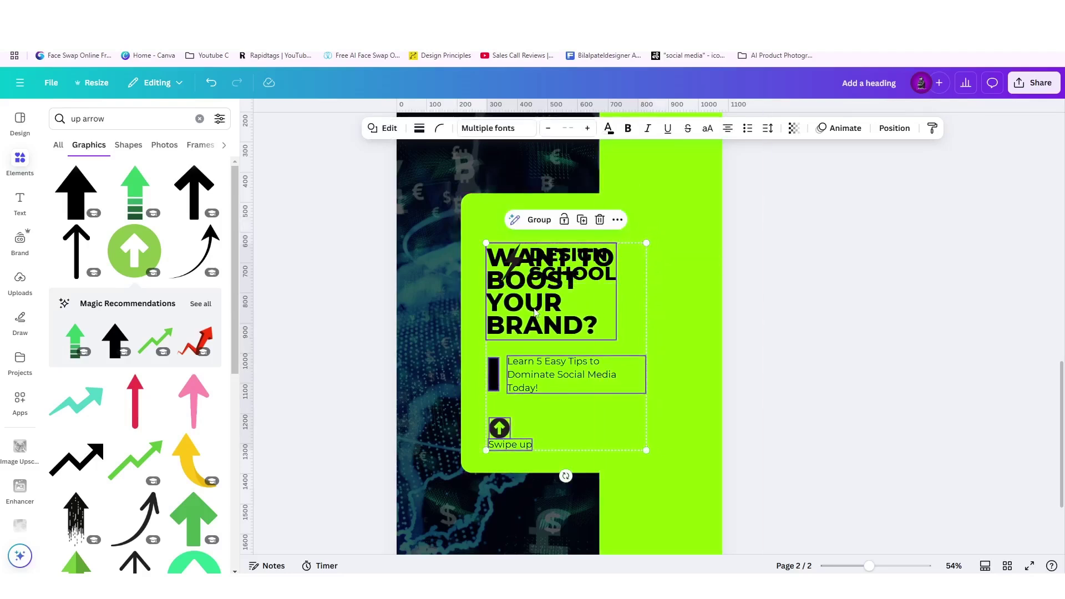
left_click_drag(533, 308, 534, 312)
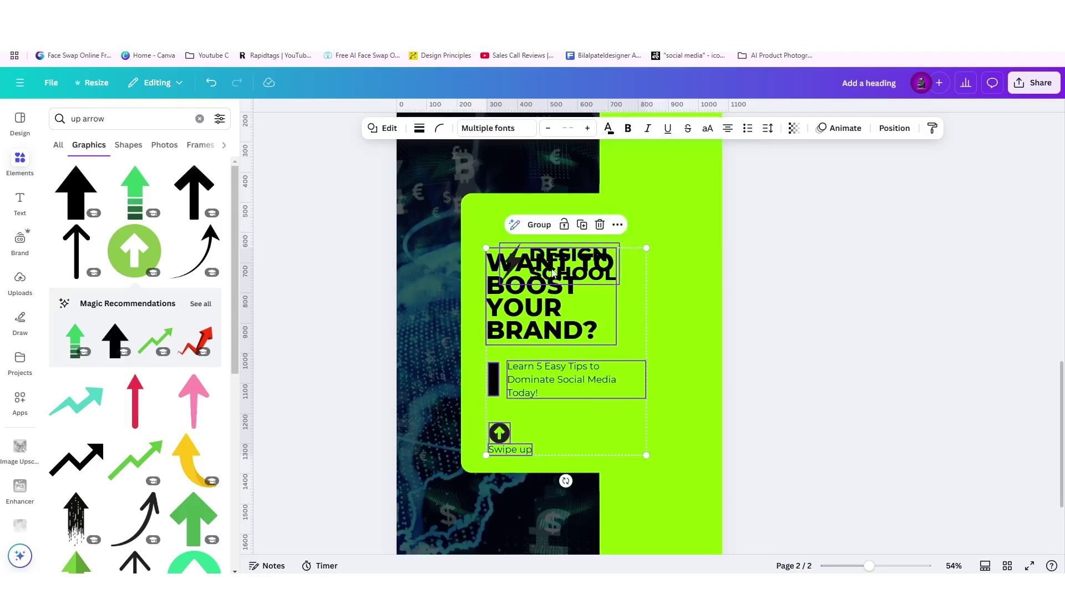
left_click_drag(553, 272, 571, 237)
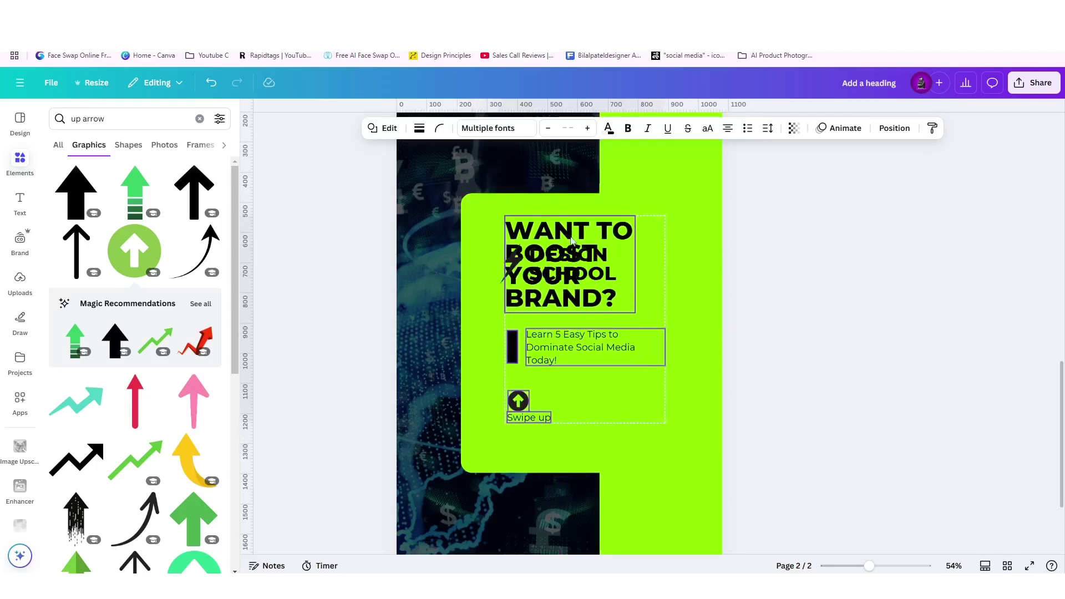
left_click_drag(554, 297, 528, 339)
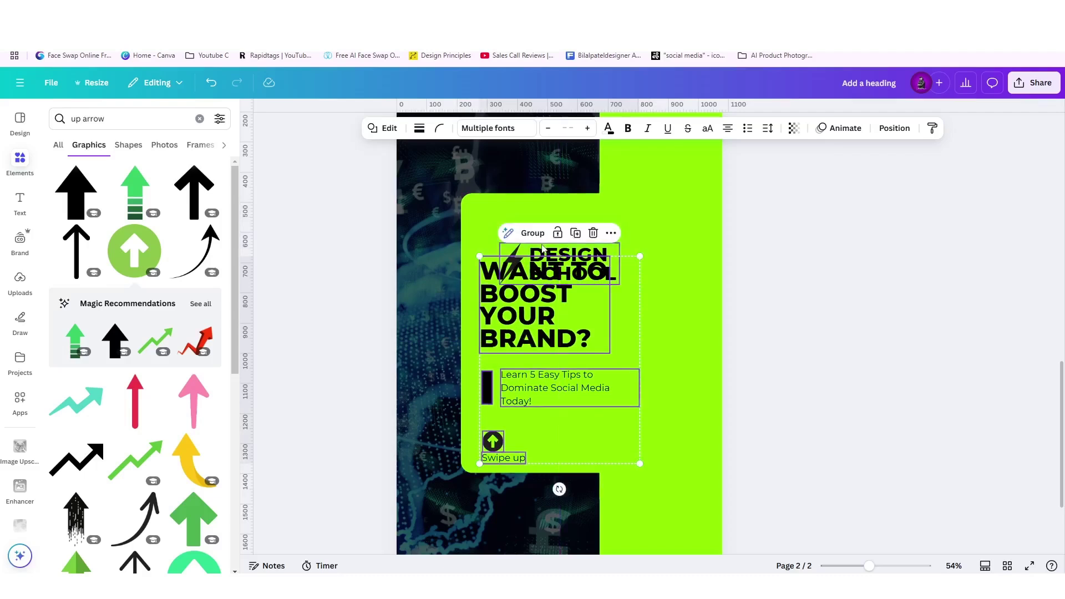
Place the logo above the headline with its text scaled down to size 19.6, and raise the content block closer to it.
left_click_drag(543, 248, 535, 220)
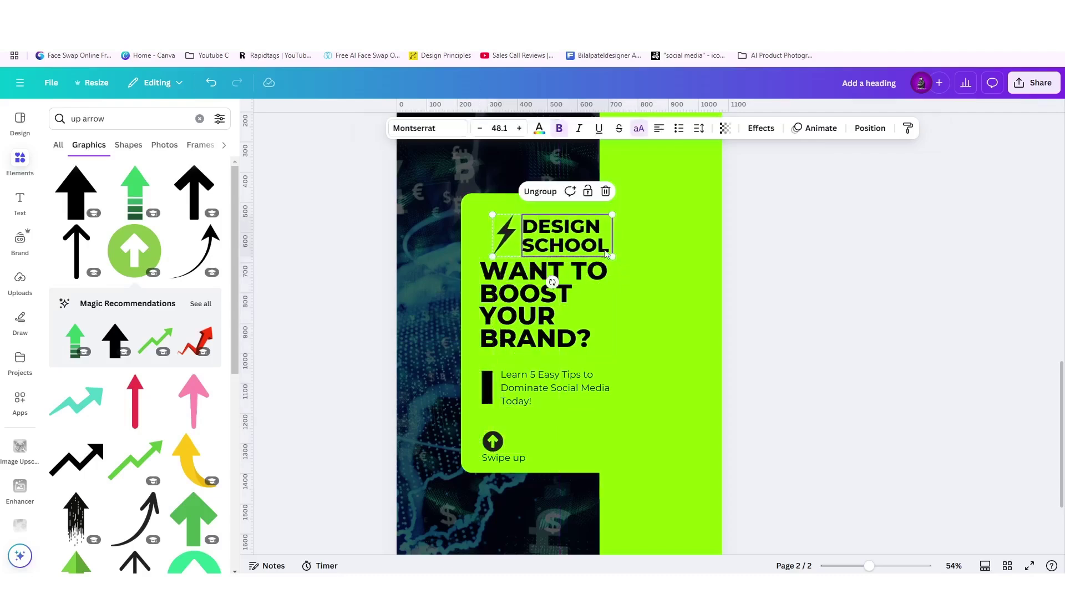
left_click_drag(613, 256, 516, 218)
left_click_drag(429, 265, 564, 469)
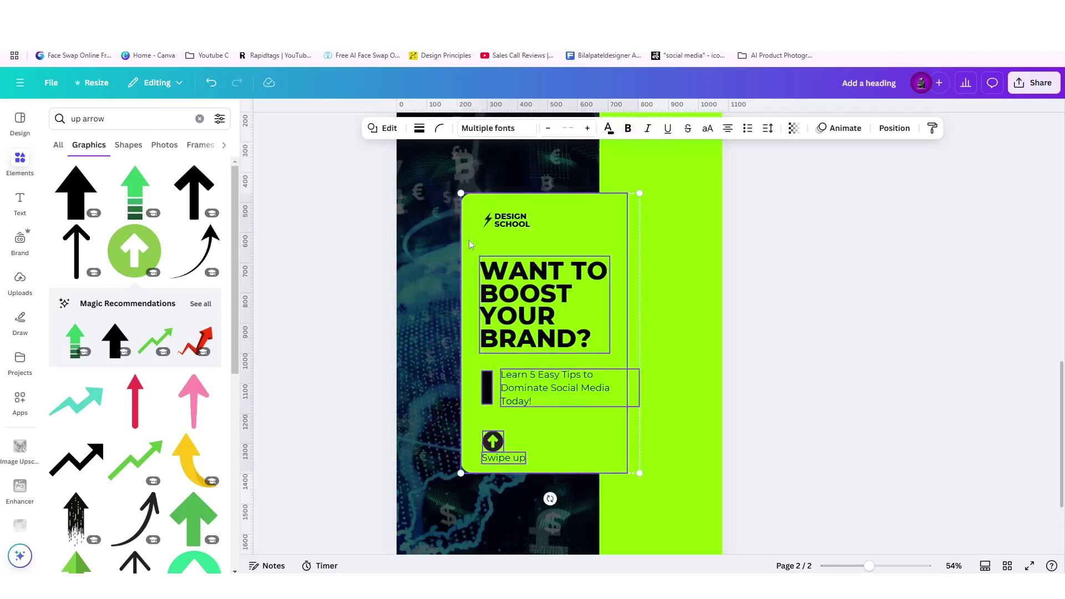
left_click_drag(534, 291, 534, 272)
Scale the logo down further until its text size is 14.3, keeping it near the headline's left edge.
left_click(509, 224)
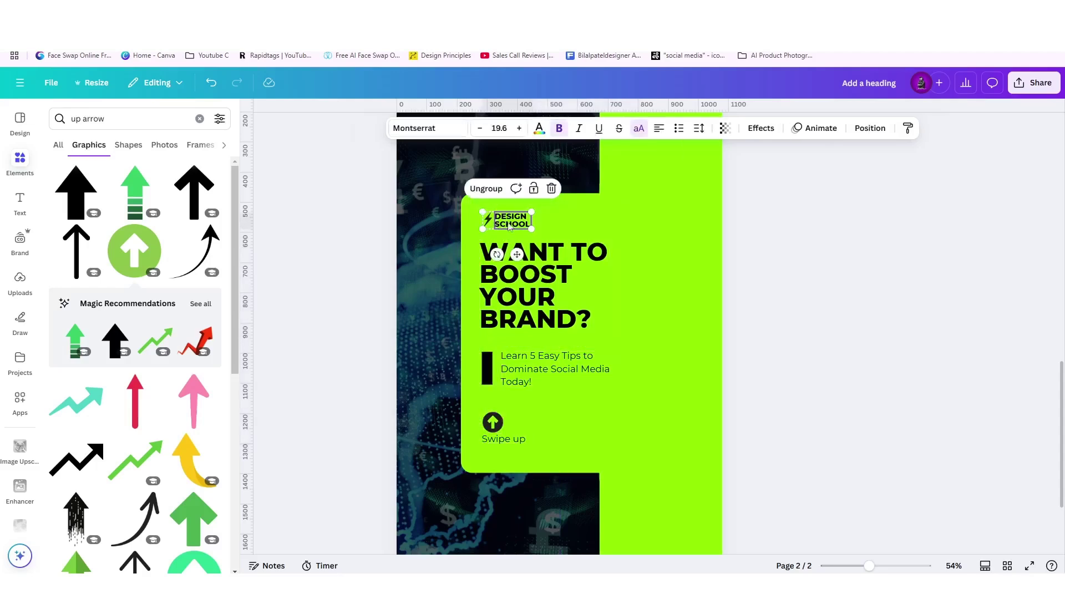
left_click_drag(529, 225, 513, 213)
scroll(527, 225, "up", 5)
scroll(513, 213, "down", 5)
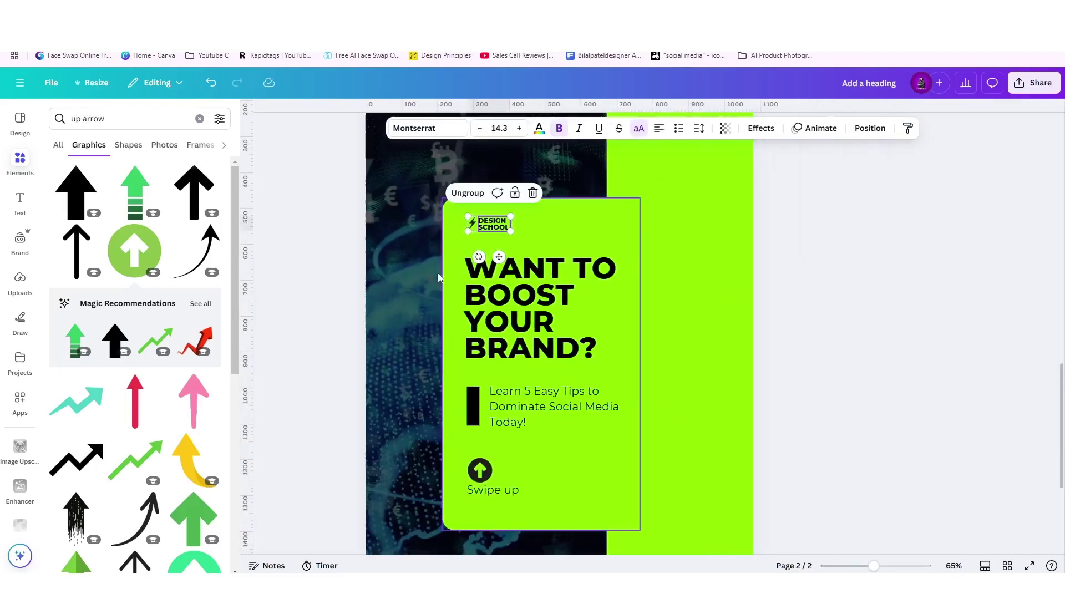
Select the green shapes with all their content and move them together slightly down and left on page 2.
left_click(480, 470)
scroll(482, 476, "down", 3)
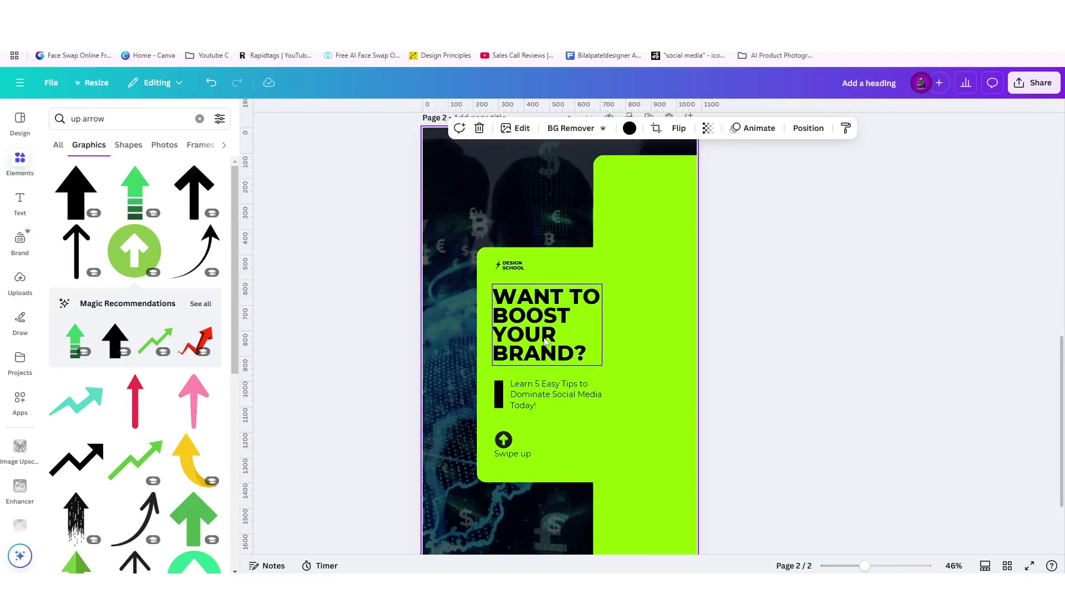
scroll(546, 343, "down", 2)
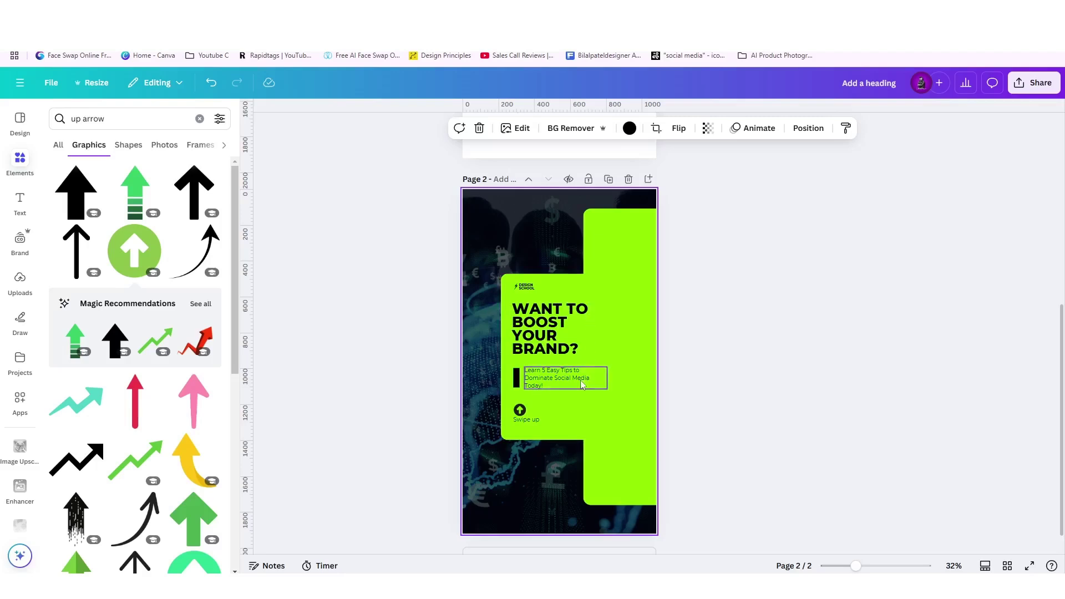
scroll(565, 348, "down", 1)
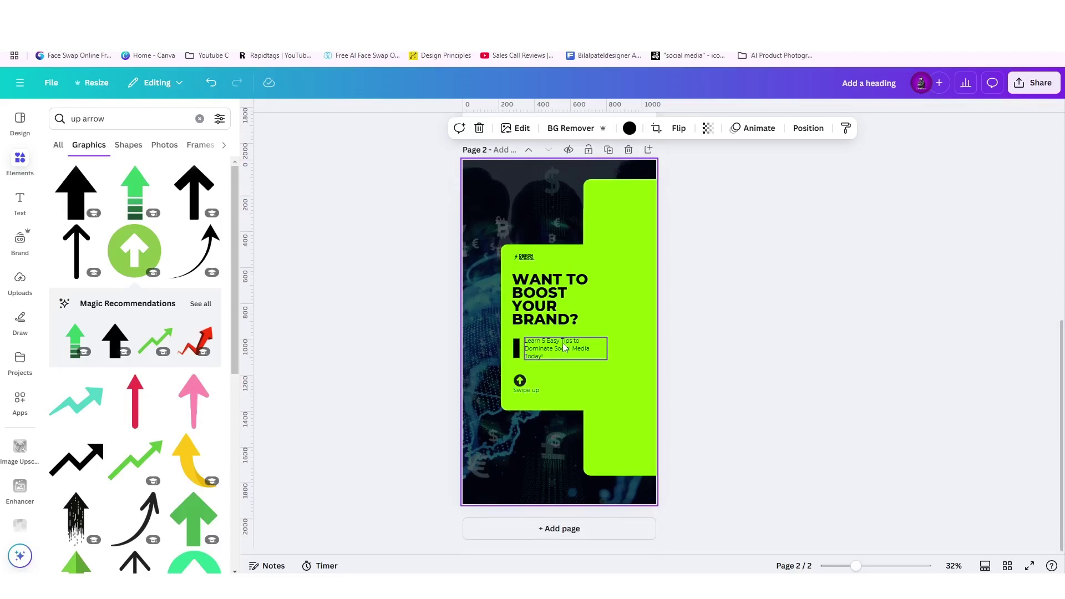
scroll(564, 348, "down", 1)
left_click_drag(514, 247, 675, 431)
left_click_drag(620, 374, 617, 382)
Duplicate page 2 for the next story and select the background photo on the copy.
left_click(487, 280)
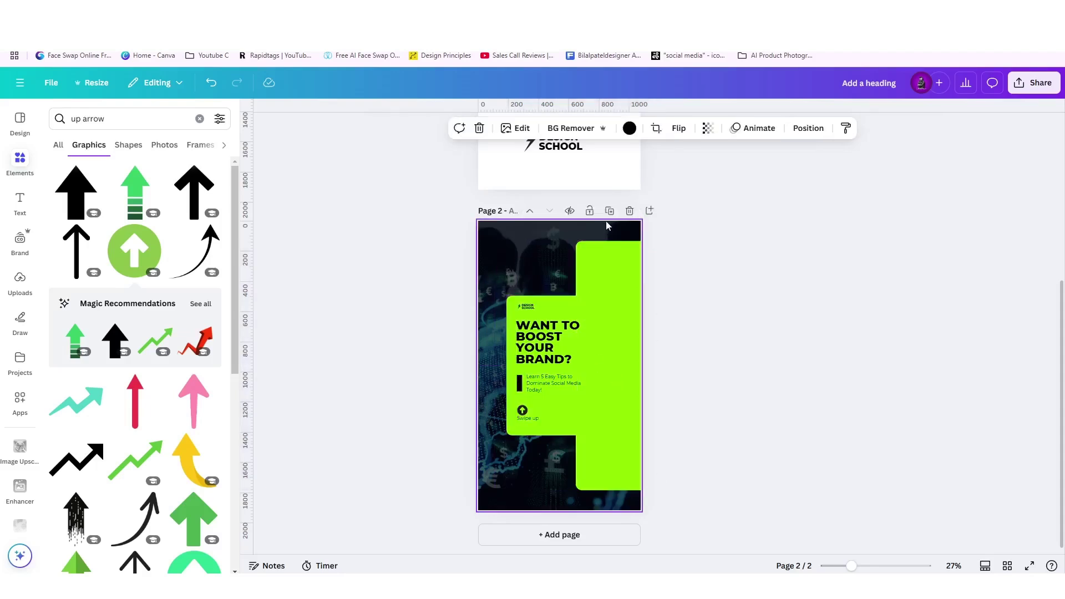
left_click(609, 213)
left_click(536, 242)
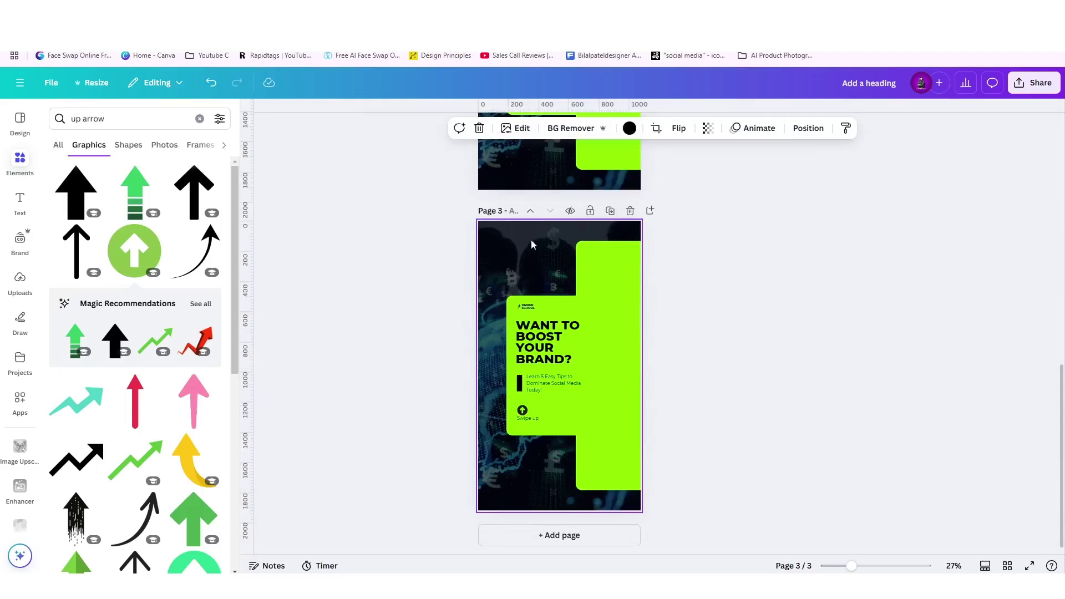
Search the photo library for "city" and browse down to the portrait shot of a skyline at dusk.
left_click(89, 118)
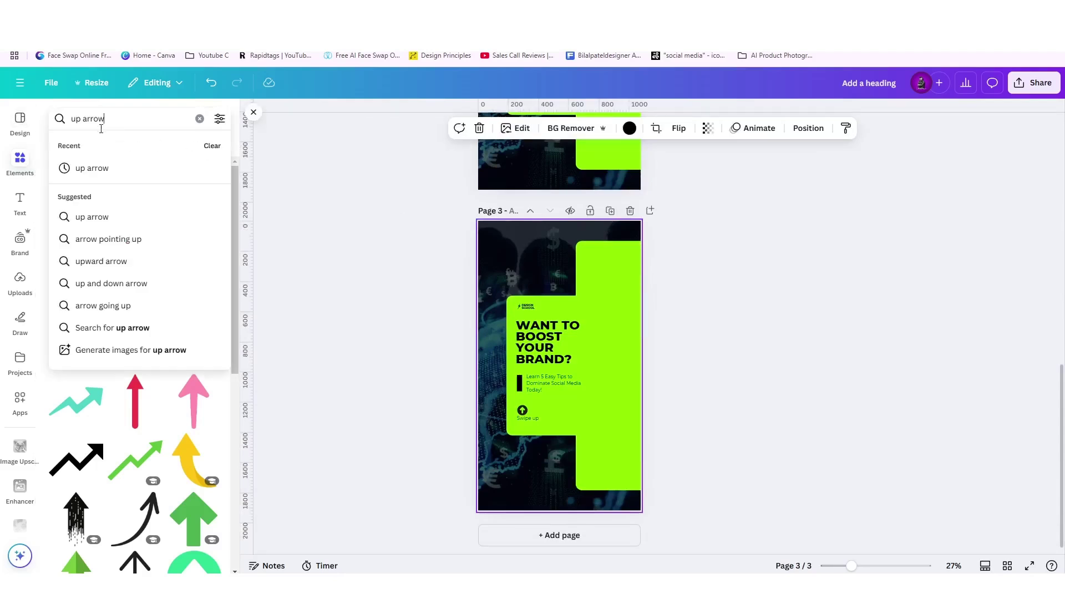
type("city")
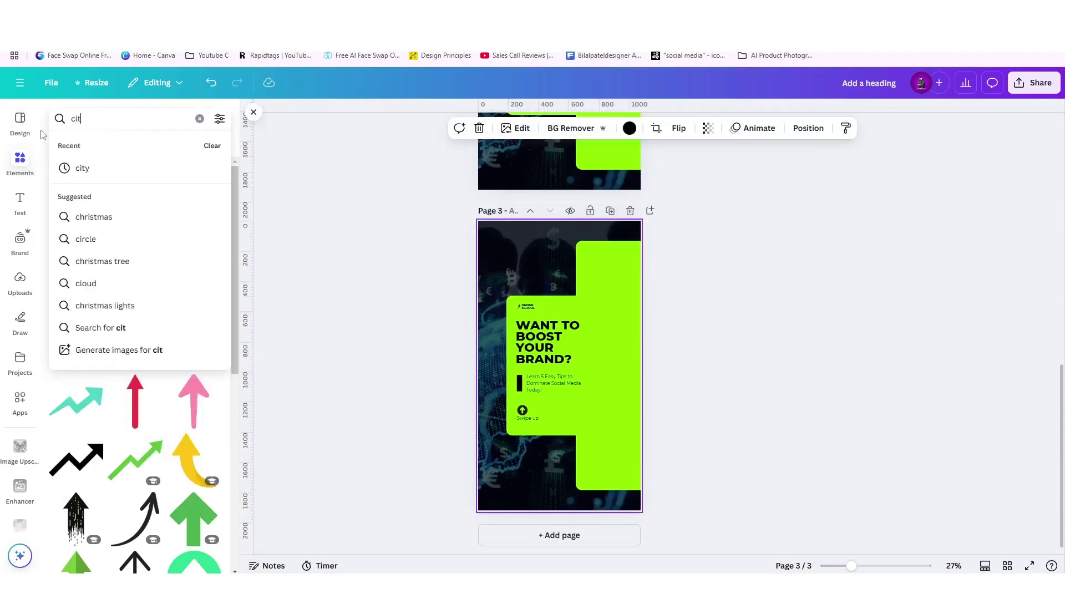
key("Return")
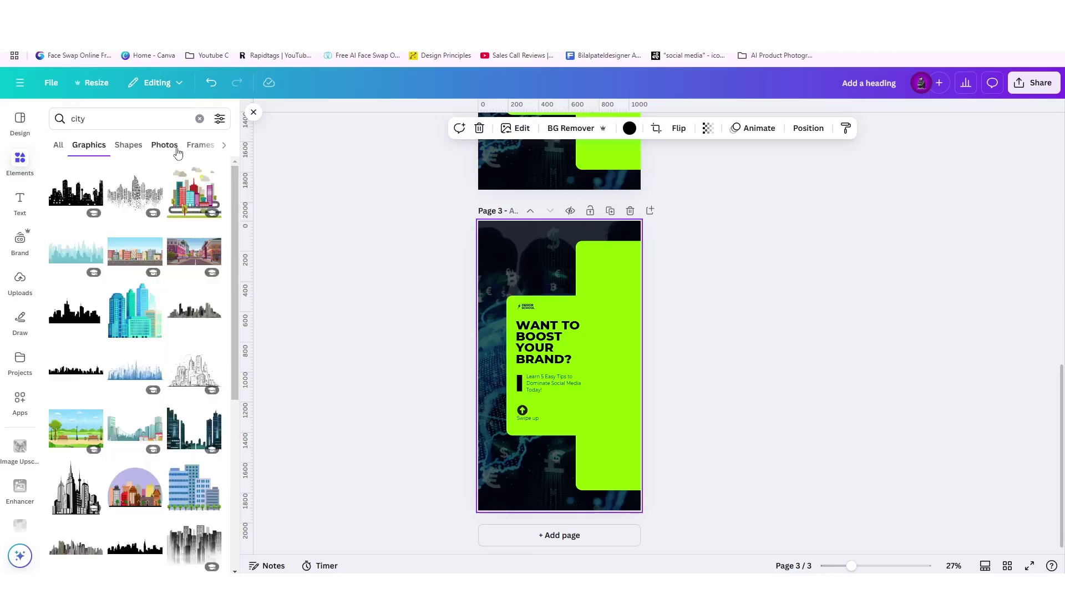
left_click(165, 145)
scroll(167, 463, "down", 10)
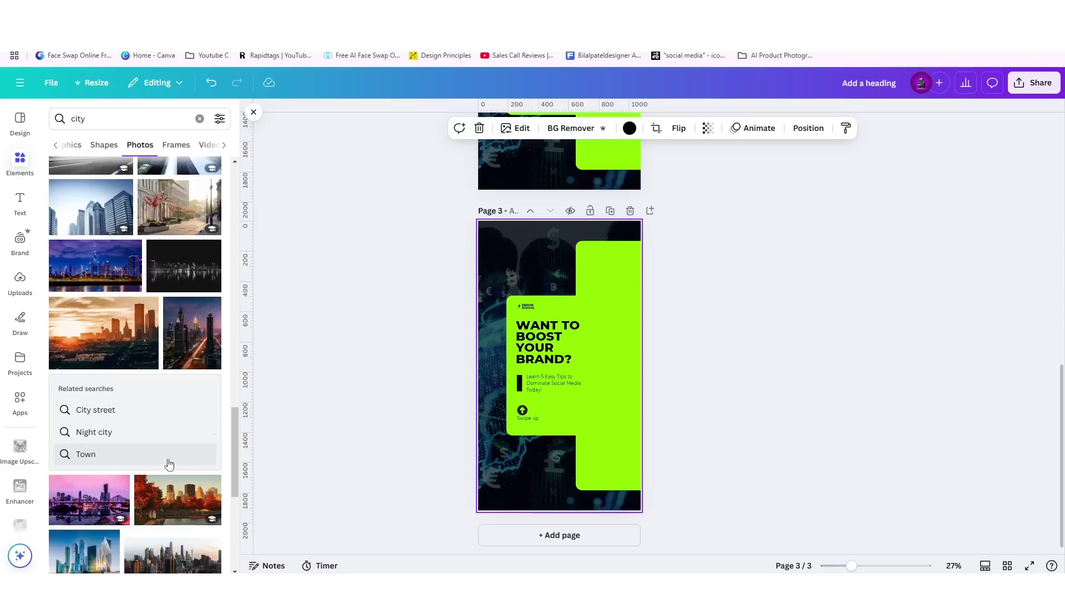
scroll(169, 463, "down", 3)
scroll(169, 464, "up", 2)
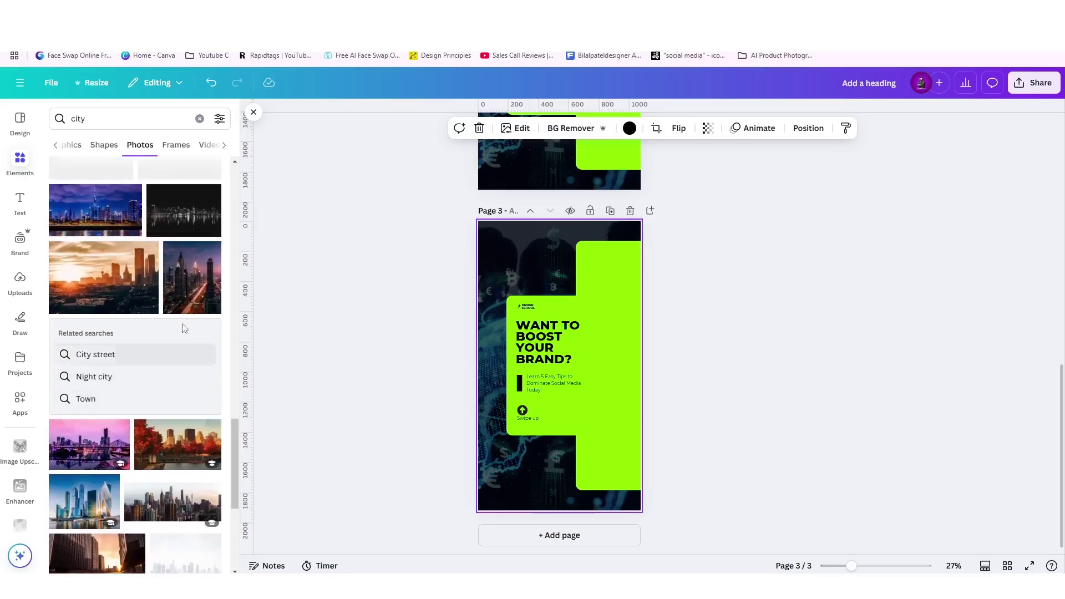
Replace the page 3 background with the dusk city skyline photo and set its transparency to 46.
left_click(198, 299)
right_click(606, 344)
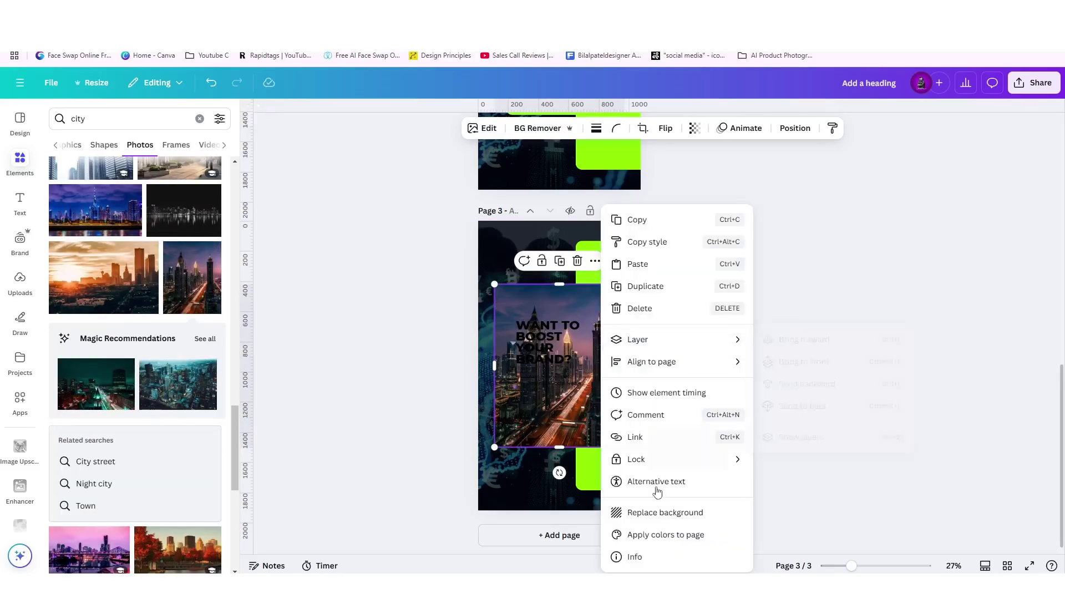
left_click(670, 513)
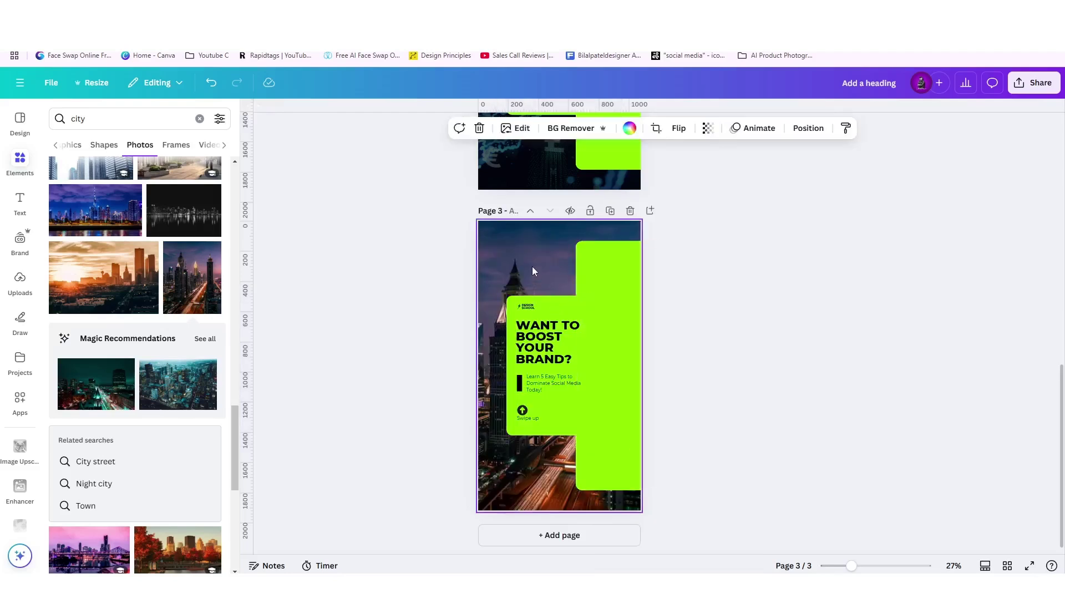
left_click(707, 128)
left_click_drag(701, 174, 691, 183)
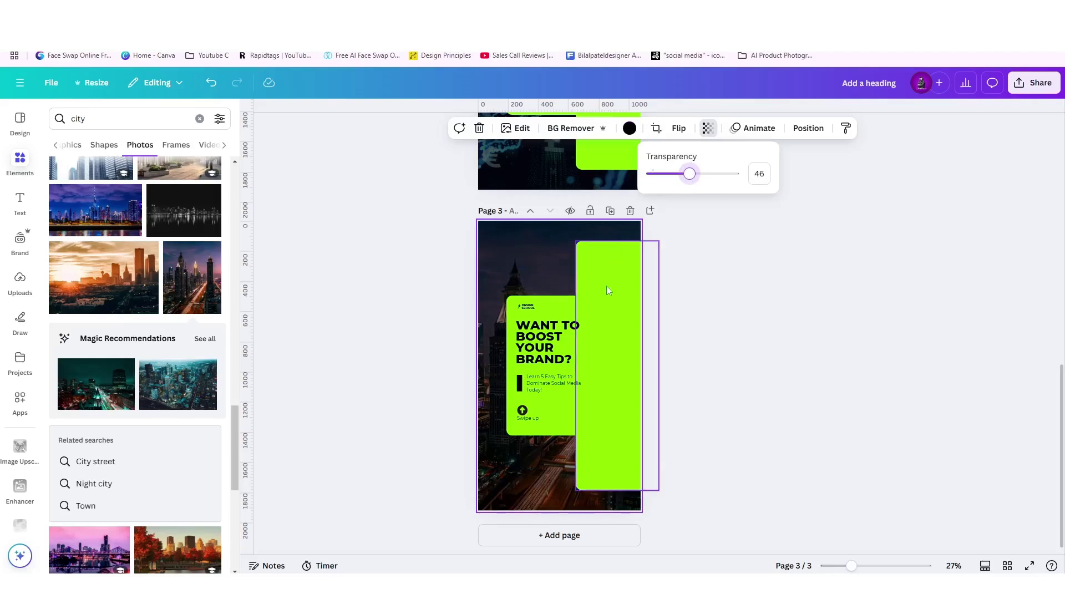
Rearrange the two green shapes on page 3 into an overlapping stagger, one from the page's upper left and one reaching its lower right.
left_click_drag(606, 285, 515, 181)
left_click_drag(581, 427, 615, 511)
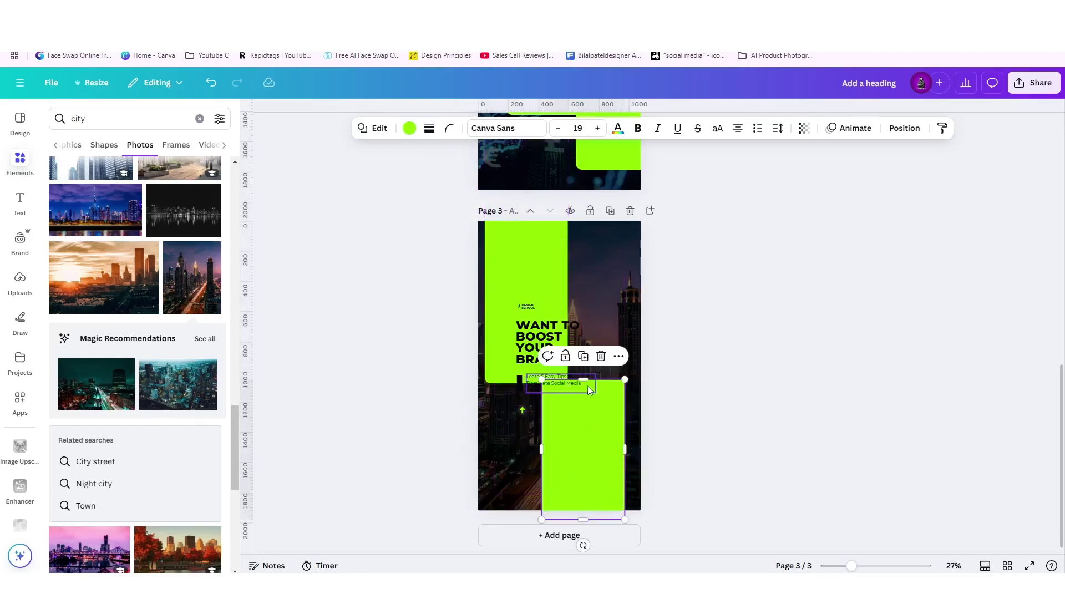
left_click_drag(587, 385, 590, 317)
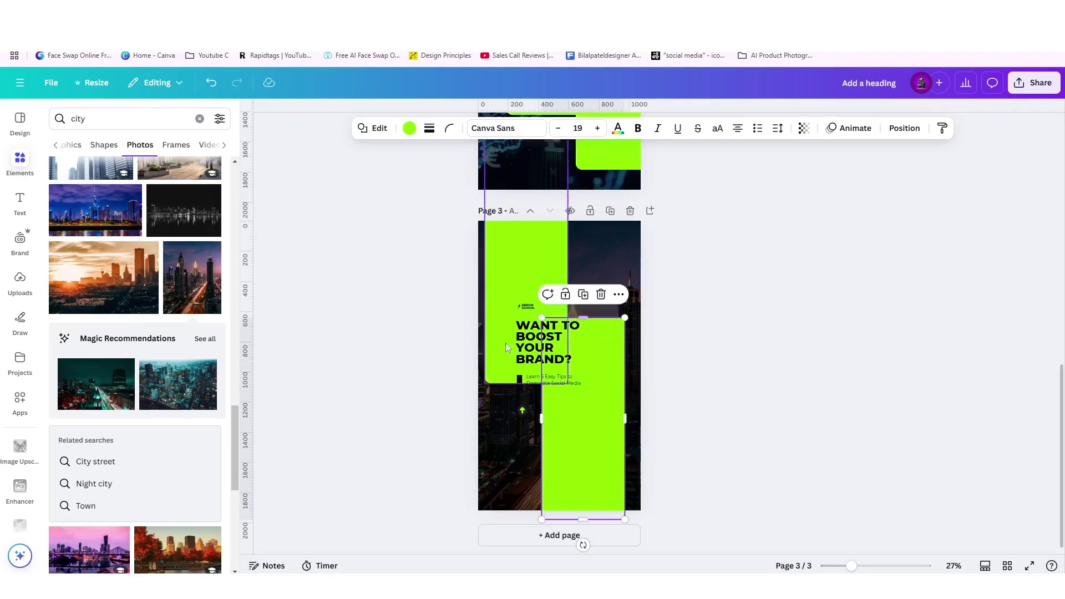
left_click(494, 358)
left_click_drag(509, 384, 510, 398)
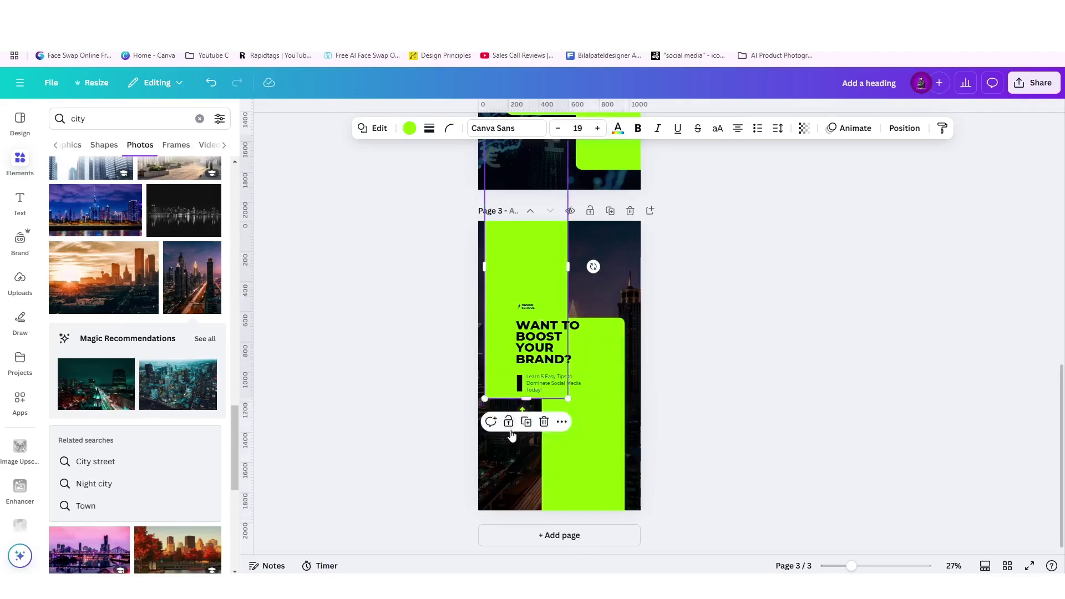
left_click(596, 442, "shift")
left_click_drag(596, 442, 602, 437)
left_click(772, 437)
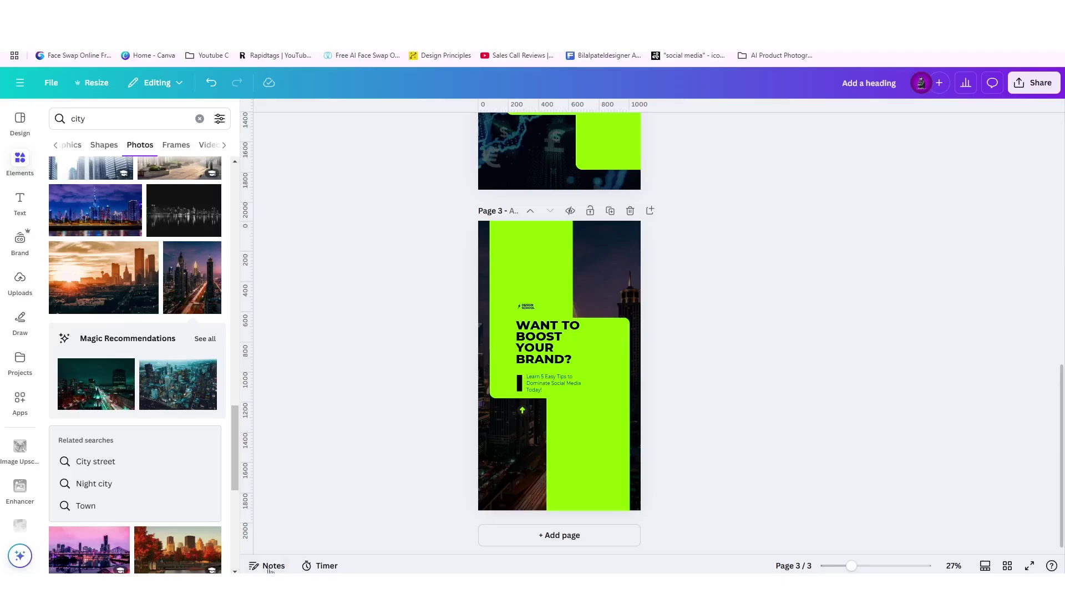
Copy the second headline from ChatGPT and replace the page 3 headline in Canva with "Struggling with Content Ideas?".
key("alt+Tab")
scroll(423, 436, "down", 1)
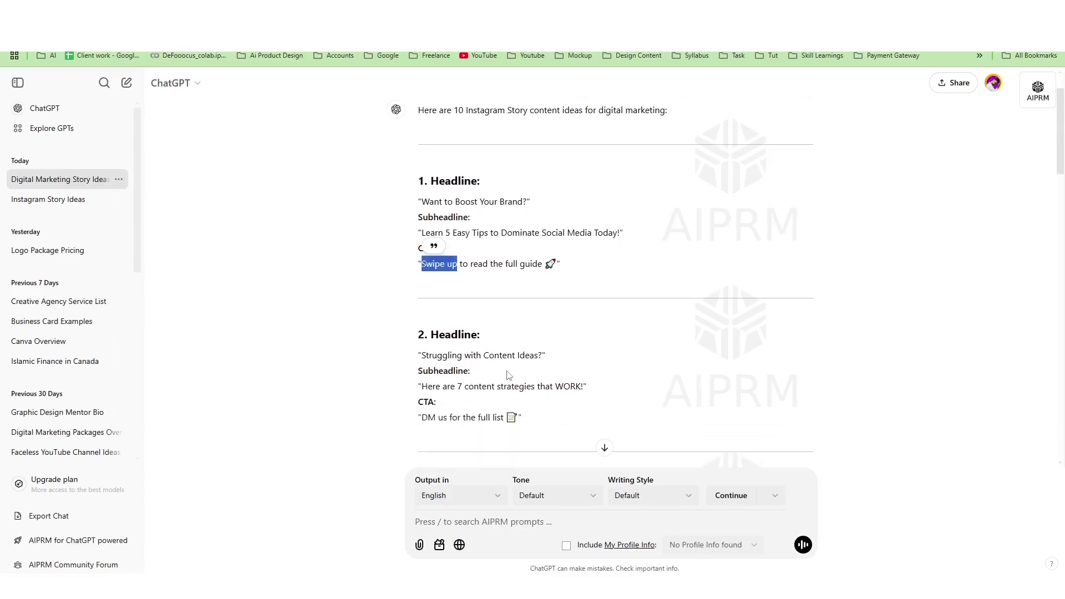
left_click_drag(421, 356, 546, 355)
key("ctrl+c")
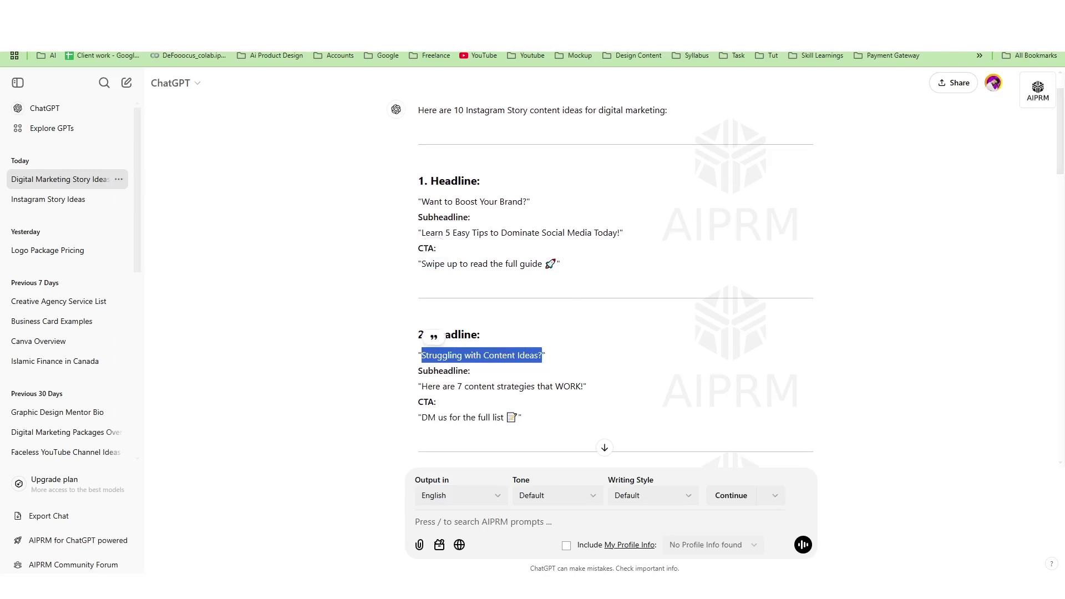
key("alt+Tab")
double_click(543, 343)
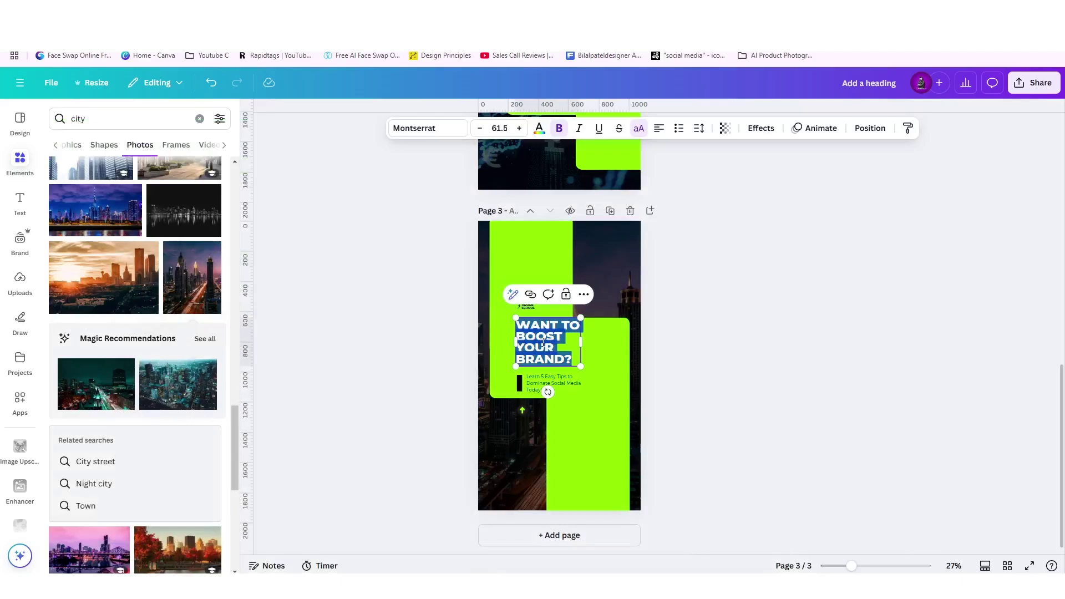
key("ctrl+v")
Widen the headline box to about 756 wide, center-align and reposition it over the green shapes, and center the logo above it.
scroll(586, 341, "up", 5)
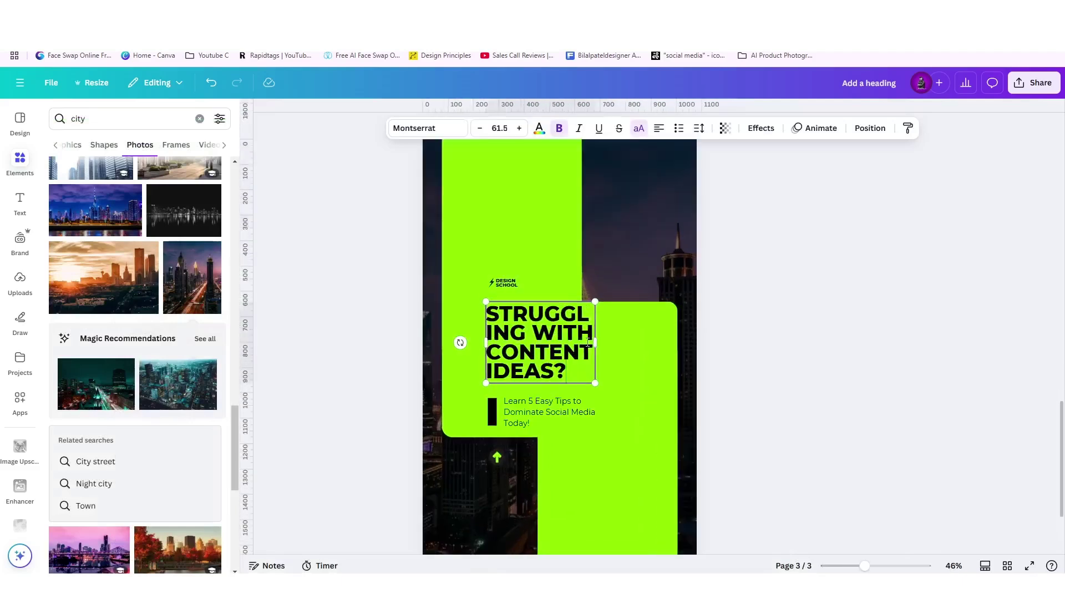
left_click_drag(601, 342, 702, 345)
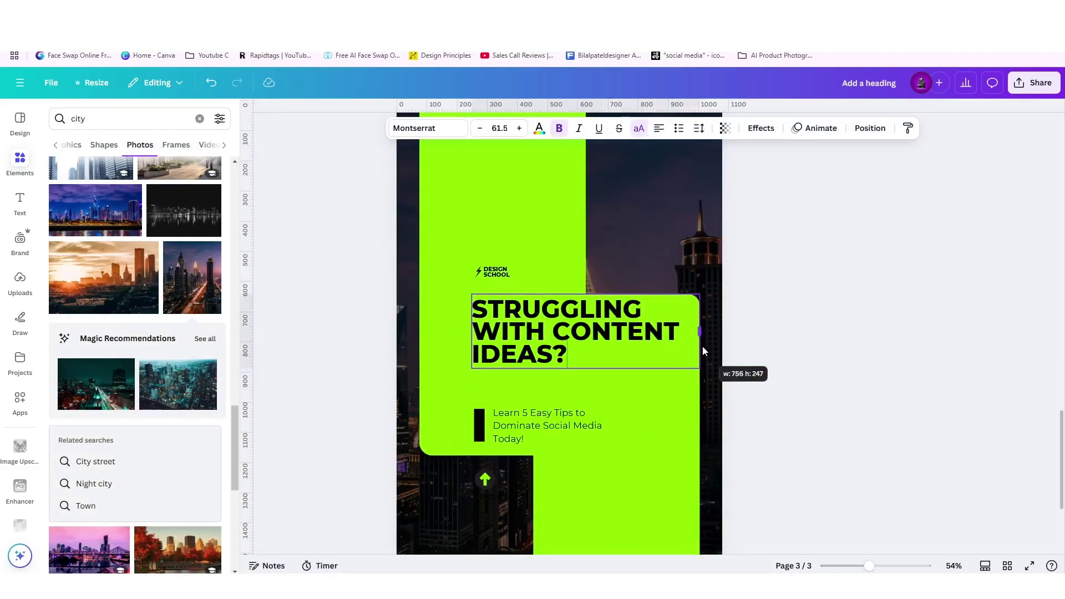
left_click(817, 298)
left_click(642, 339)
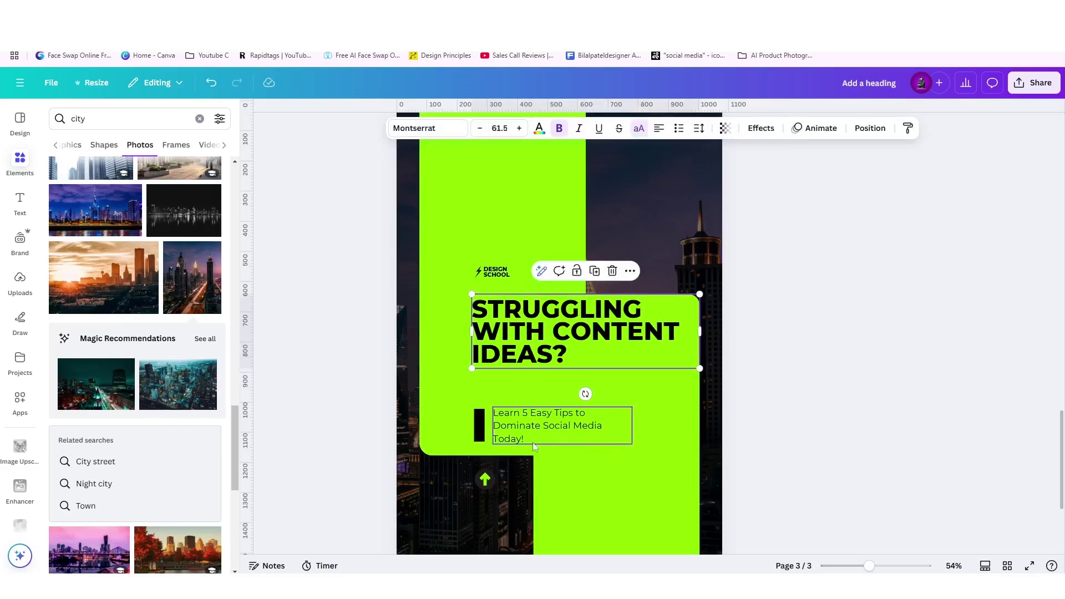
left_click(659, 128)
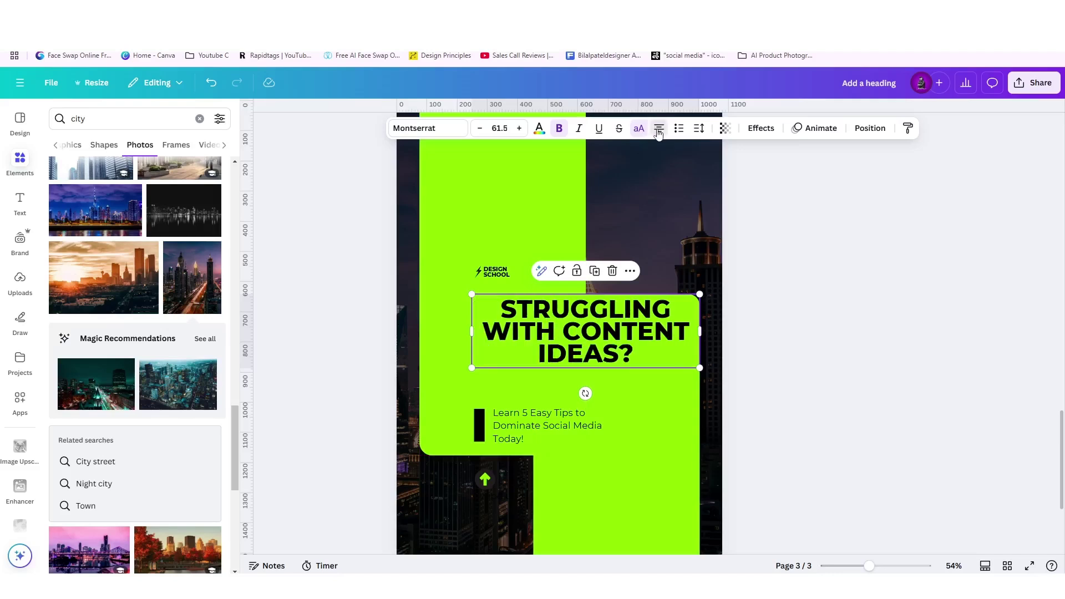
left_click_drag(616, 336, 593, 347)
left_click(493, 272)
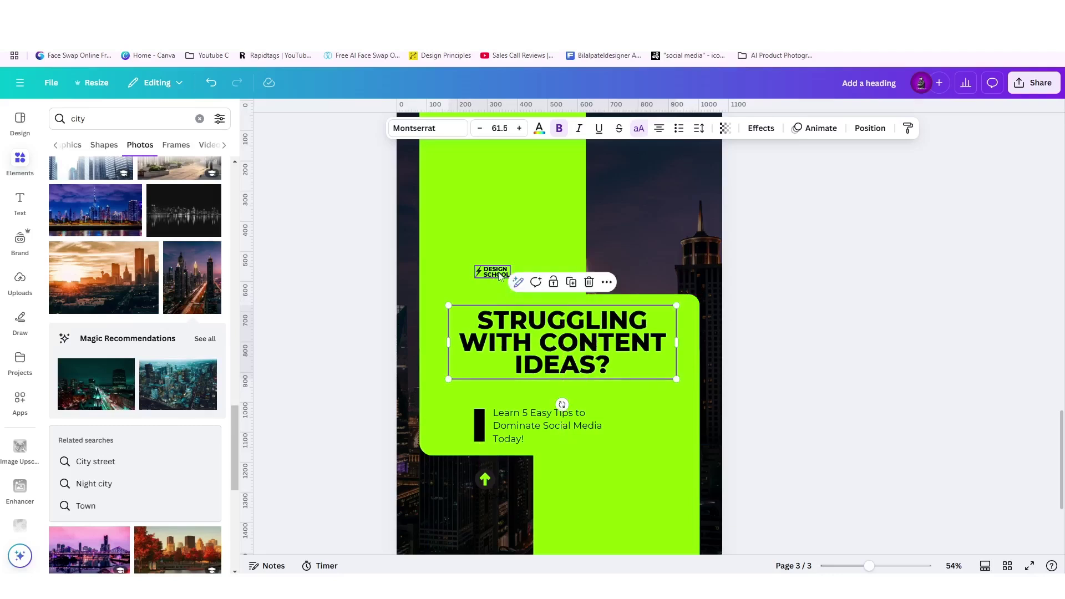
left_click_drag(493, 272, 568, 286)
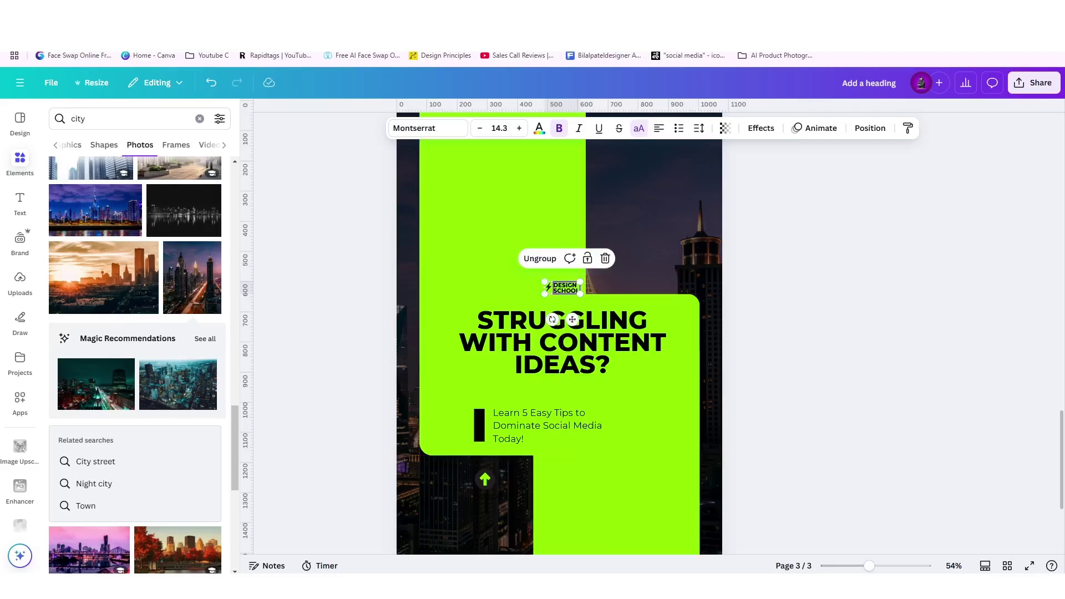
Replace the subheadline with ChatGPT's "Here are 7 content strategies that WORK!" and fit it on one line centered below the headline.
key("alt+Tab")
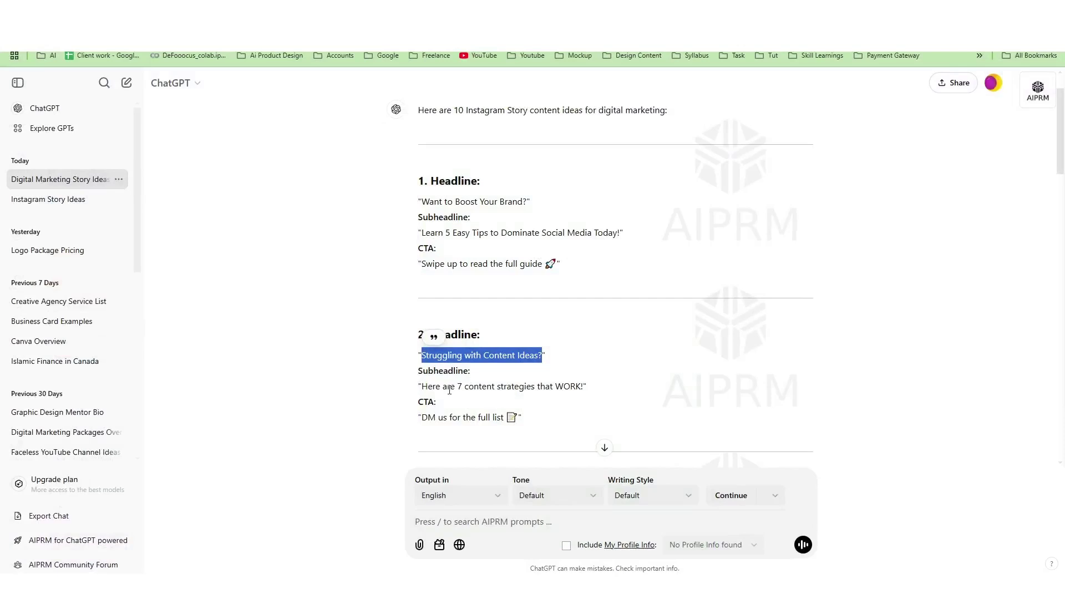
left_click_drag(423, 383, 584, 387)
key("ctrl+c")
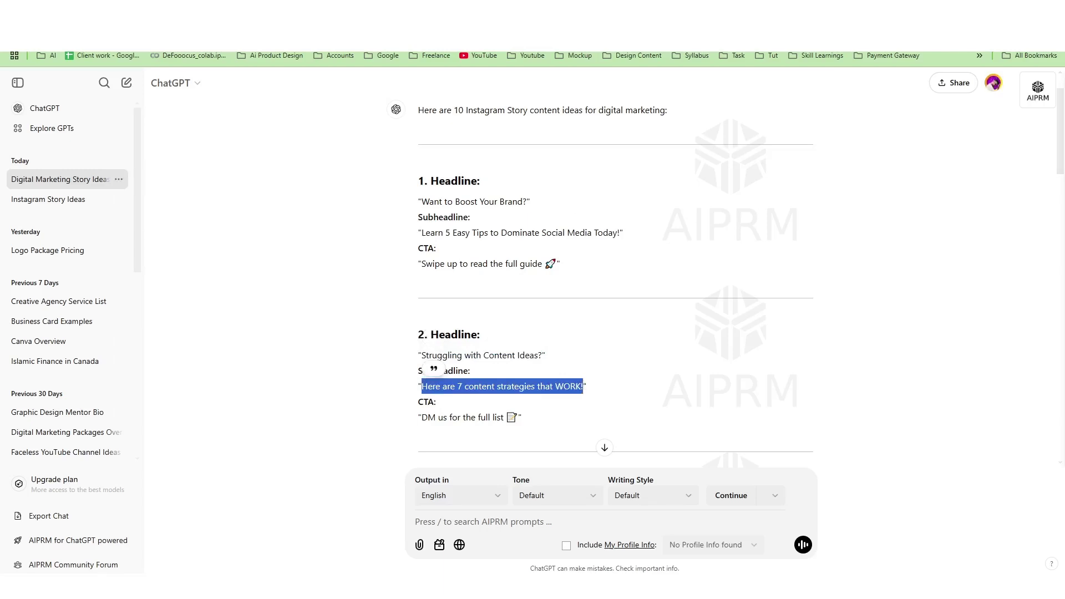
key("alt+Tab")
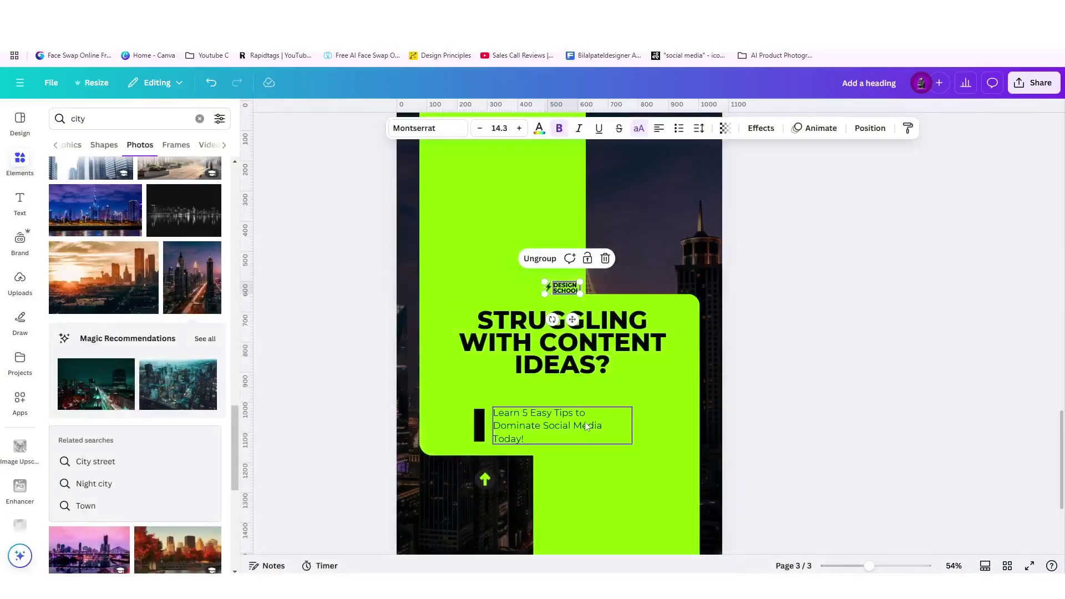
double_click(594, 399)
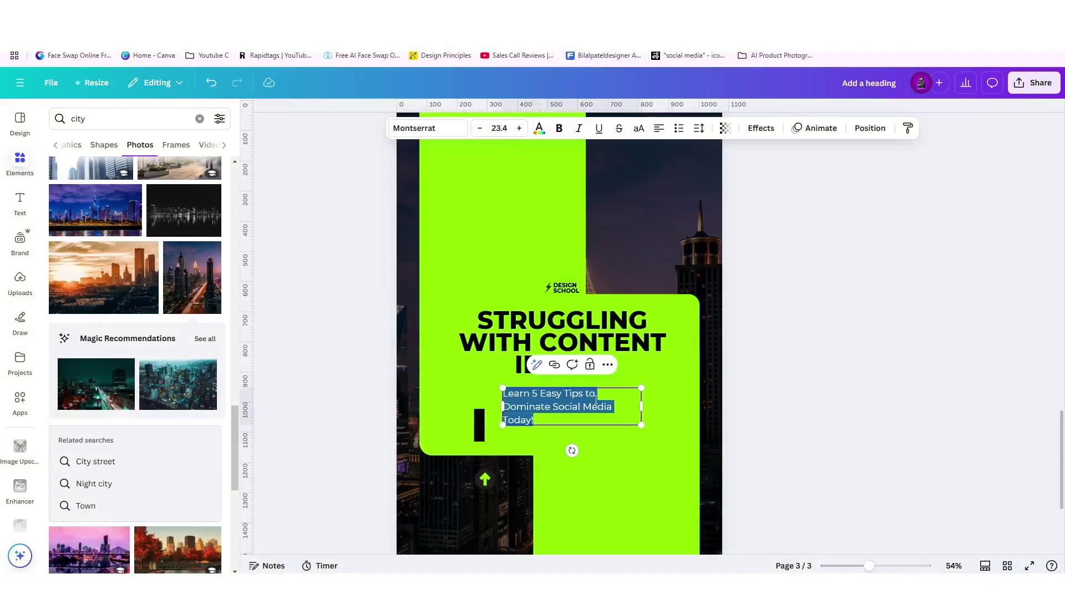
key("ctrl+v")
left_click(796, 404)
left_click(603, 397)
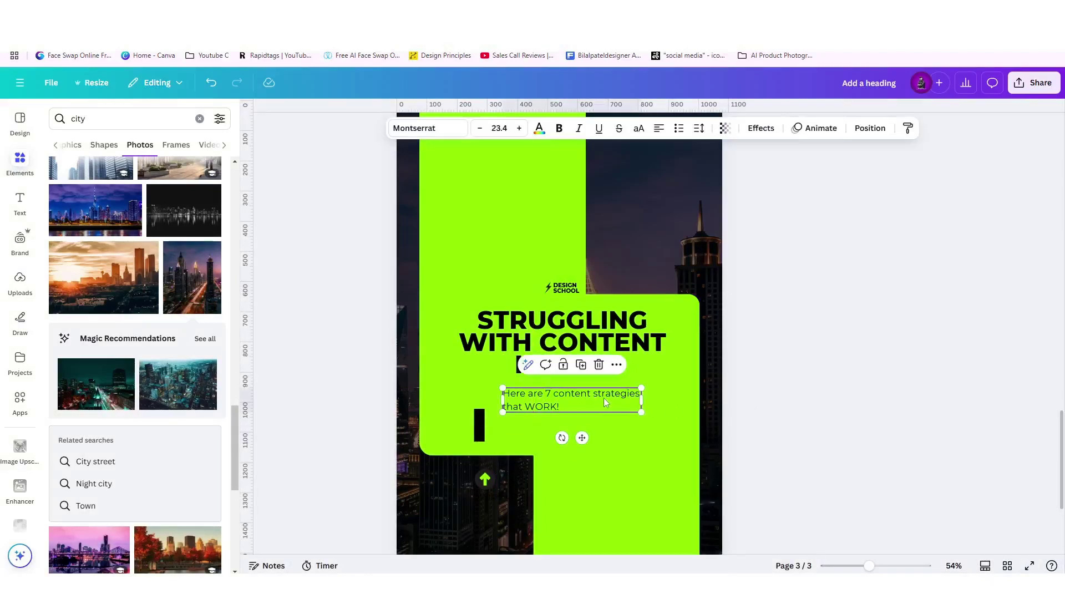
left_click_drag(641, 399, 618, 389)
Reshape the vertical black bar into a wide button-like rectangle centered below the subheadline.
left_click(480, 425)
left_click_drag(484, 425, 606, 417)
scroll(601, 421, "up", 5, "ctrl")
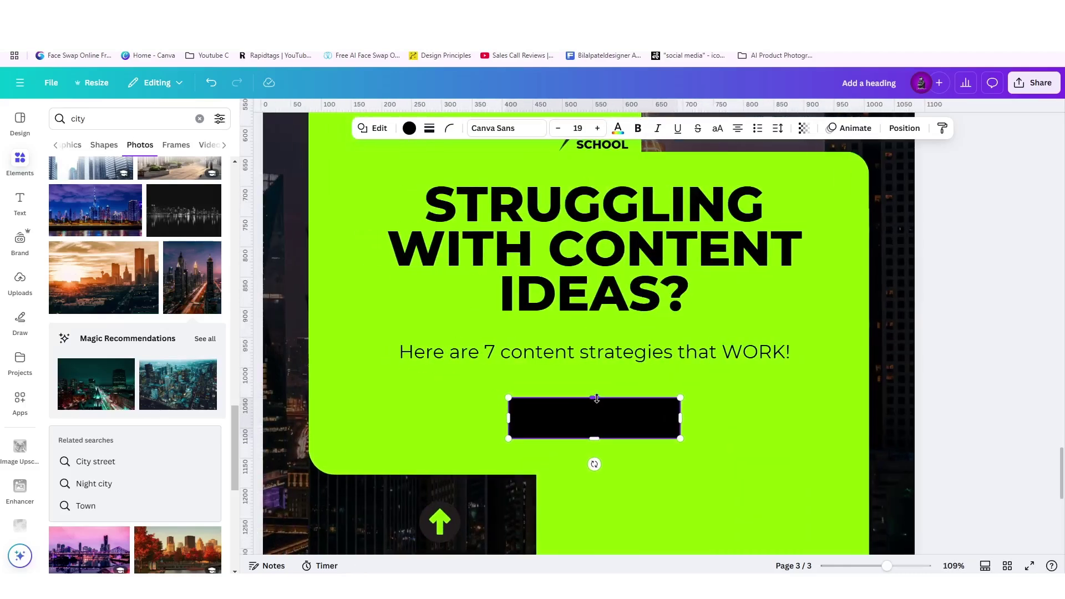
left_click_drag(596, 399, 593, 396)
Duplicate the subheadline text and change the copy to read "DM Us".
left_click(575, 354)
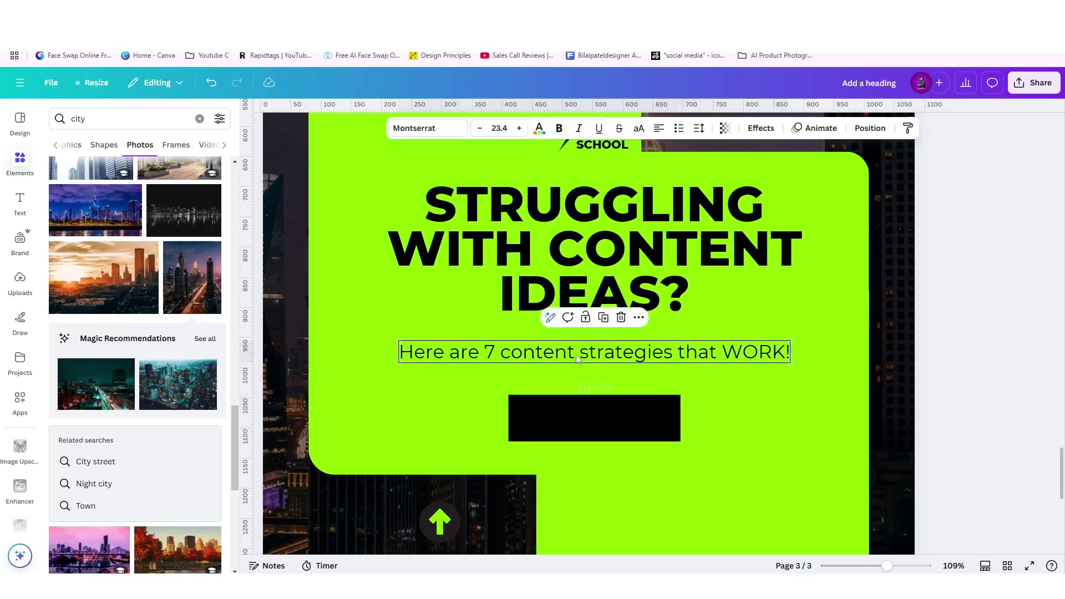
left_click_drag(576, 355, 574, 378, "alt")
double_click(573, 375)
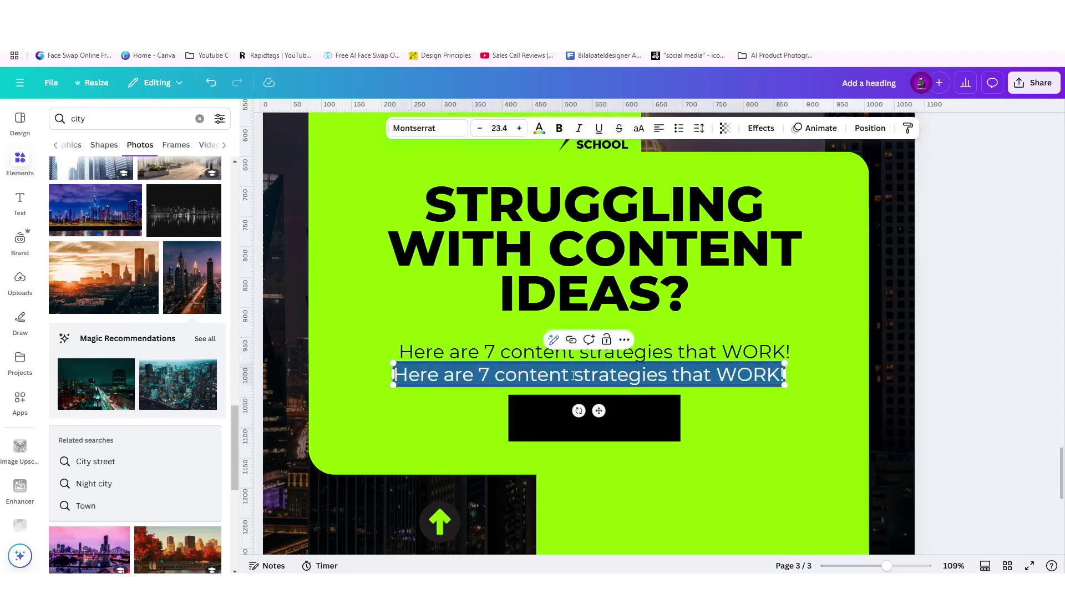
key("BackSpace")
type("DM ")
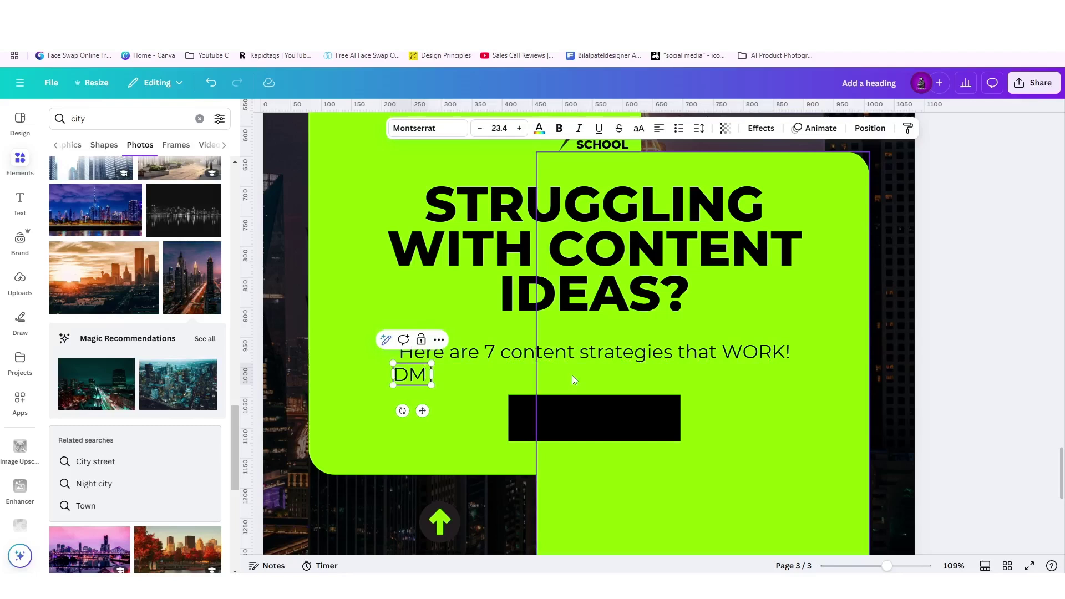
type("Us")
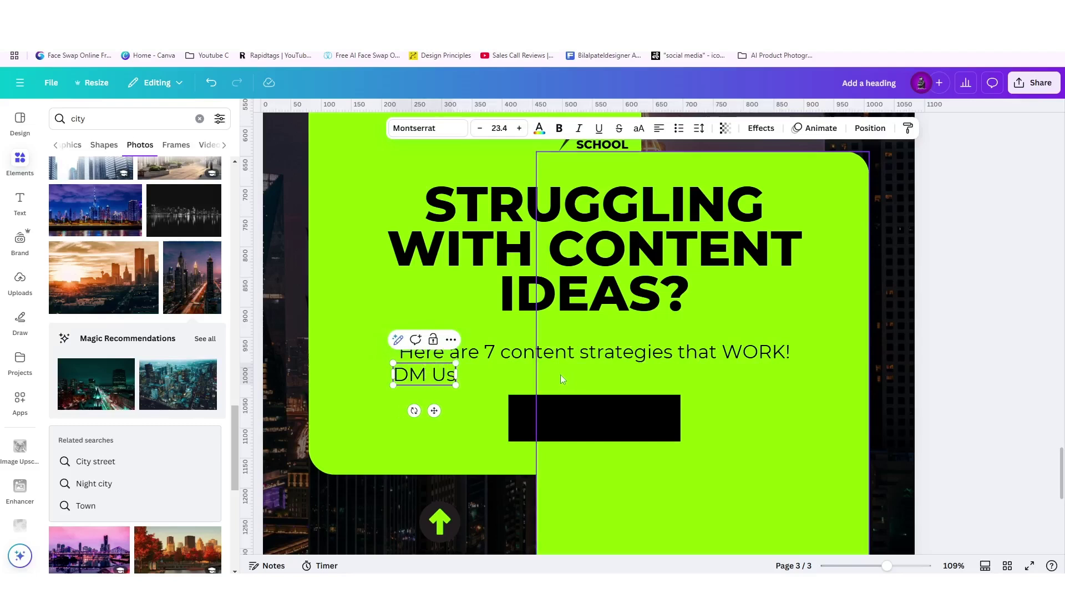
left_click(377, 401)
Place the "DM Us" text on the black rectangle, color it lime green and center it.
left_click_drag(426, 377, 593, 421)
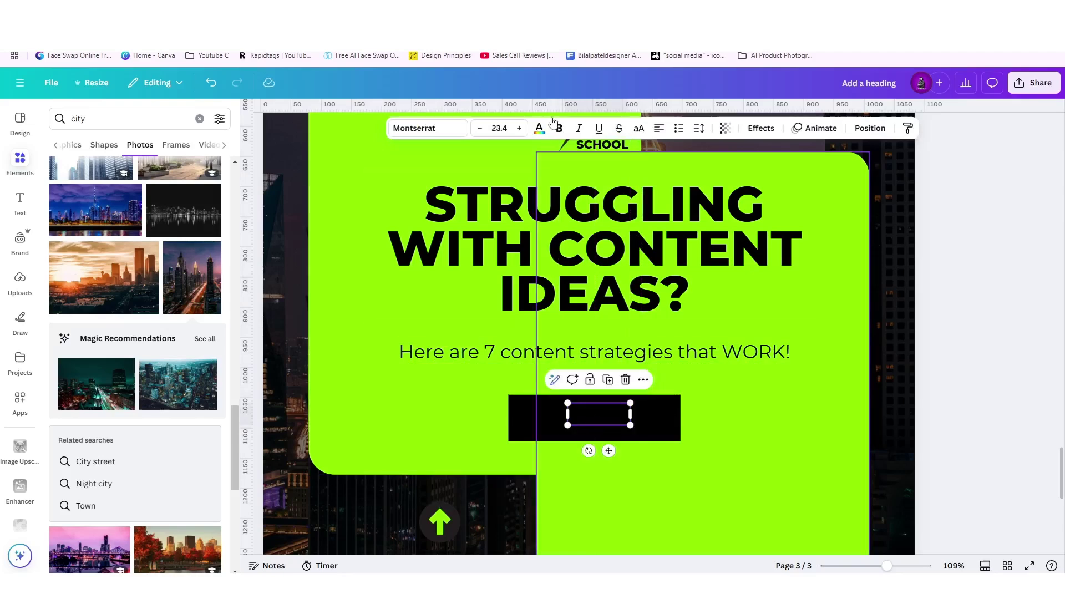
left_click(538, 128)
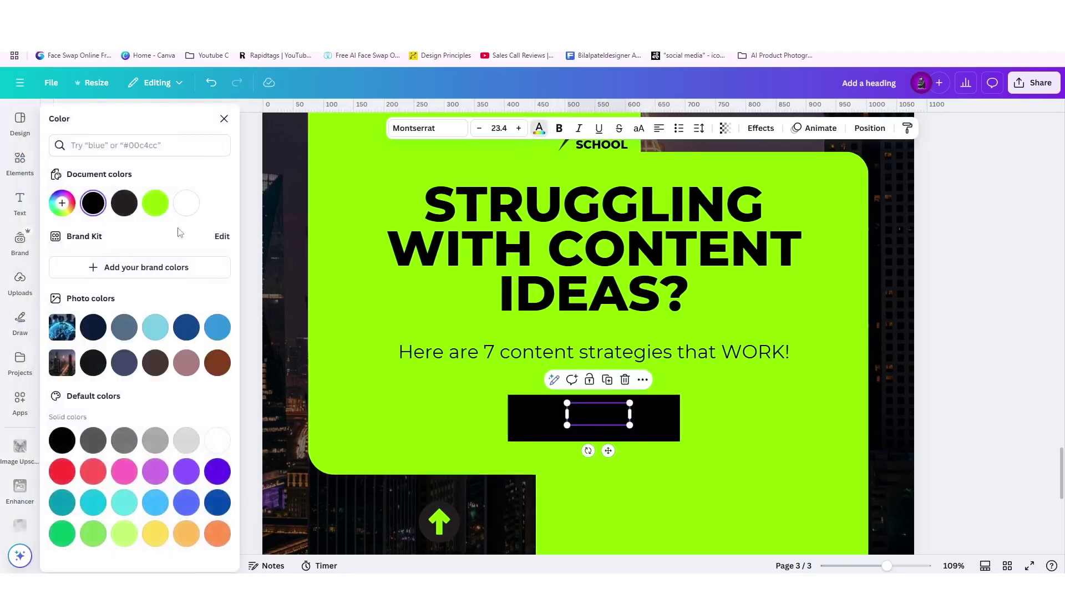
left_click(155, 203)
left_click_drag(598, 415, 598, 421)
Round the corners of the black "DM Us" button.
left_click(653, 415)
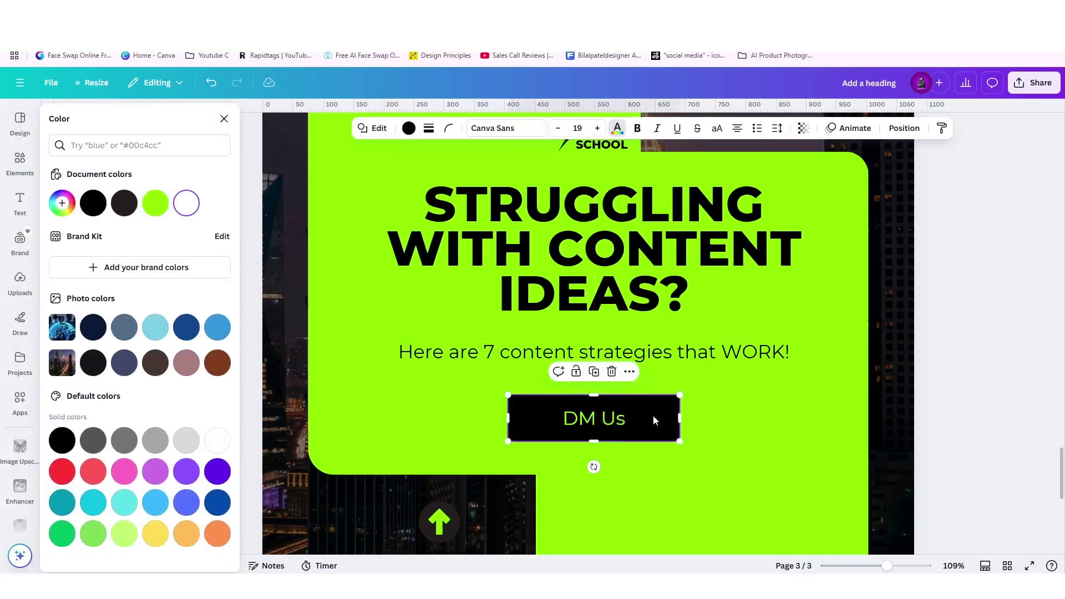
left_click(449, 128)
left_click_drag(393, 174, 571, 190)
scroll(571, 191, "down", 6)
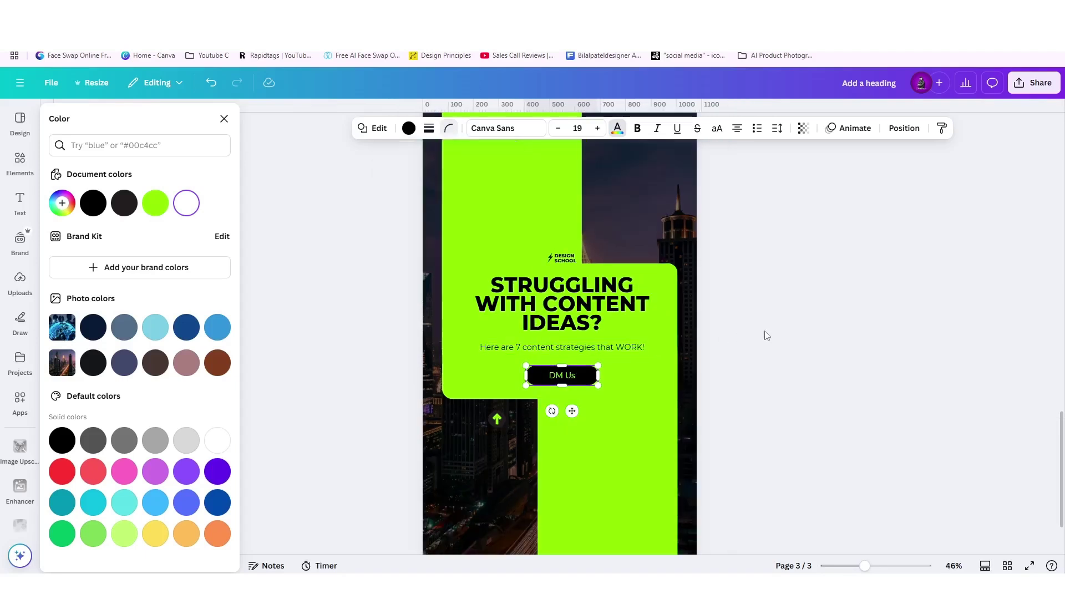
Widen the upper green rectangle slightly to the right and the lower one to the left, making the lower about 598 wide.
left_click(594, 203)
left_click_drag(584, 180, 593, 180)
left_click(566, 473)
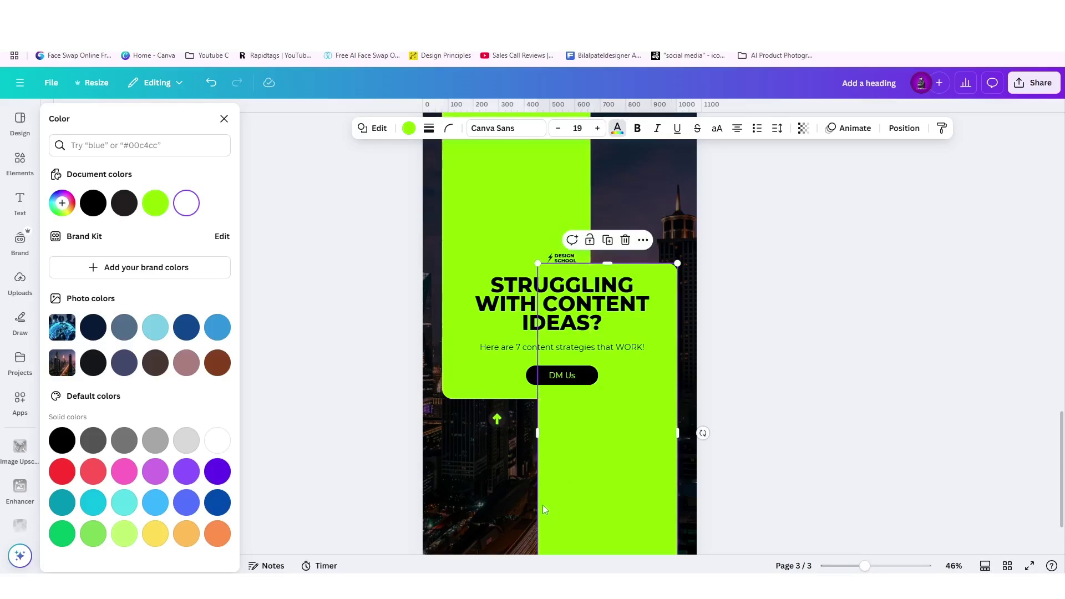
left_click_drag(537, 435, 527, 435)
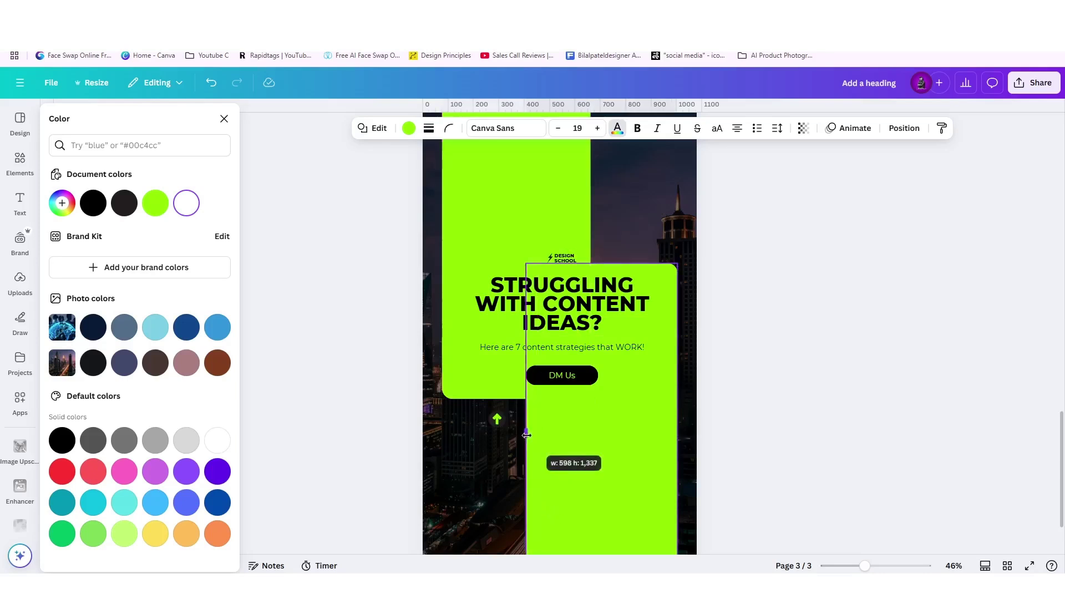
left_click(491, 459)
Place copies of the green rectangle partly off page 3, covering only small areas of its upper-right and lower-left corners.
scroll(492, 458, "down", 3)
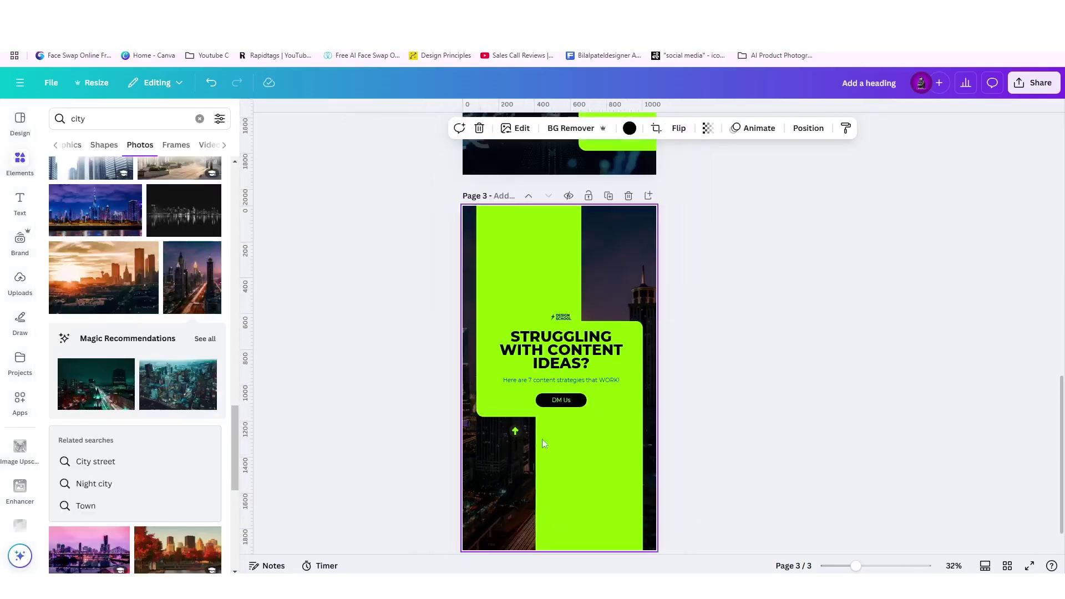
left_click_drag(545, 281, 693, 101)
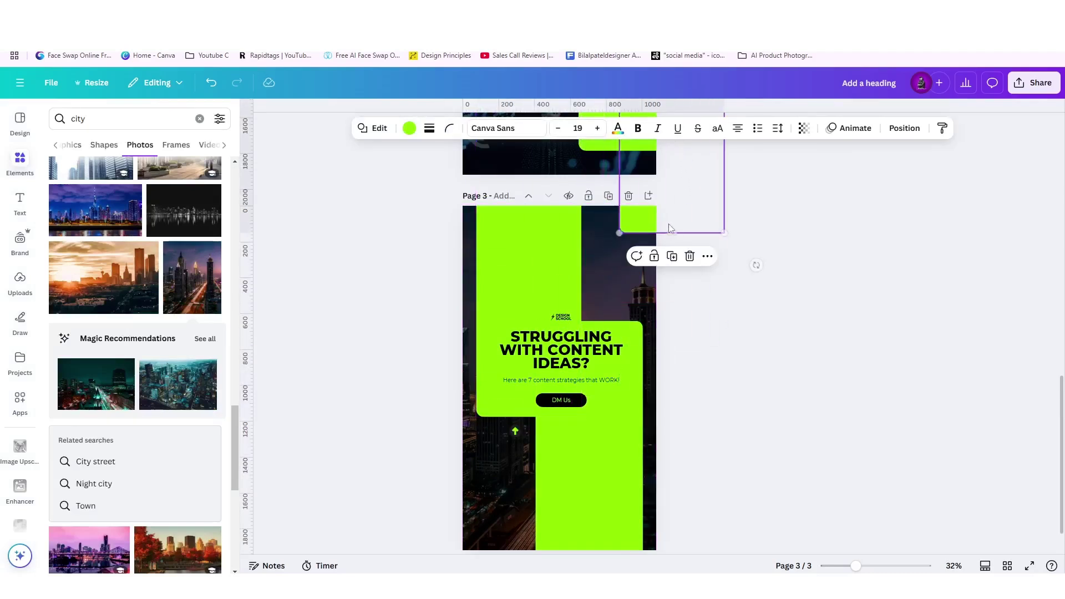
left_click_drag(652, 228, 435, 529)
scroll(482, 388, "down", 1)
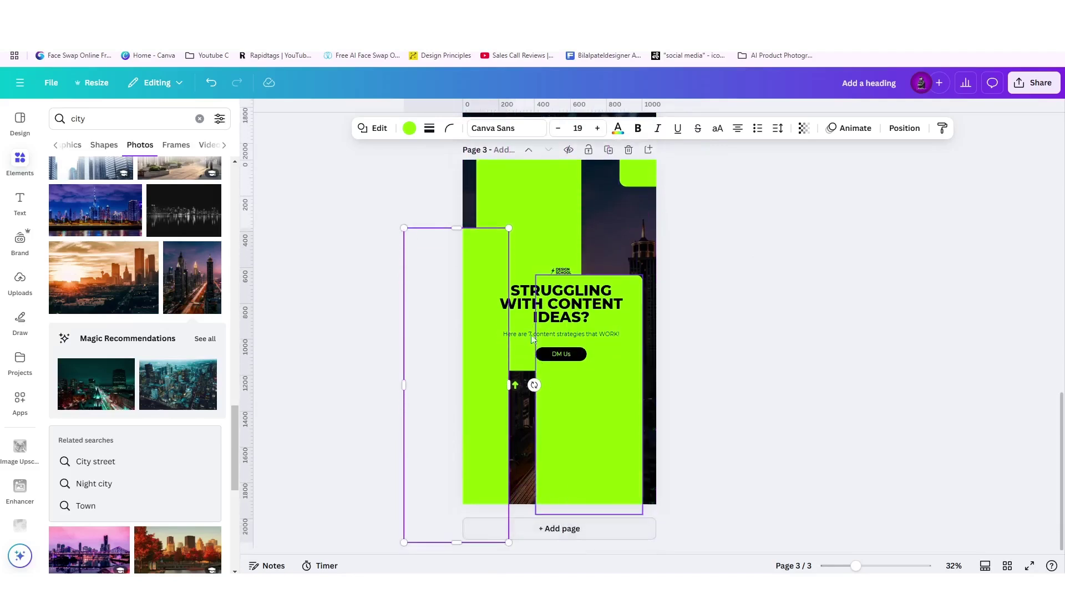
left_click_drag(482, 239, 479, 473)
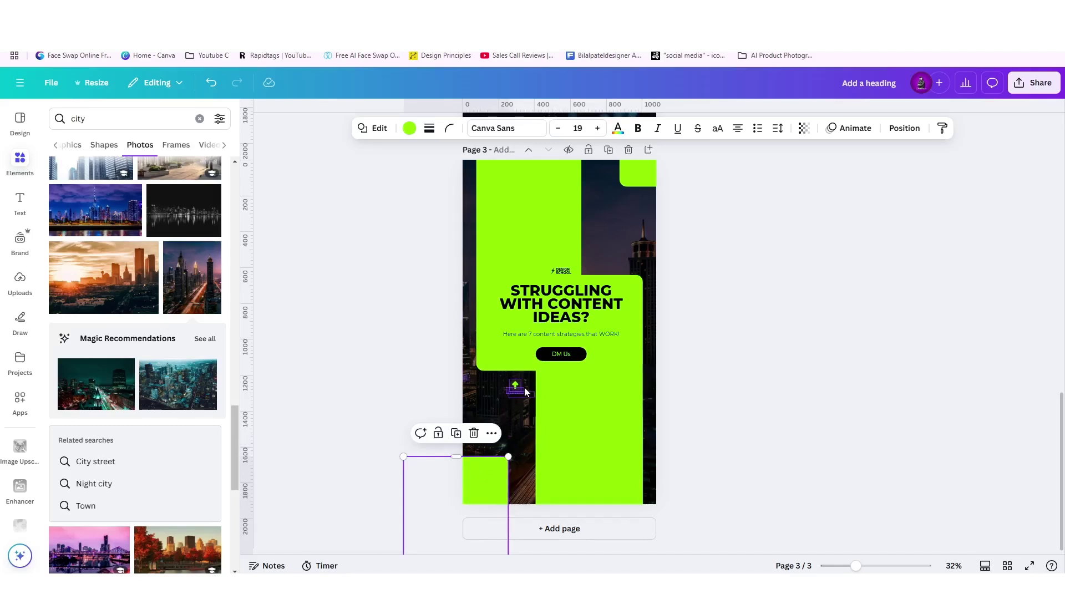
Delete the small green arrow, and scale down the logo, headline, subheadline and "DM Us" button together.
left_click(524, 387)
key("Delete")
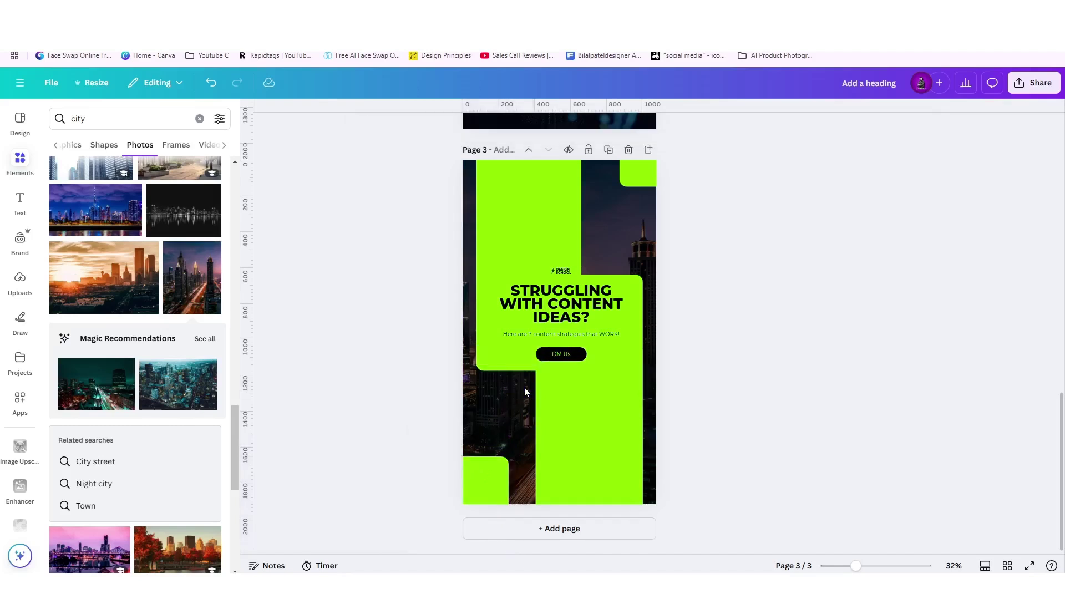
left_click_drag(587, 245, 555, 370)
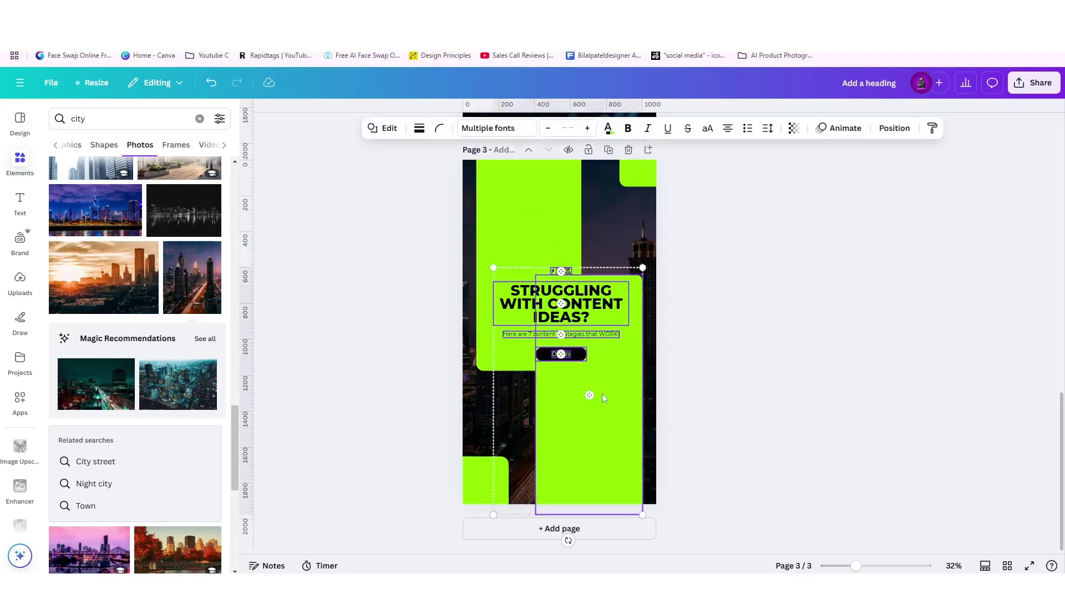
left_click(617, 365, "shift")
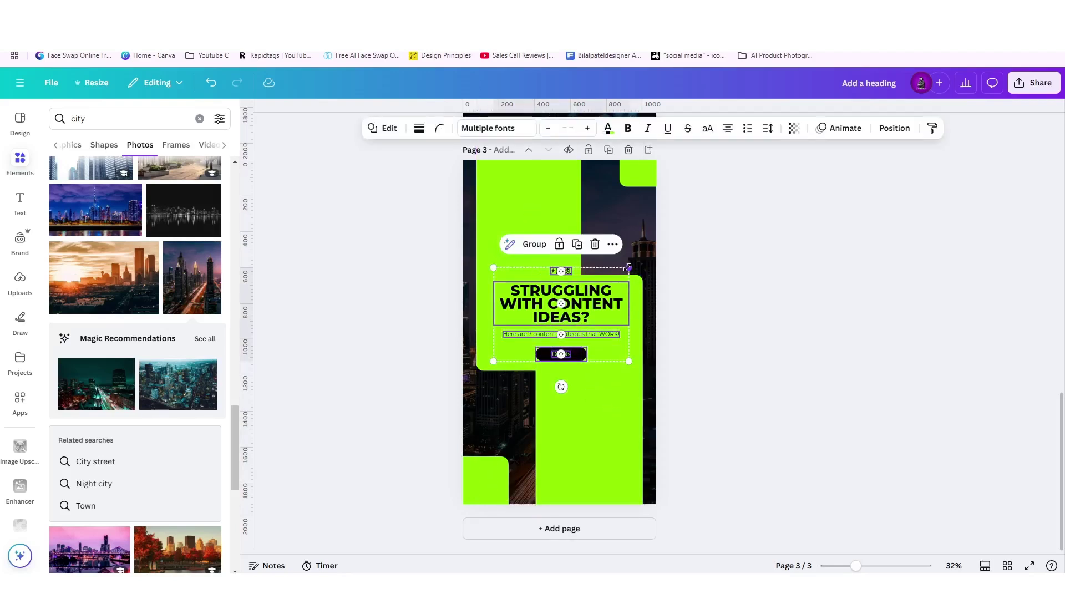
left_click_drag(627, 268, 619, 275)
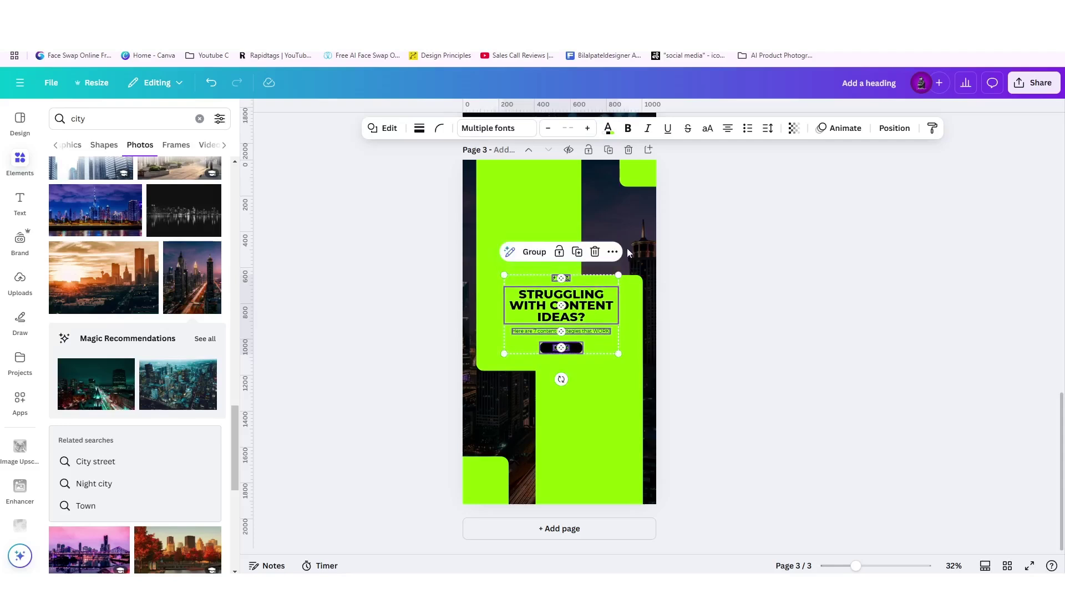
left_click(626, 248)
scroll(642, 333, "up", 7)
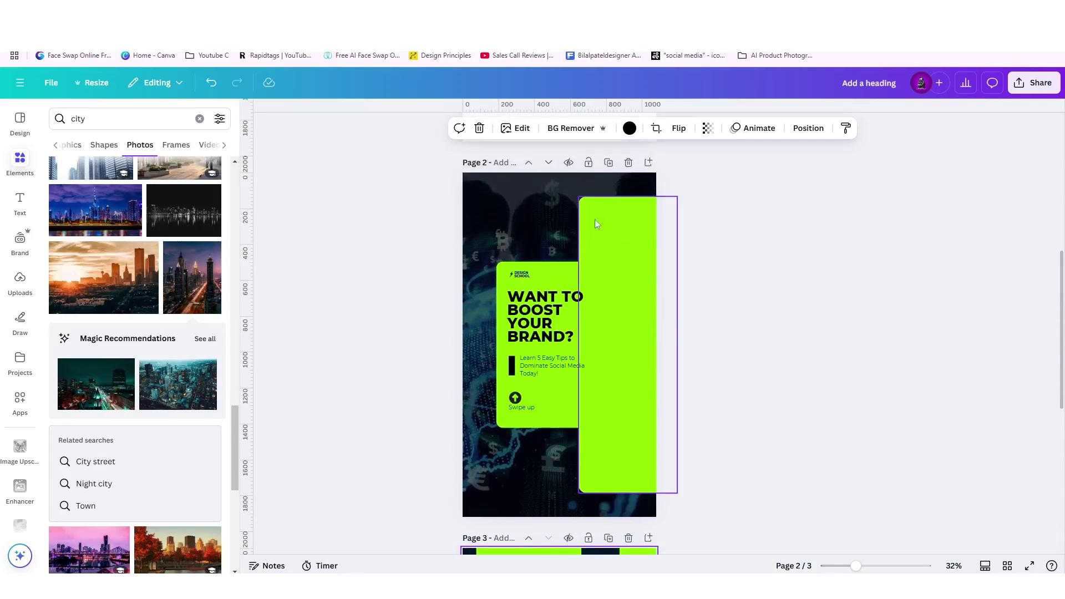
scroll(494, 419, "down", 1)
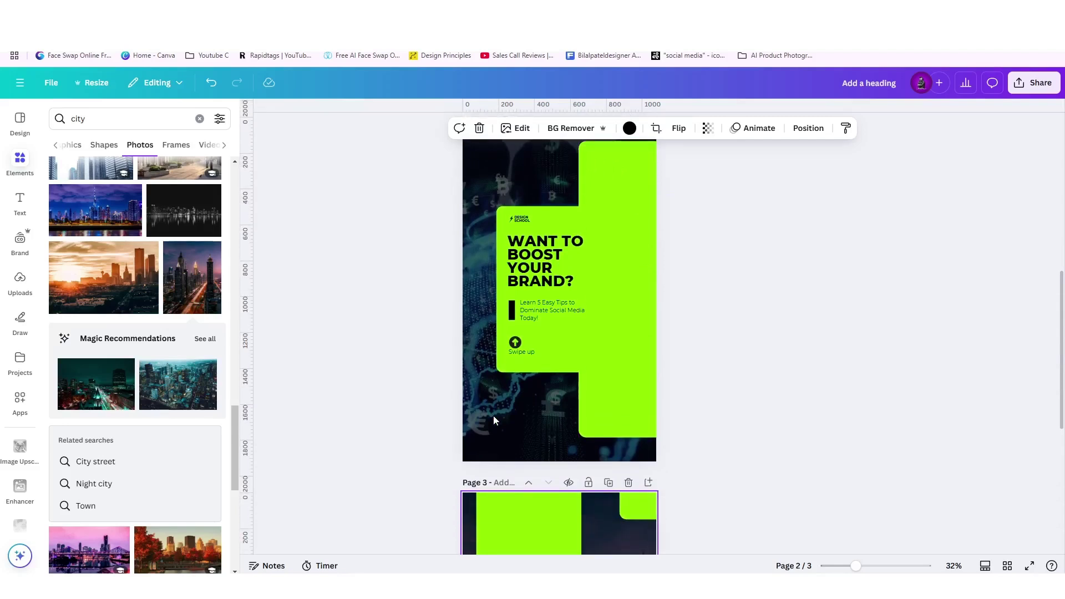
scroll(494, 415, "down", 3)
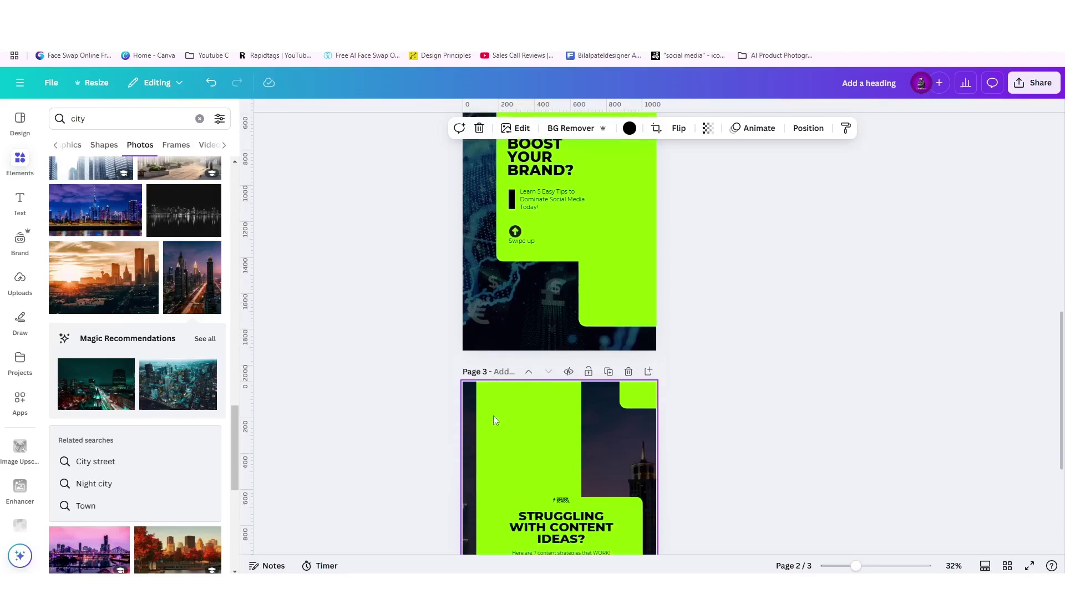
scroll(614, 401, "down", 3)
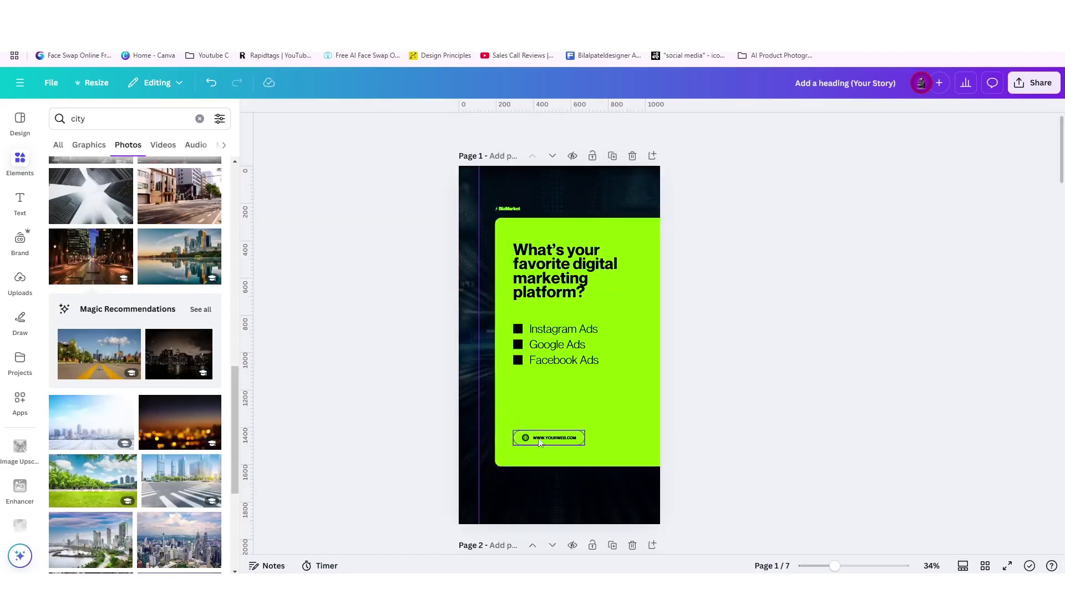
In the seven-page "Your Story" design, select page 1's headline and open its "Google Ads" text for editing.
left_click(560, 289)
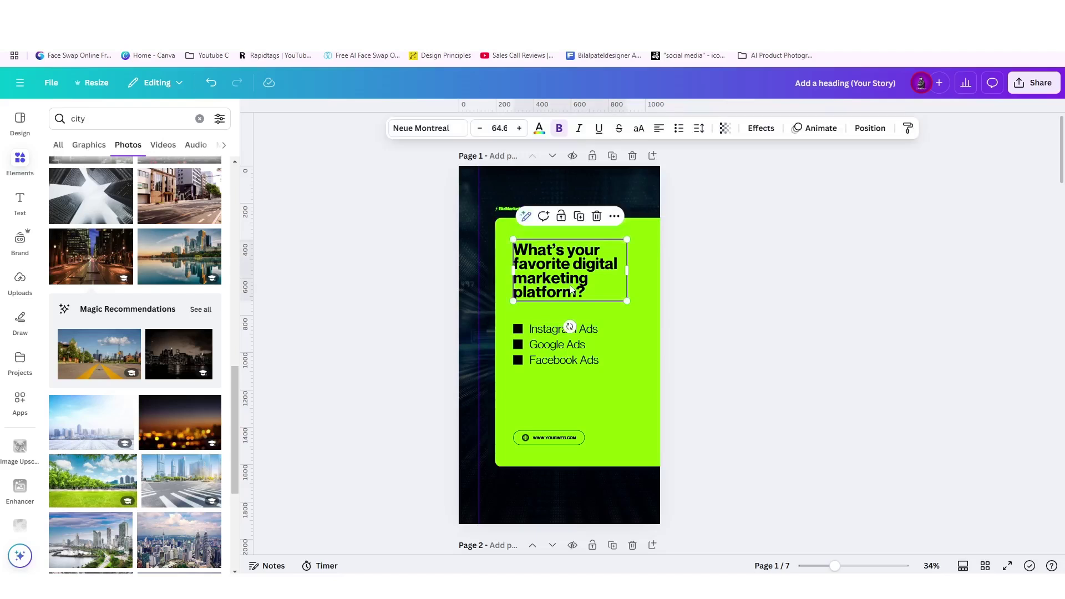
left_click(563, 355)
triple_click(562, 349)
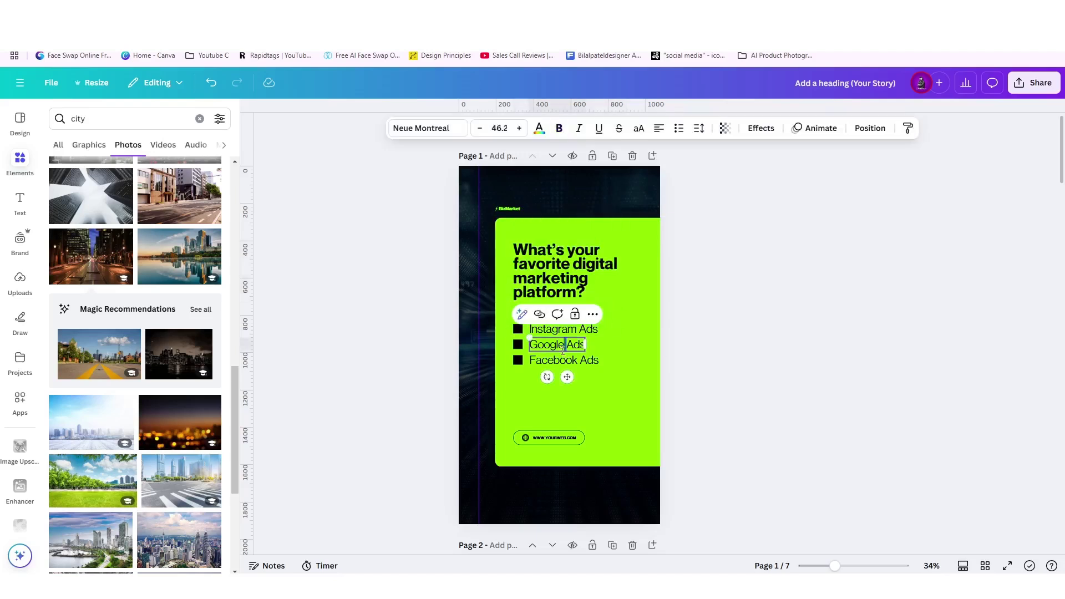
Recolor page 1's lime green panel to red, apply the change to all pages, and review the pages.
left_click(637, 296)
left_click(409, 129)
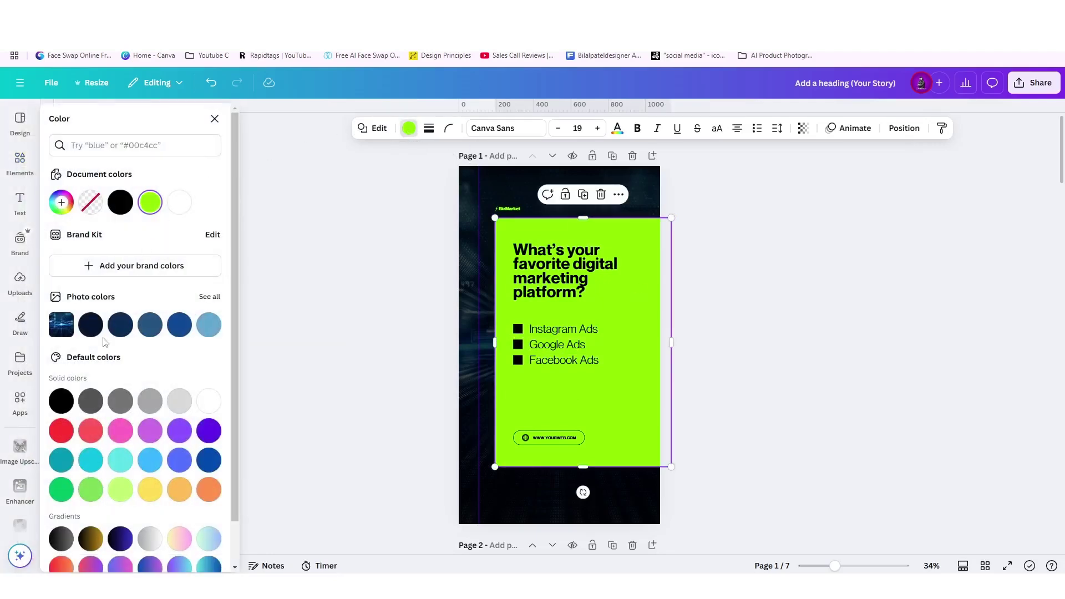
left_click(62, 432)
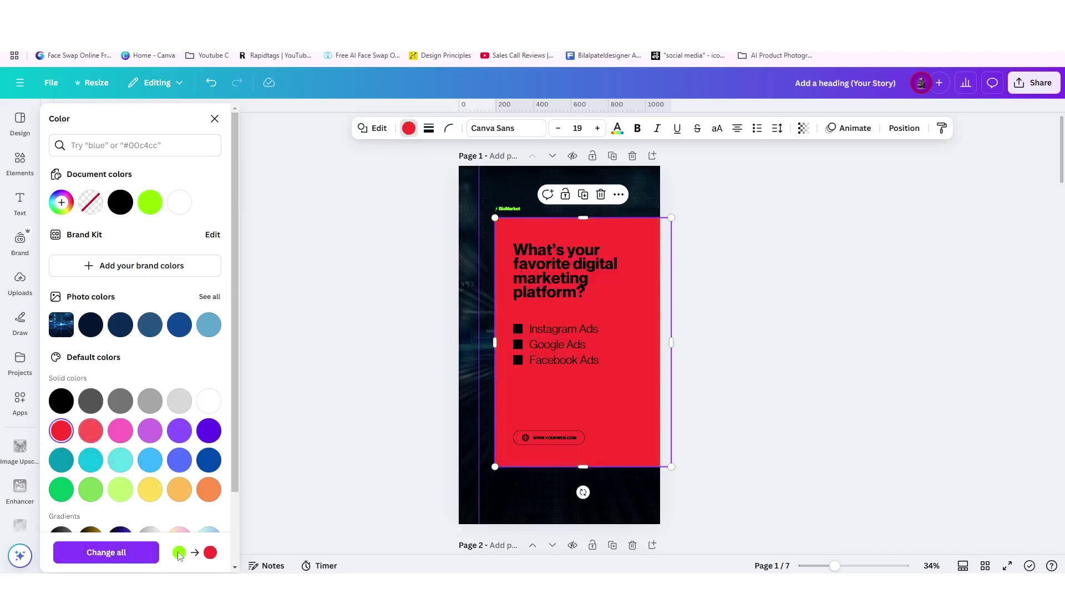
left_click(106, 552)
scroll(526, 454, "down", 15)
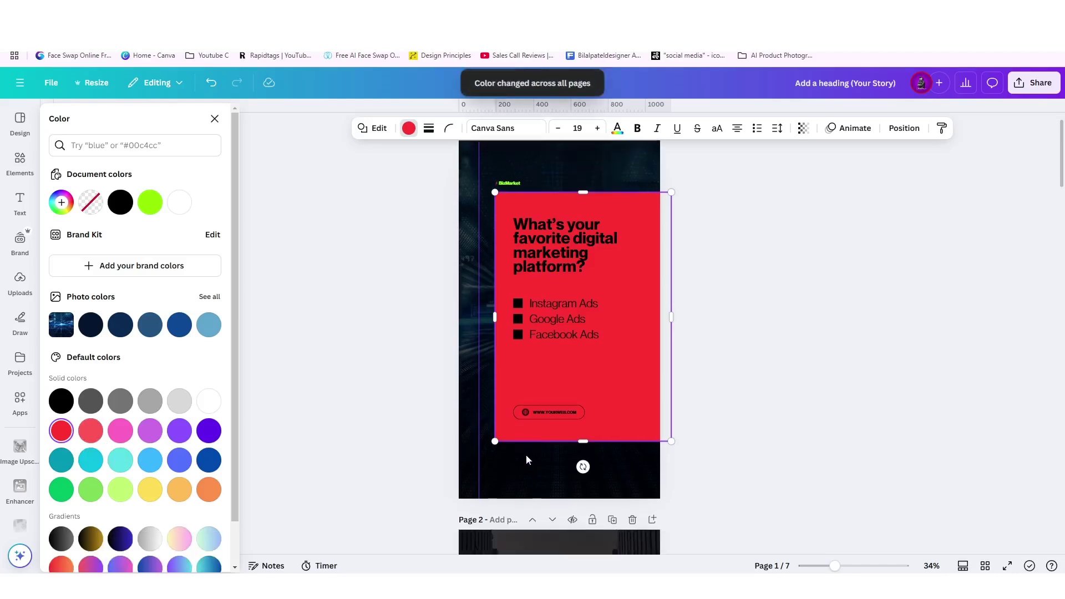
scroll(537, 450, "down", 20)
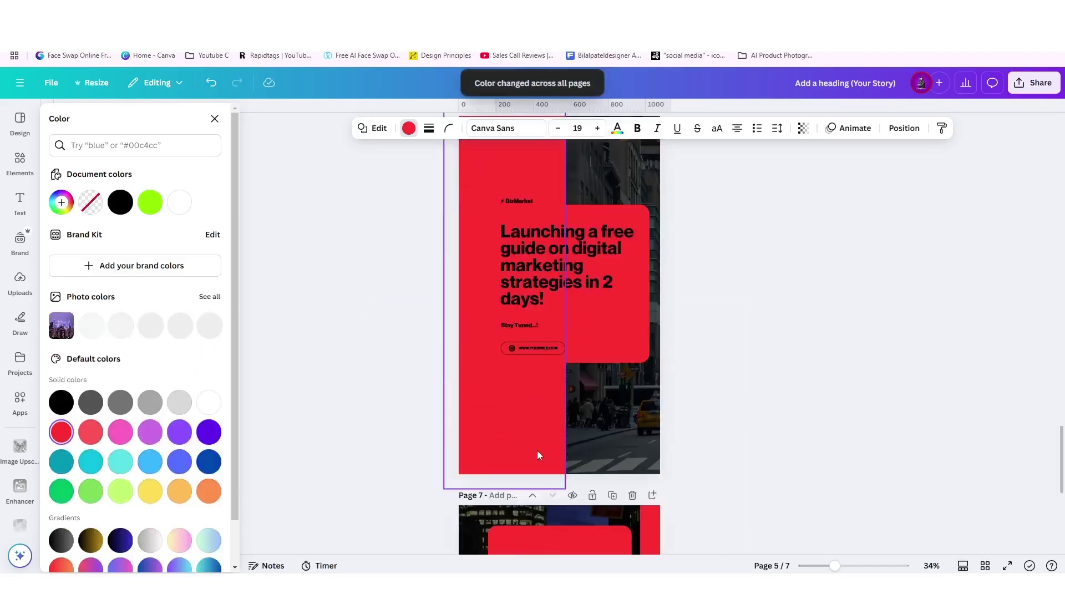
scroll(536, 450, "up", 5)
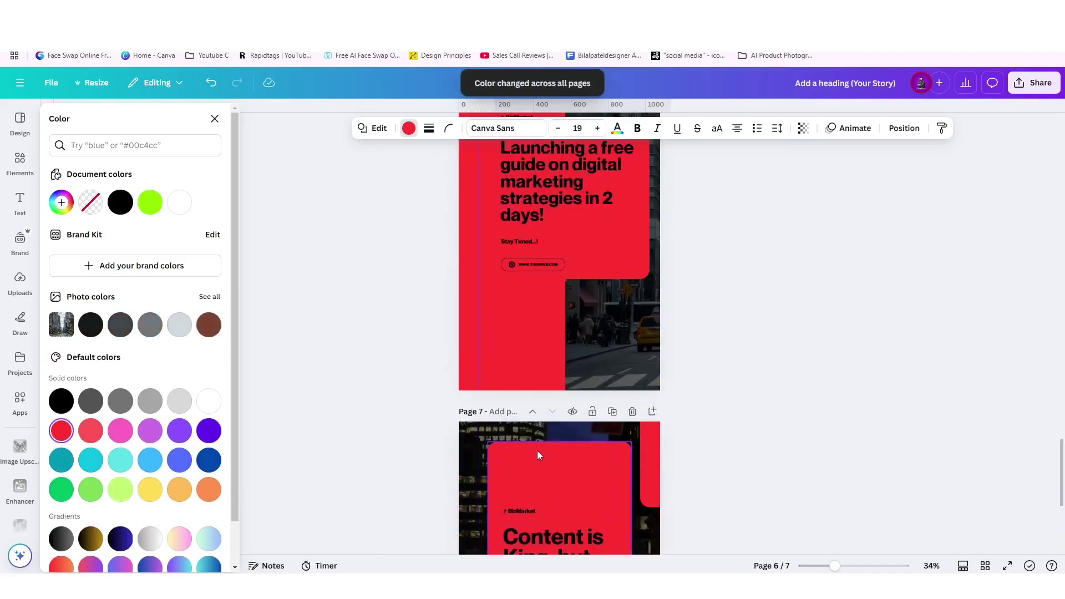
Undo the lime-green-to-red color change across all pages.
key("ctrl+z")
scroll(537, 450, "up", 10)
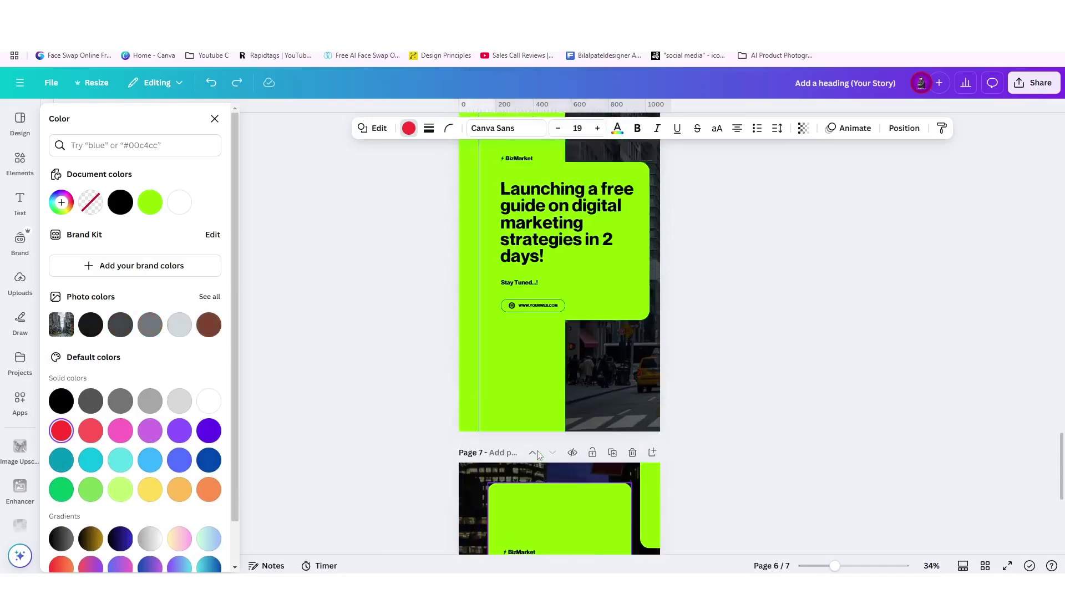
scroll(537, 451, "up", 10)
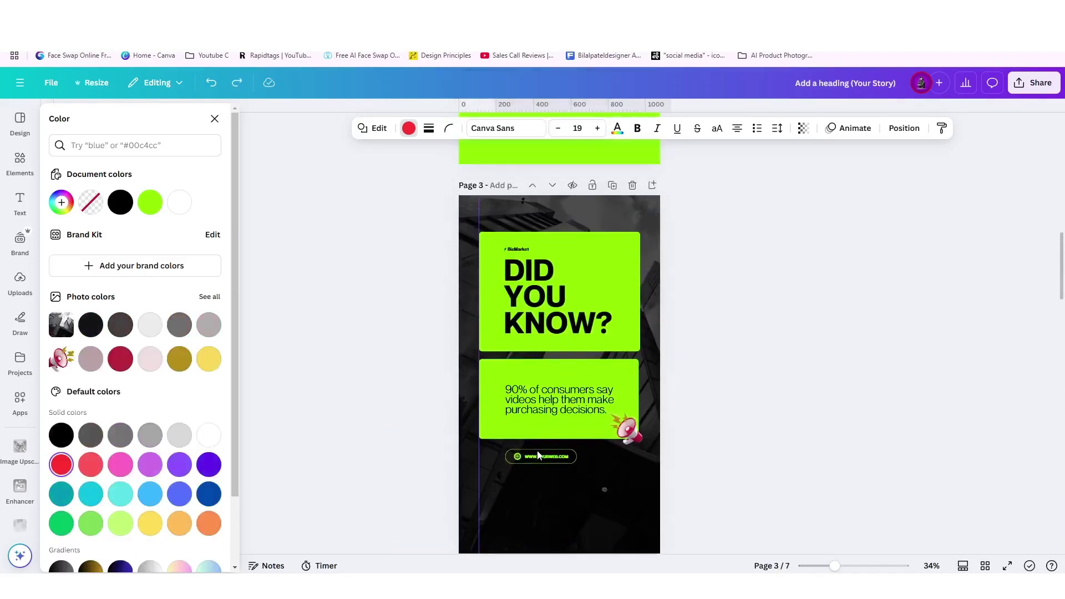
scroll(538, 454, "up", 6)
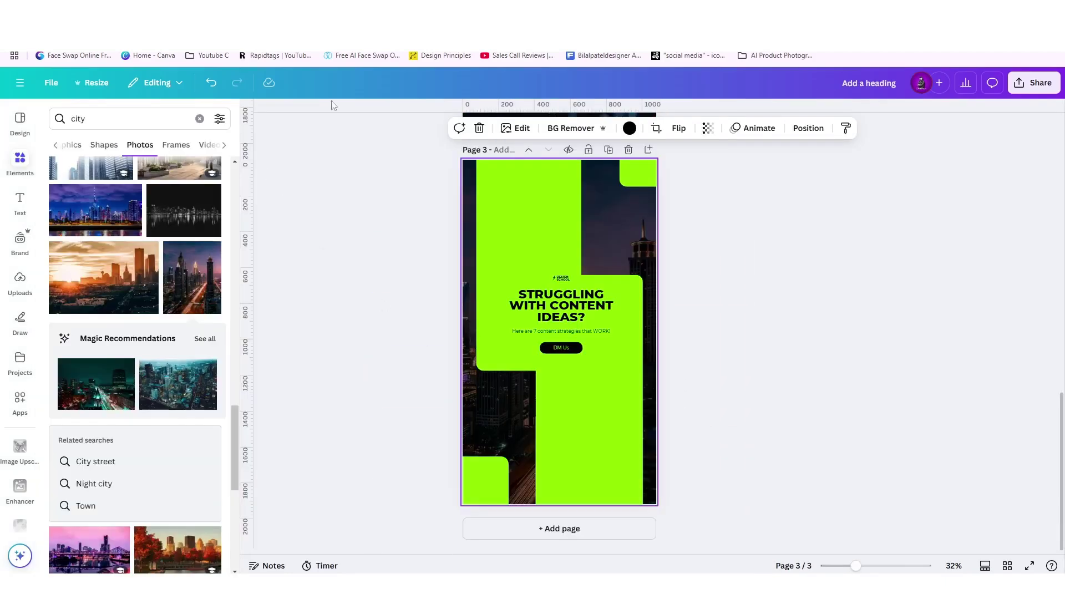
scroll(554, 333, "up", 8)
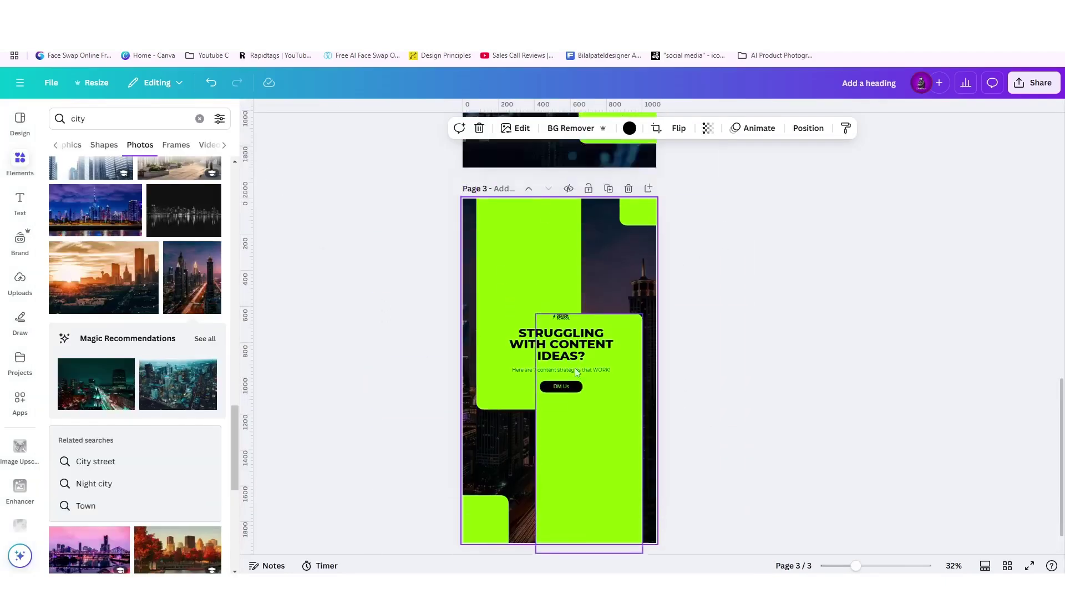
scroll(575, 372, "up", 5)
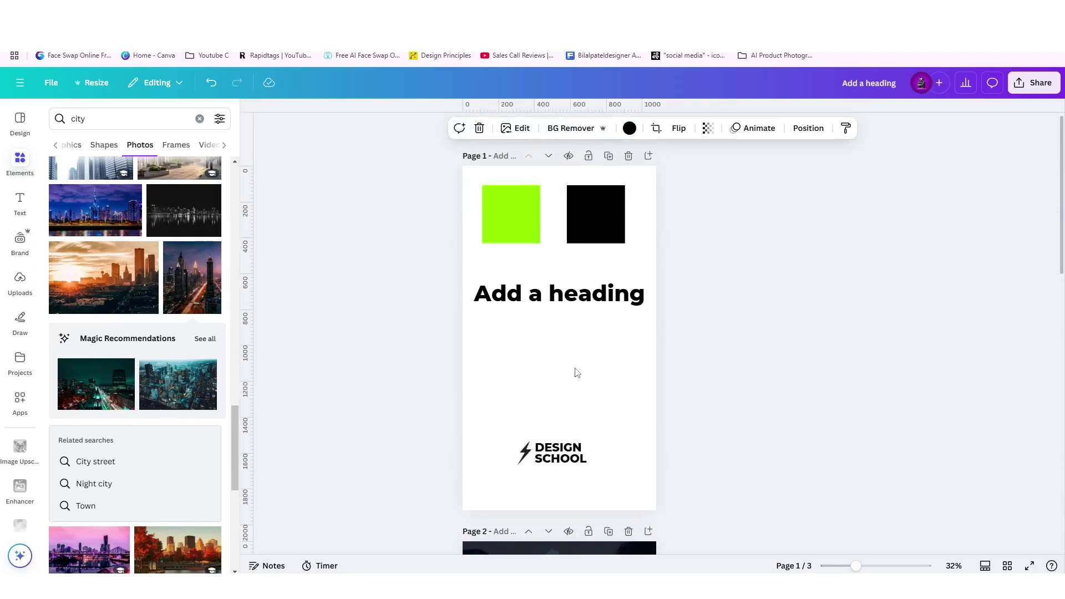
scroll(575, 372, "down", 4)
scroll(574, 368, "down", 7)
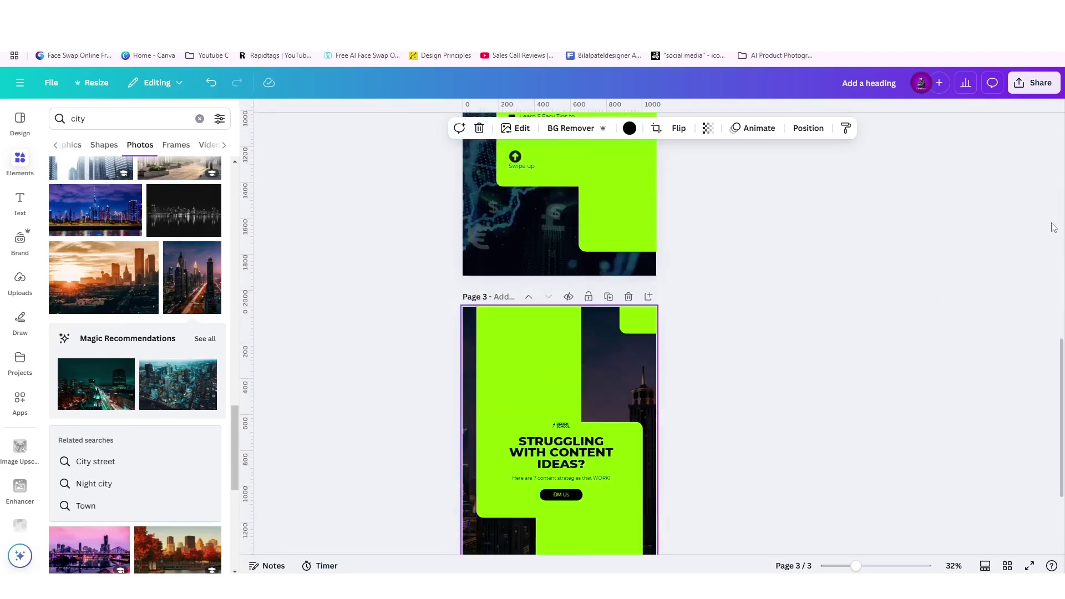
Create a public template link for the three-page design and copy it.
left_click(1053, 84)
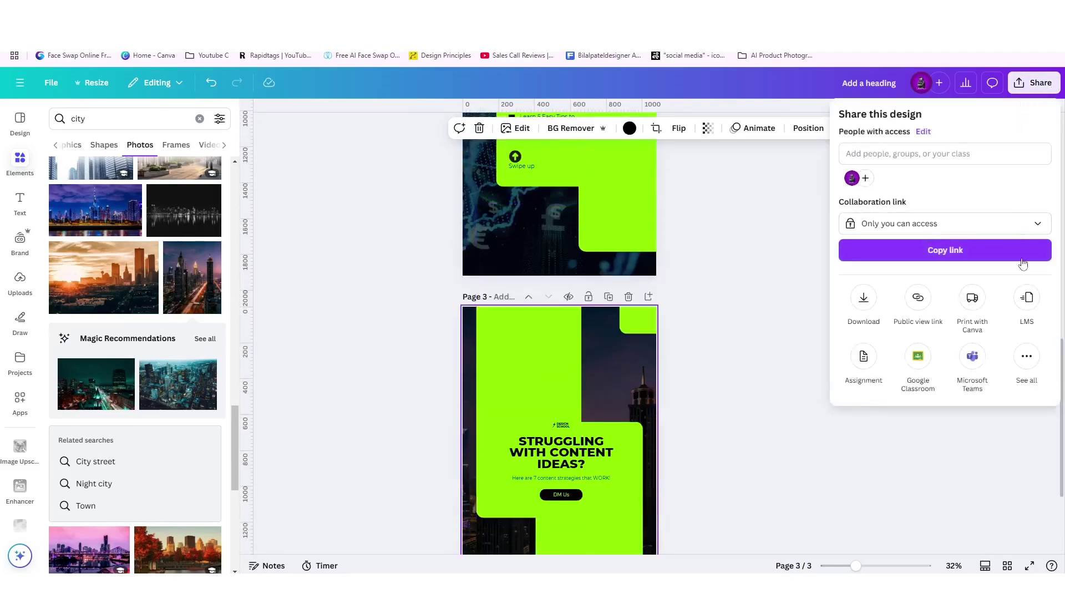
left_click(1026, 358)
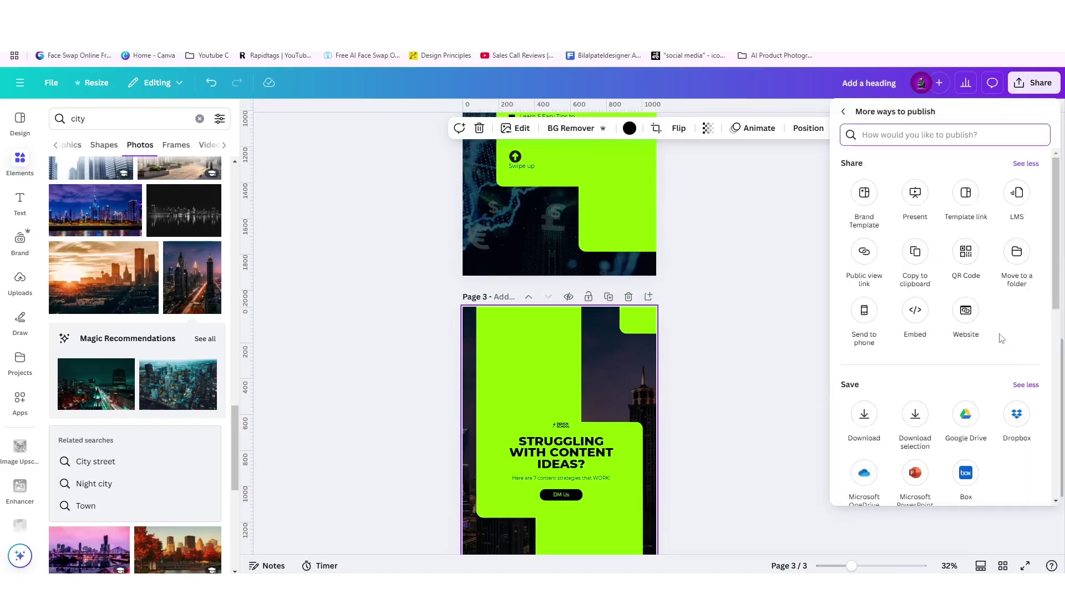
left_click(969, 200)
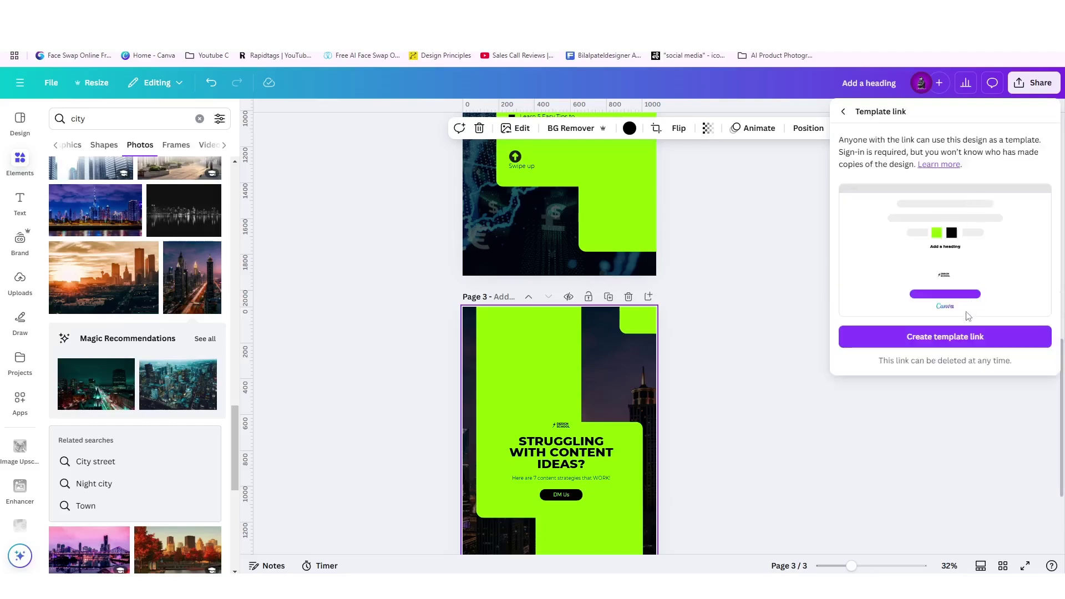
left_click(943, 337)
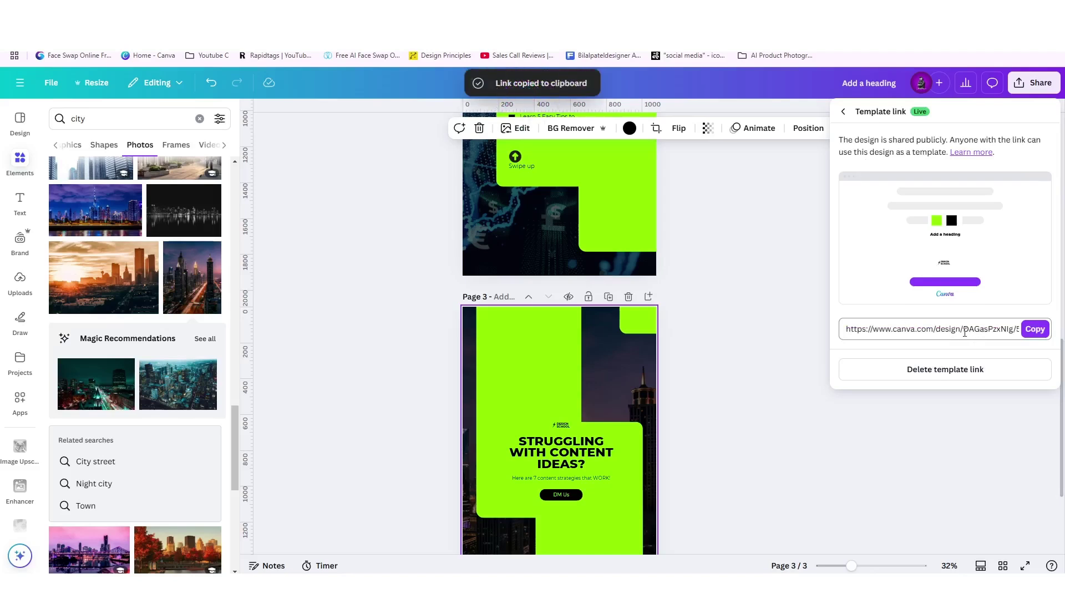
left_click(1033, 332)
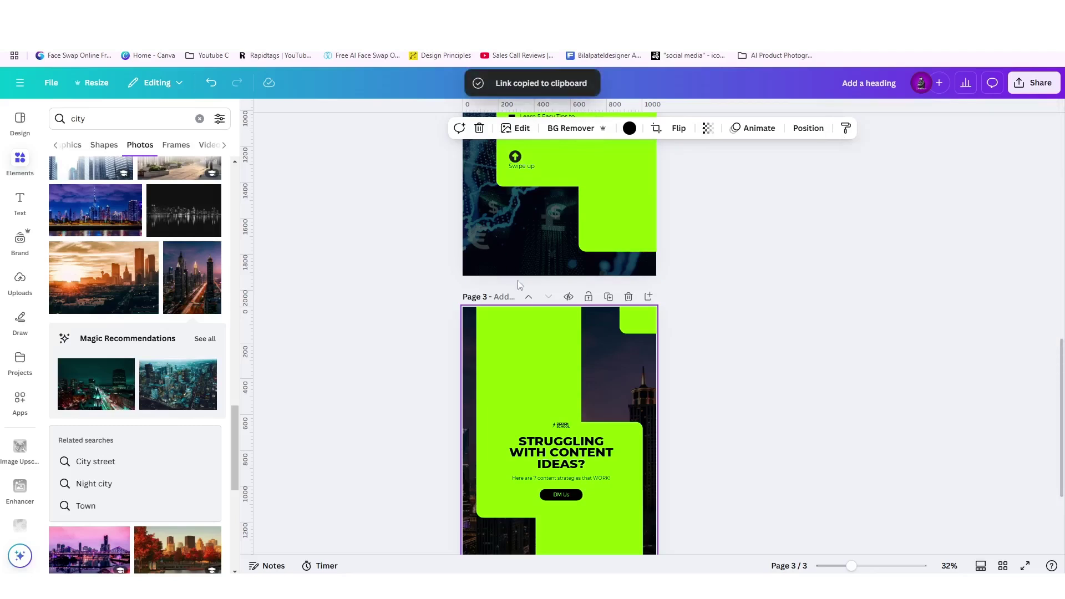
scroll(561, 252, "up", 2)
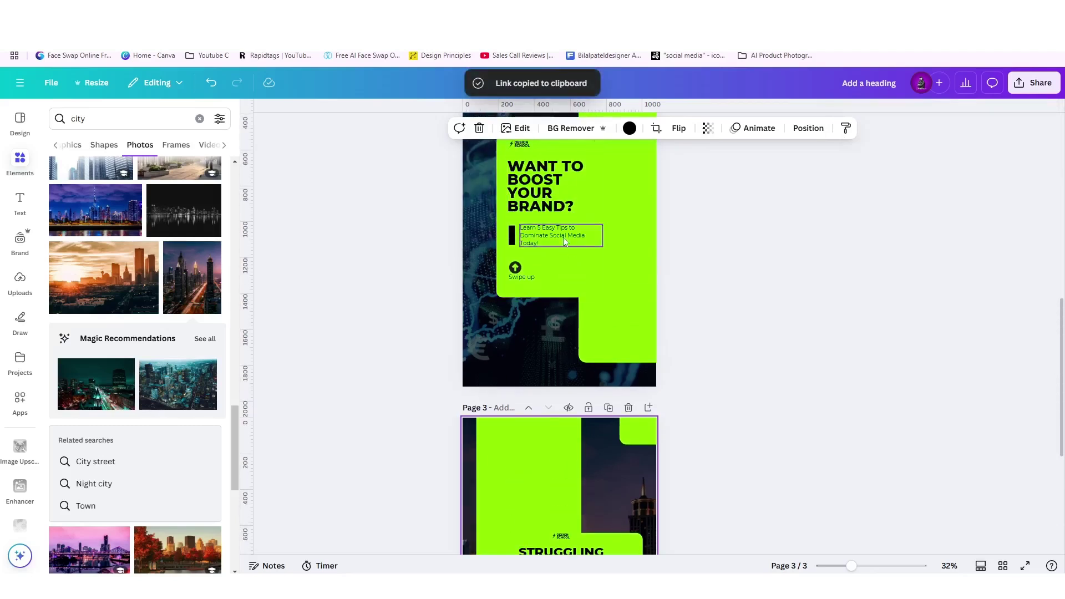
scroll(565, 244, "up", 2)
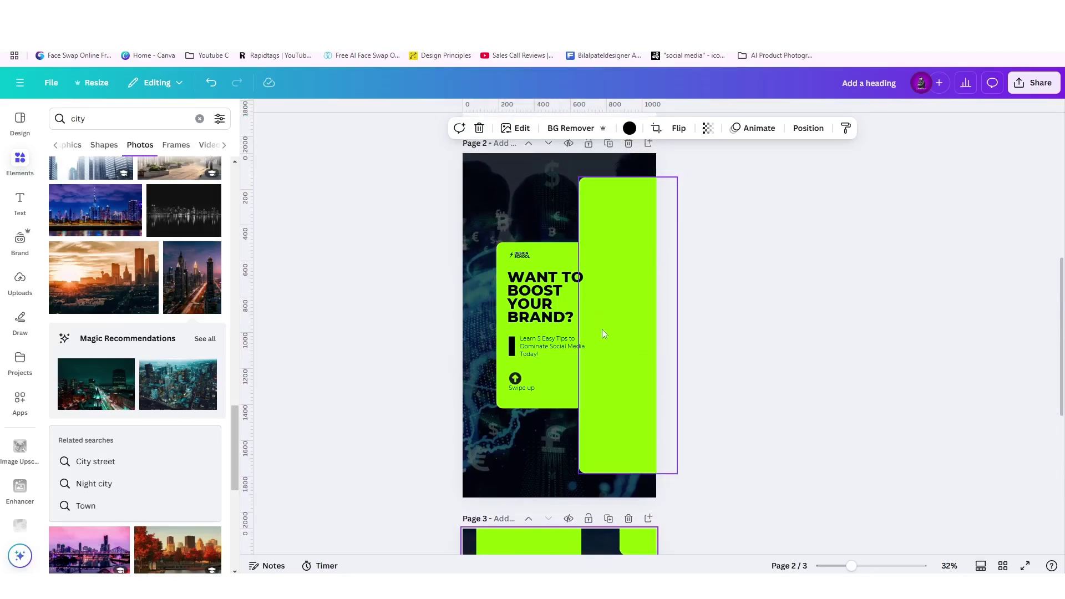